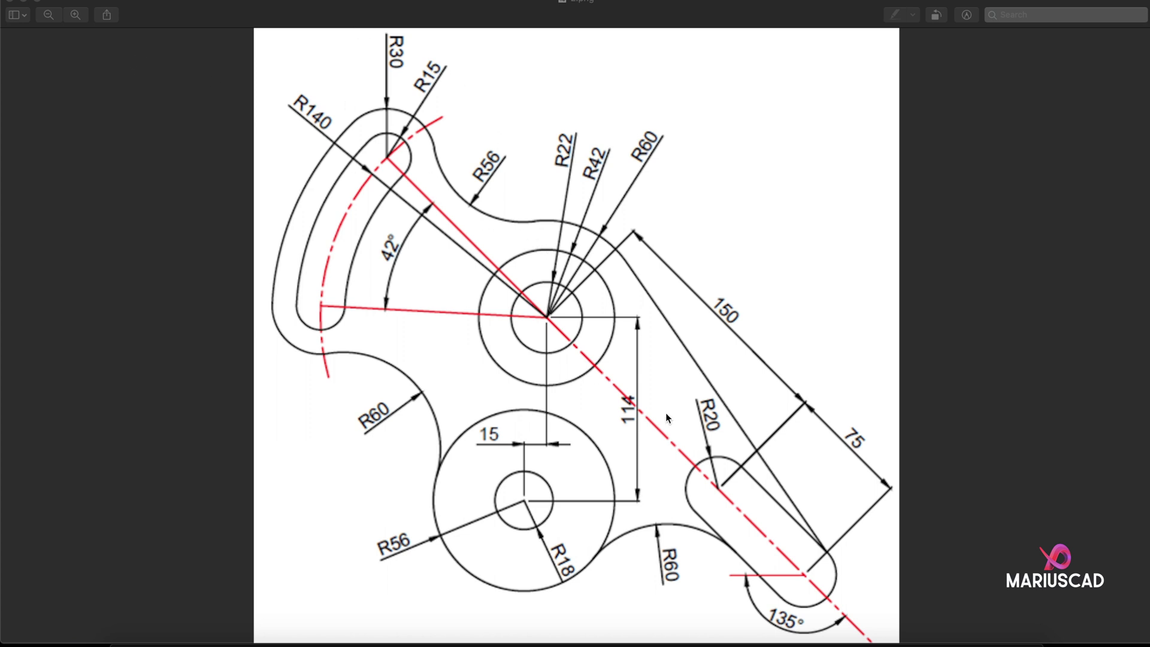
Step: Minimize the Preview window holding the dimensioned reference drawing to bring AutoCAD forward
left_click(24, 4)
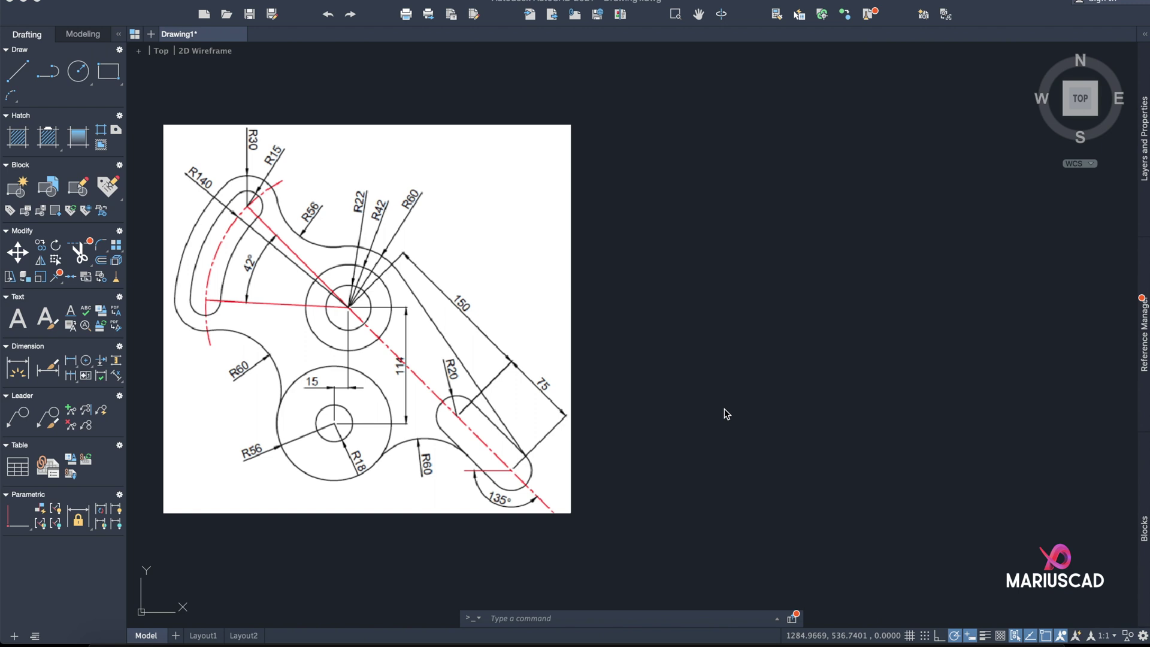
Step: Enable polar tracking and review its 45° increment and additional 135° angle in Drafting Settings
right_click(955, 636)
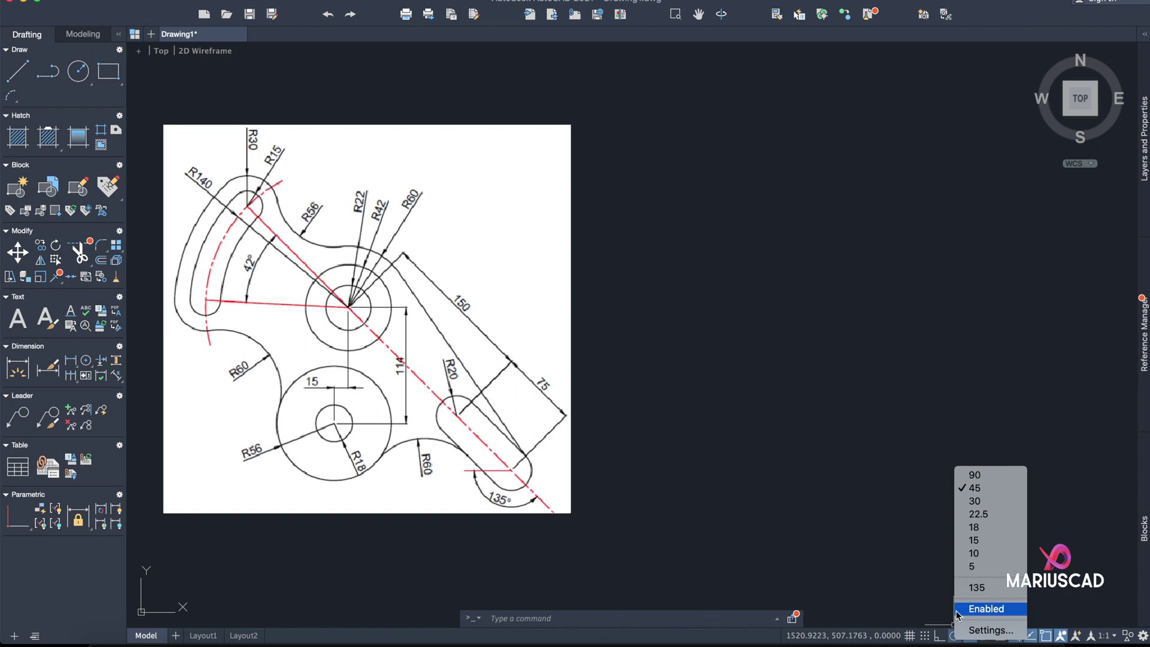
left_click(882, 581)
left_click(957, 637)
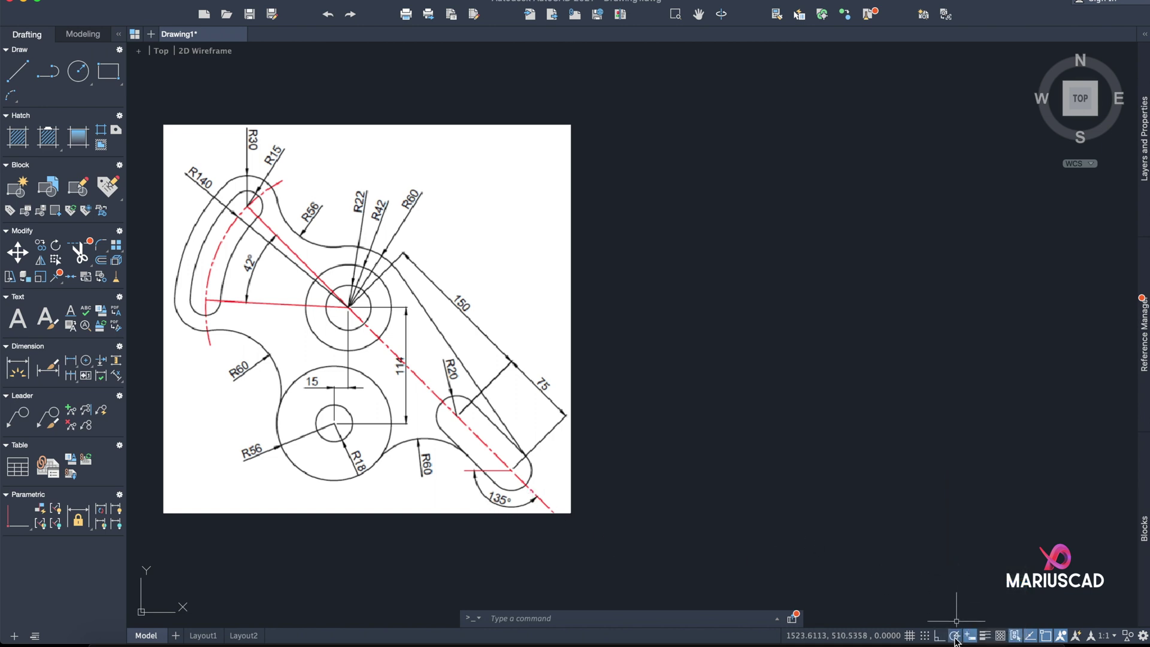
left_click(961, 636)
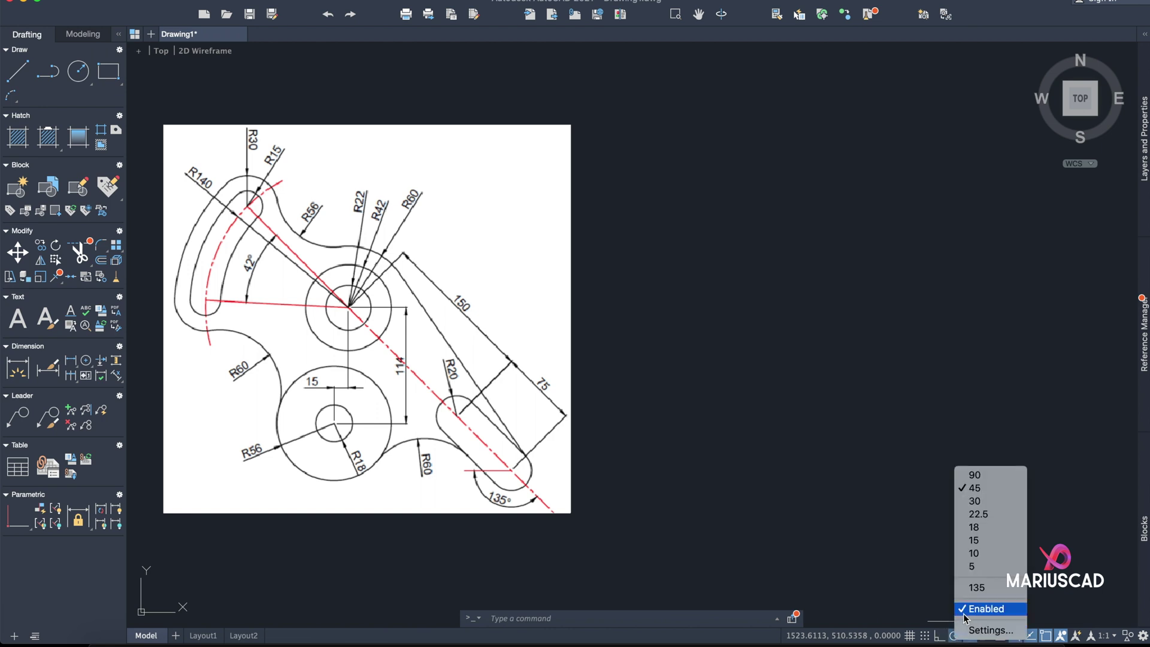
left_click(973, 630)
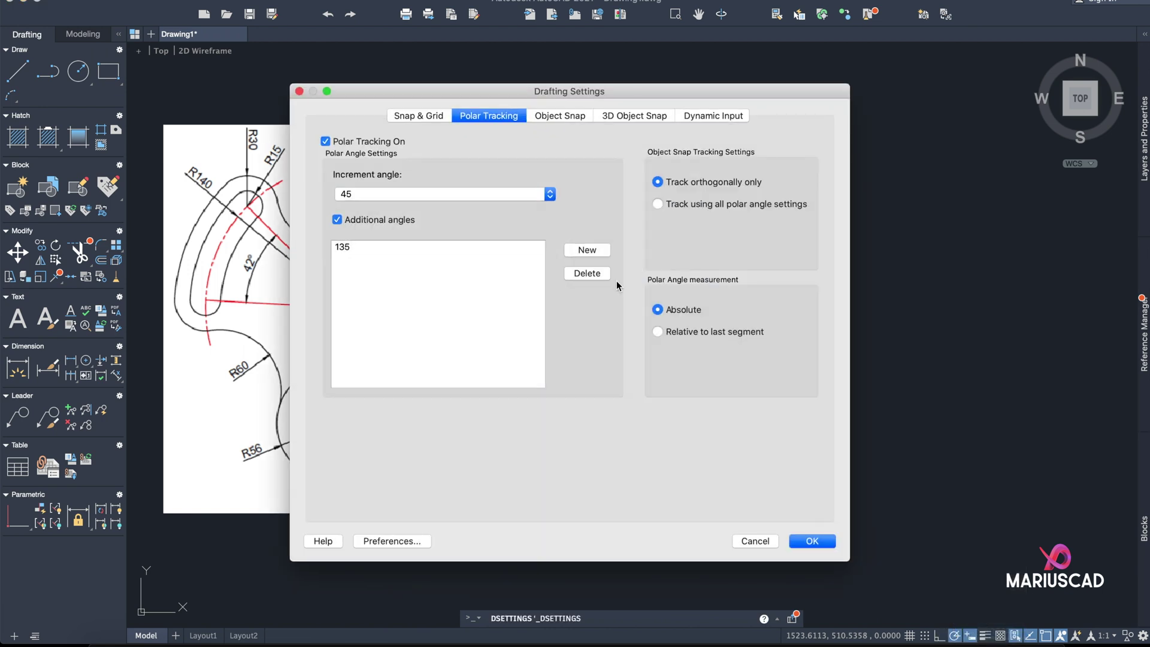
left_click_drag(414, 136, 592, 138)
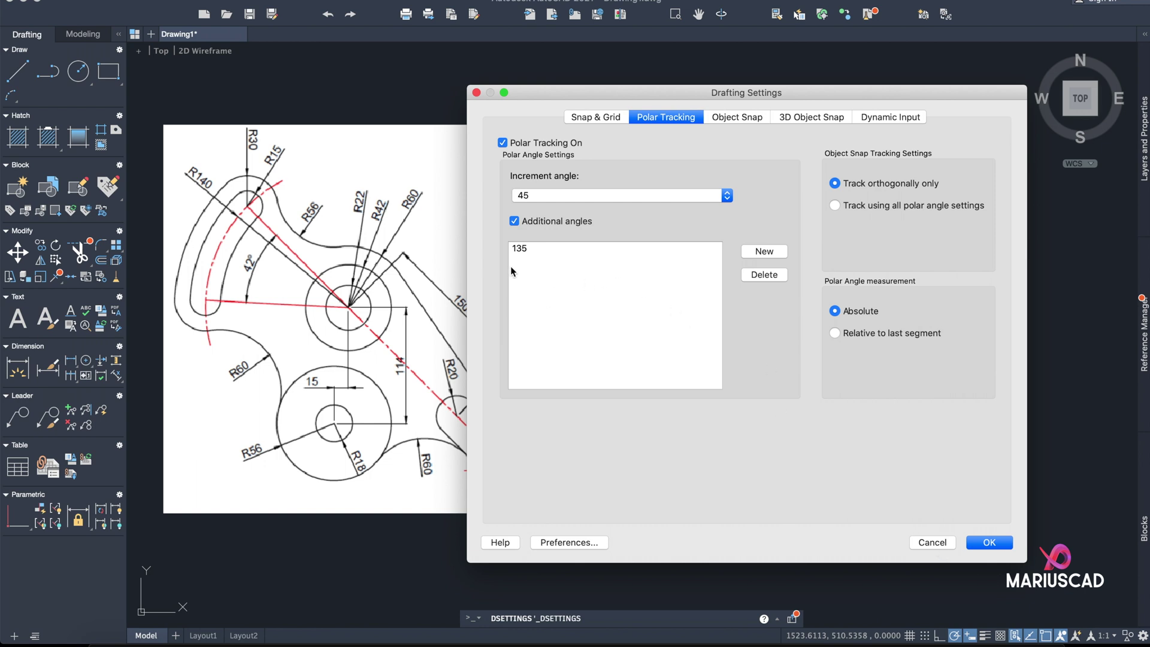
left_click(933, 543)
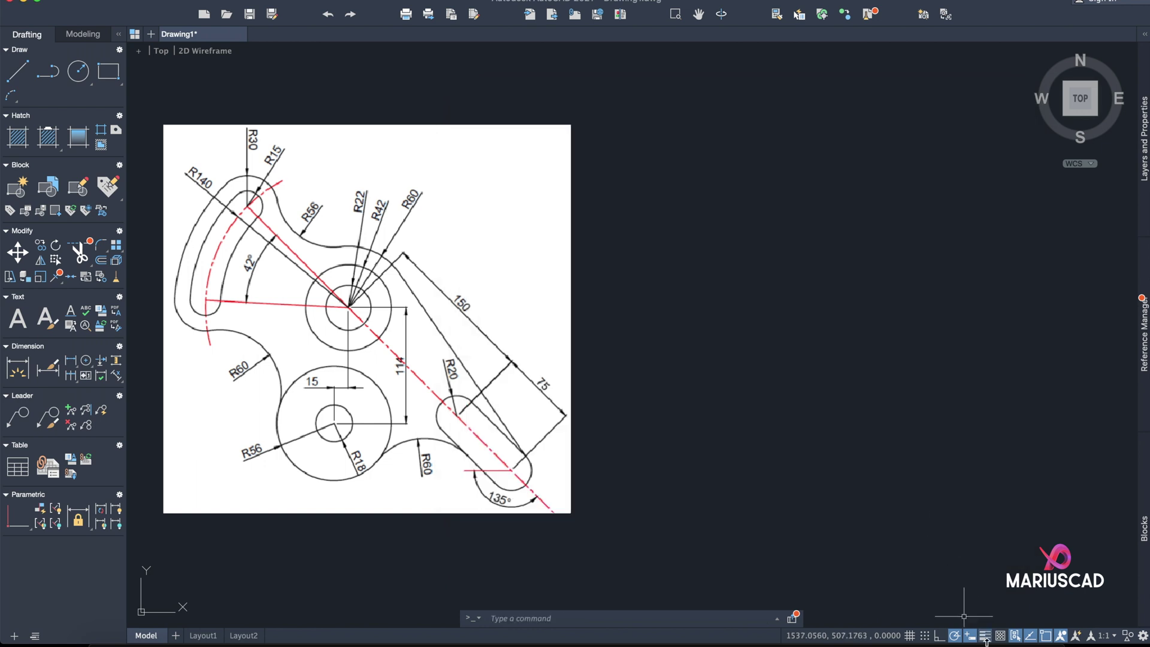
Step: Set the polar tracking angle to 135 and draw a diagonal line right of the image
left_click(962, 636)
left_click(978, 587)
left_click(7, 79)
left_click(1026, 515)
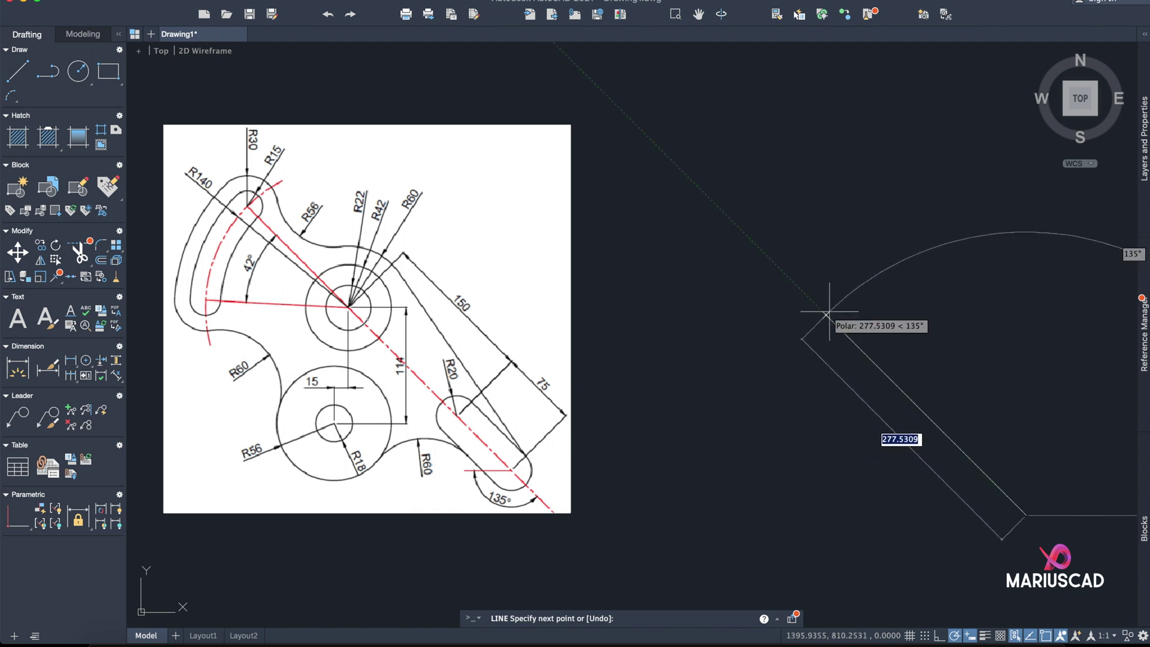
key("Escape")
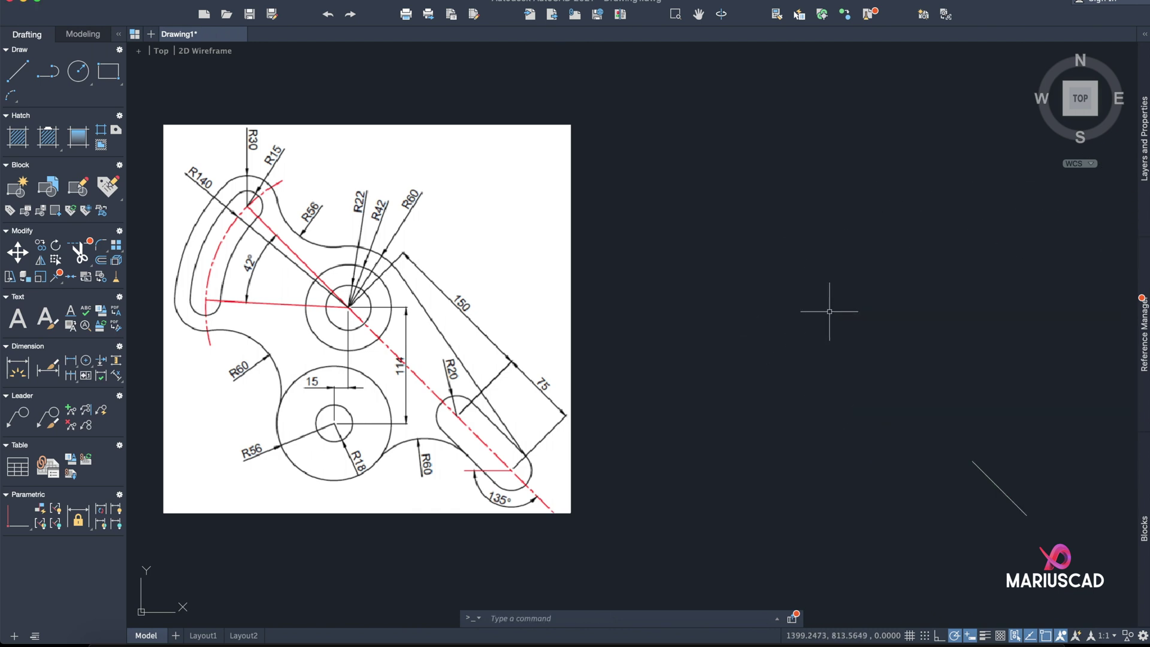
Step: Cut the diagonal line and paste it back beside its original spot
middle_click_drag(1024, 426, 998, 416)
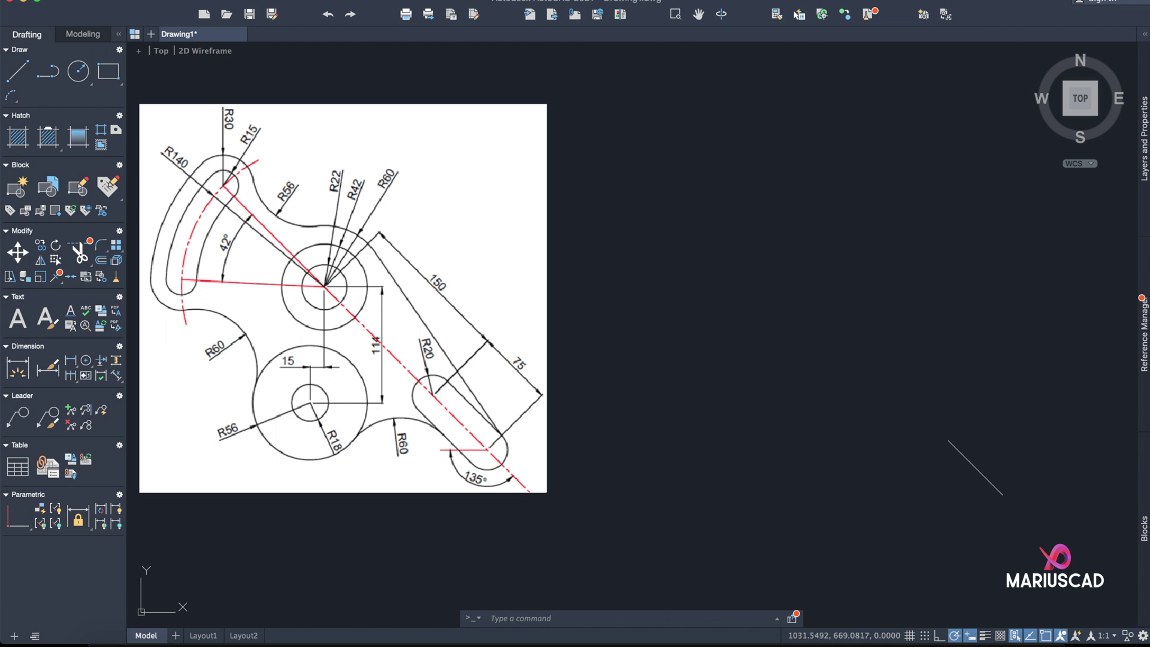
left_click(1046, 525)
left_click(941, 432)
key("Delete")
key("ctrl+v")
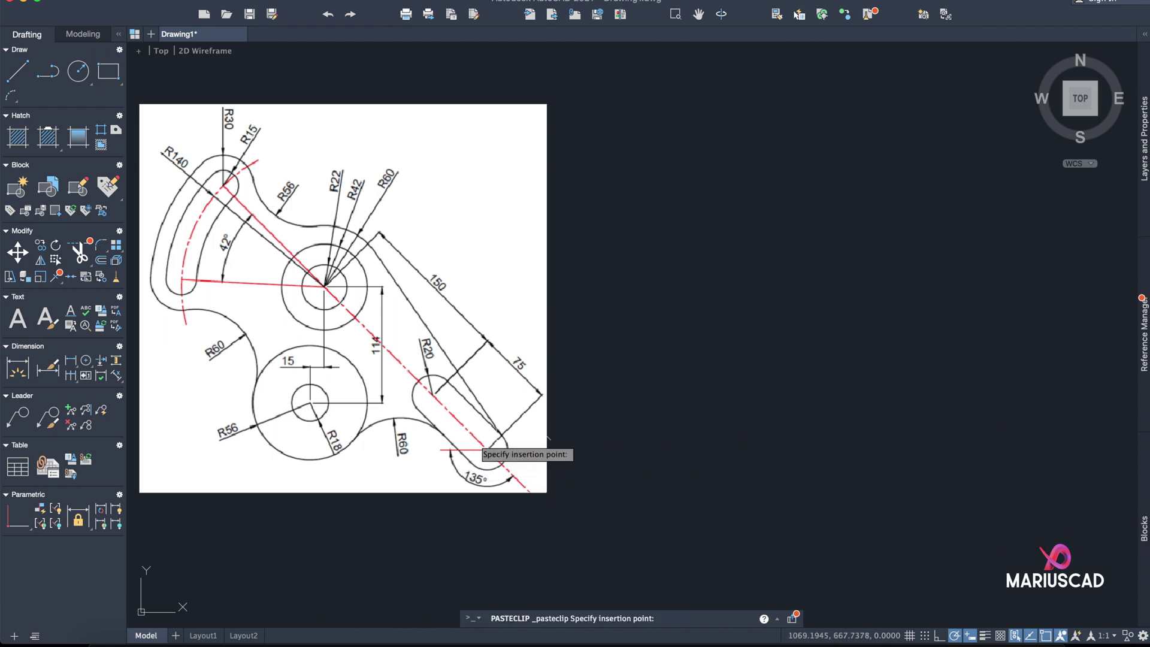
left_click(937, 459)
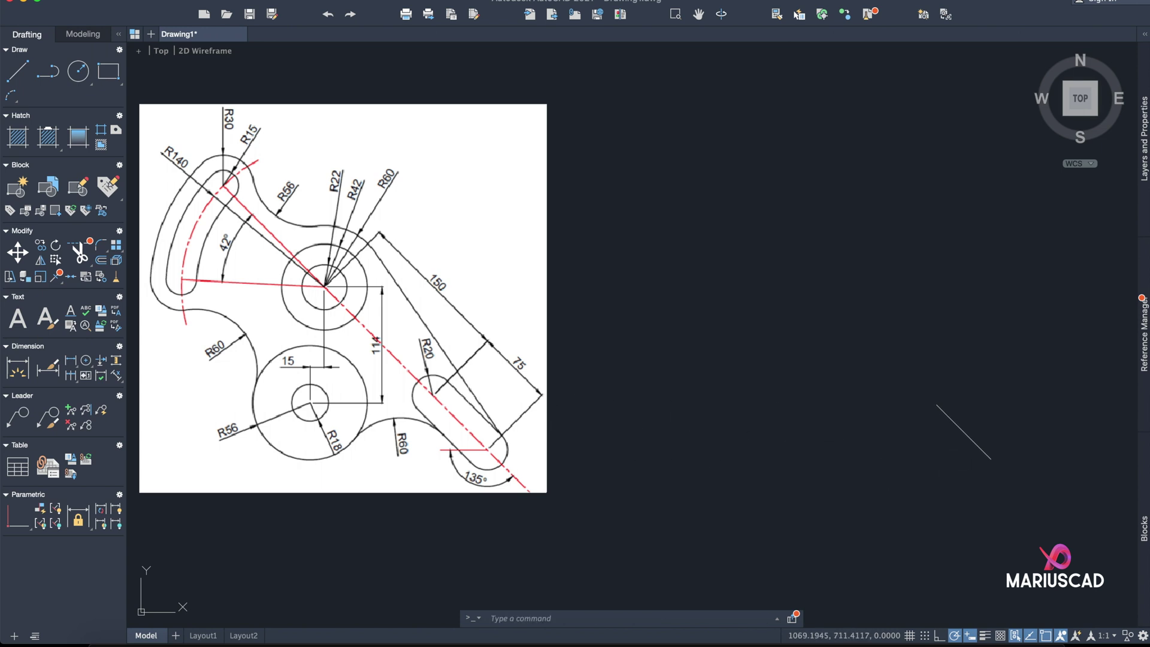
Step: Draw radius-18 circles at the lower and upper ends of the diagonal line
left_click(78, 71)
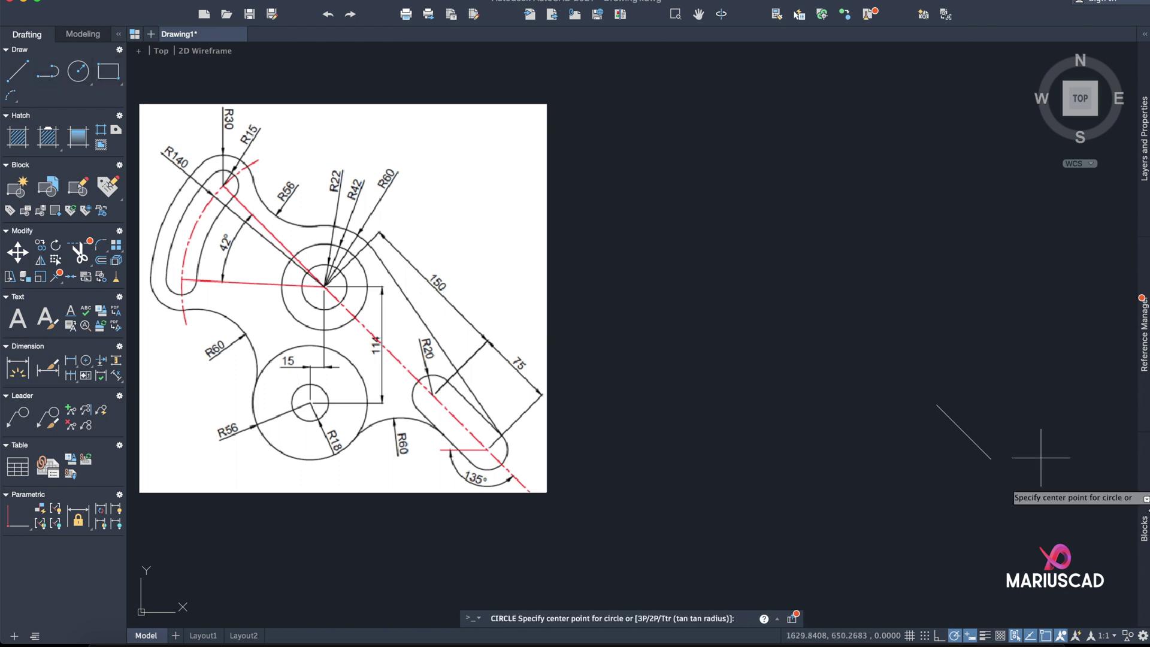
left_click(991, 459)
type("18")
key("Return")
left_click(78, 72)
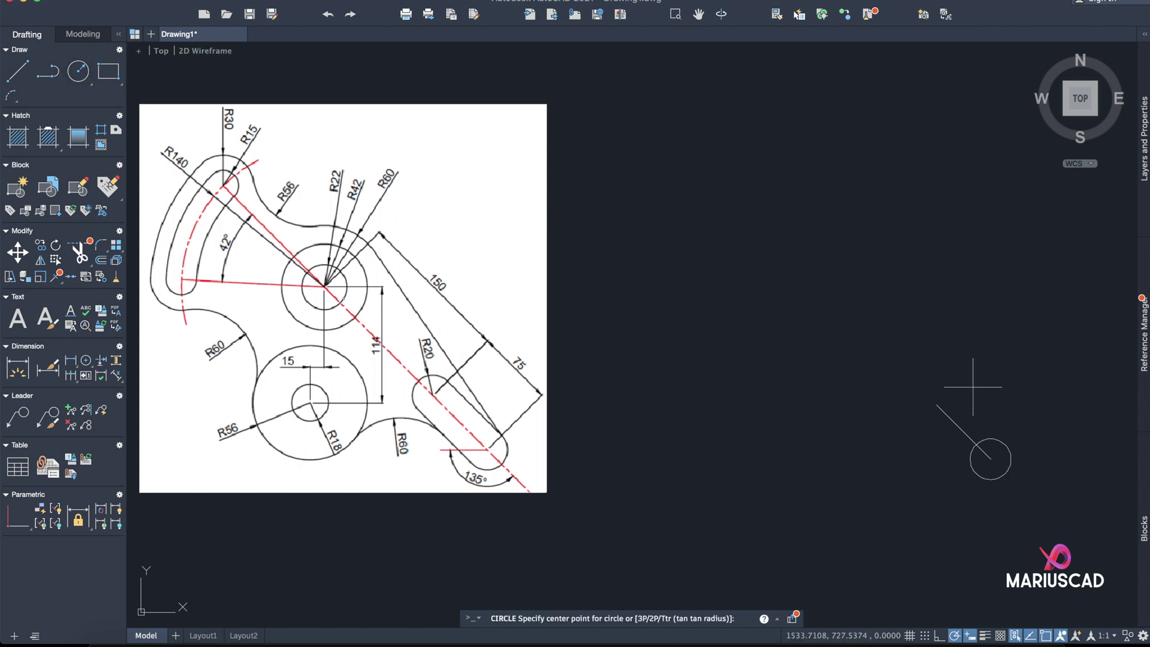
left_click(936, 406)
type("18")
key("Return")
Step: Draw the first line tangent to both radius-18 circles
left_click(16, 75)
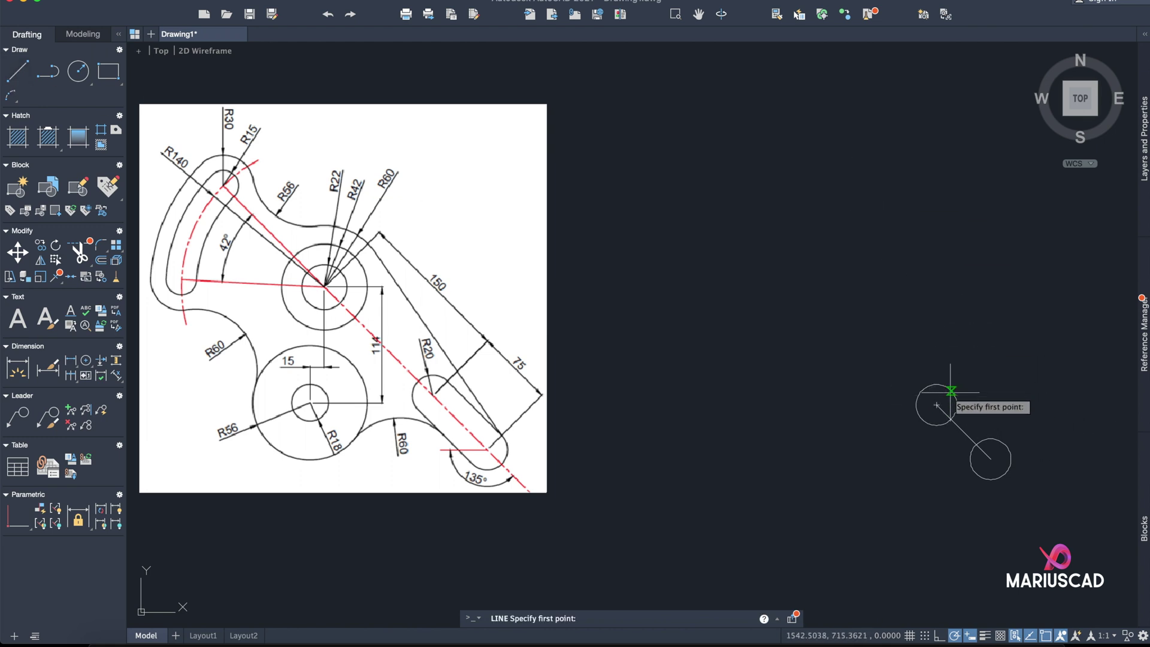
key("Escape")
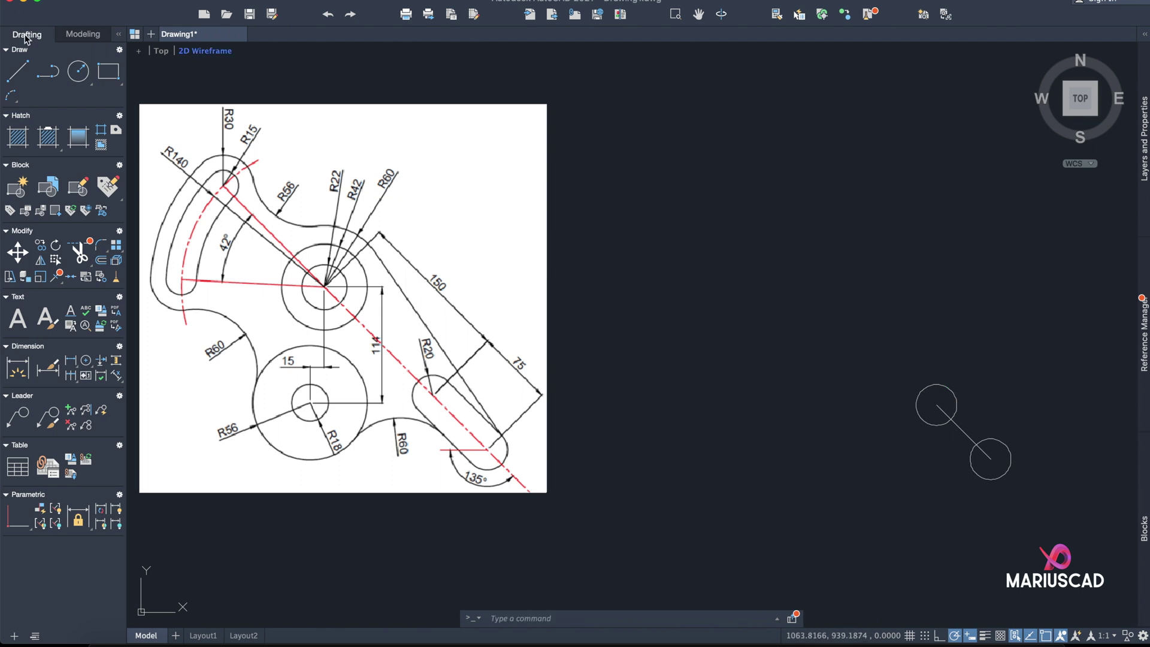
left_click(17, 72)
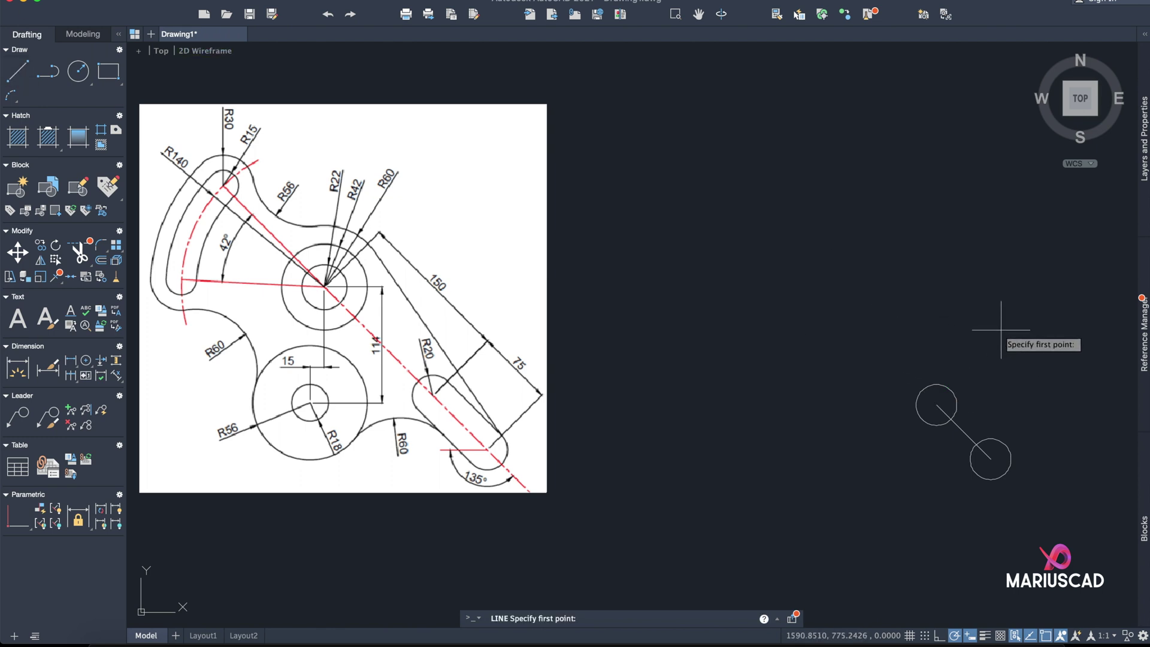
key("F8")
left_click(985, 352)
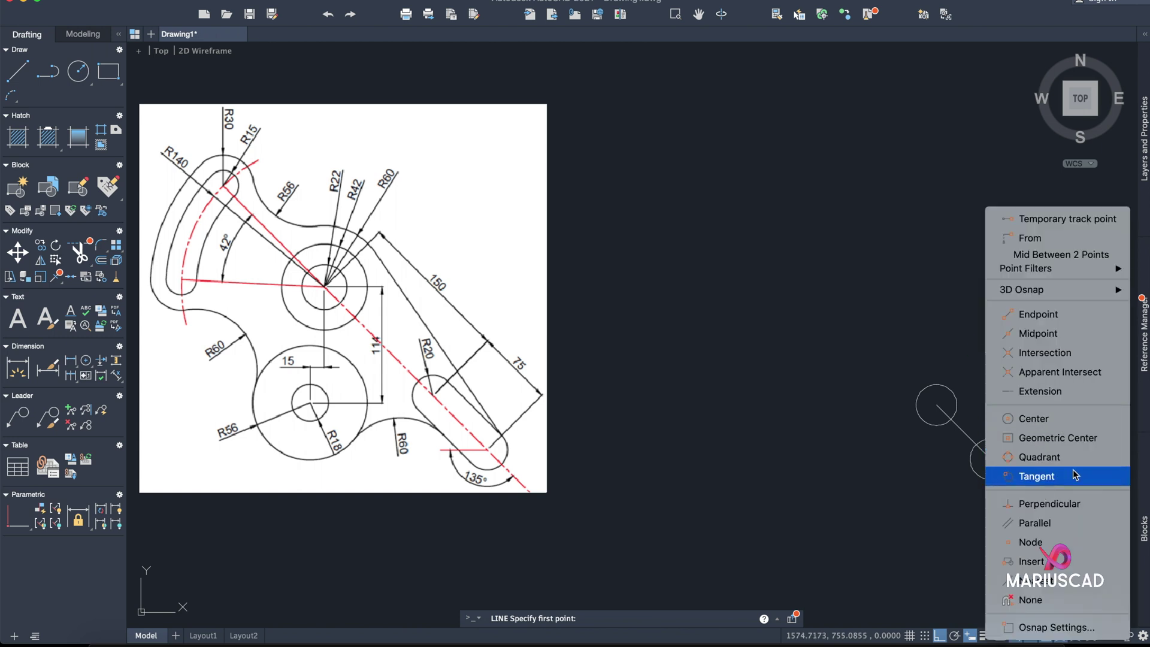
left_click(1075, 474)
left_click(952, 393)
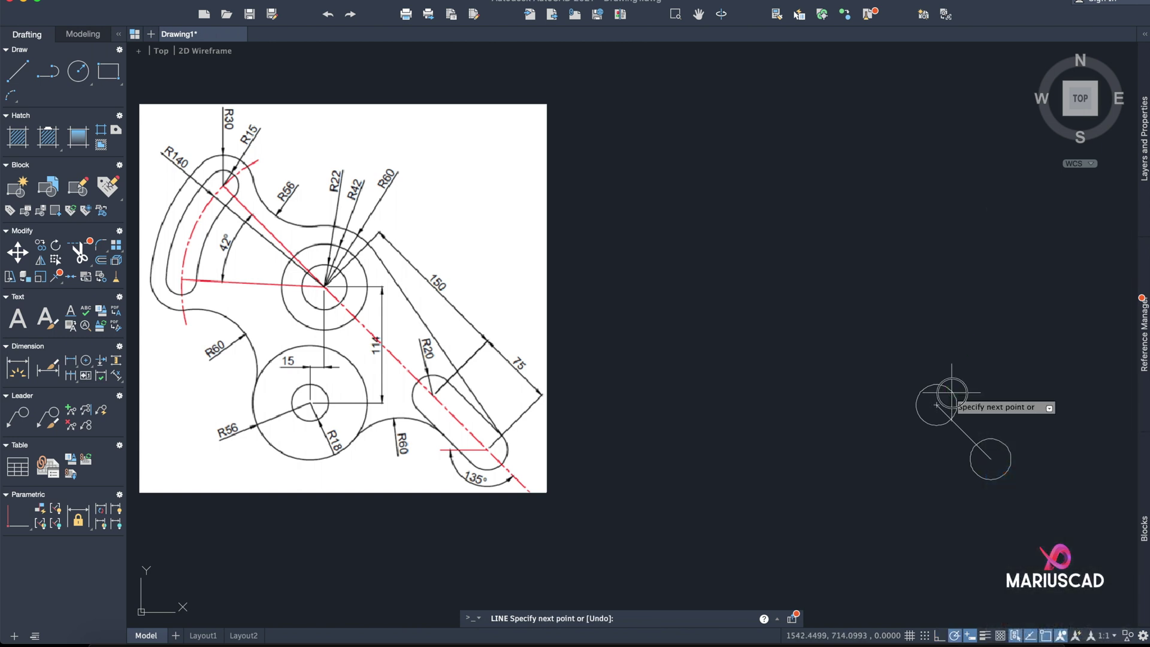
key("F8")
right_click(998, 417, "shift")
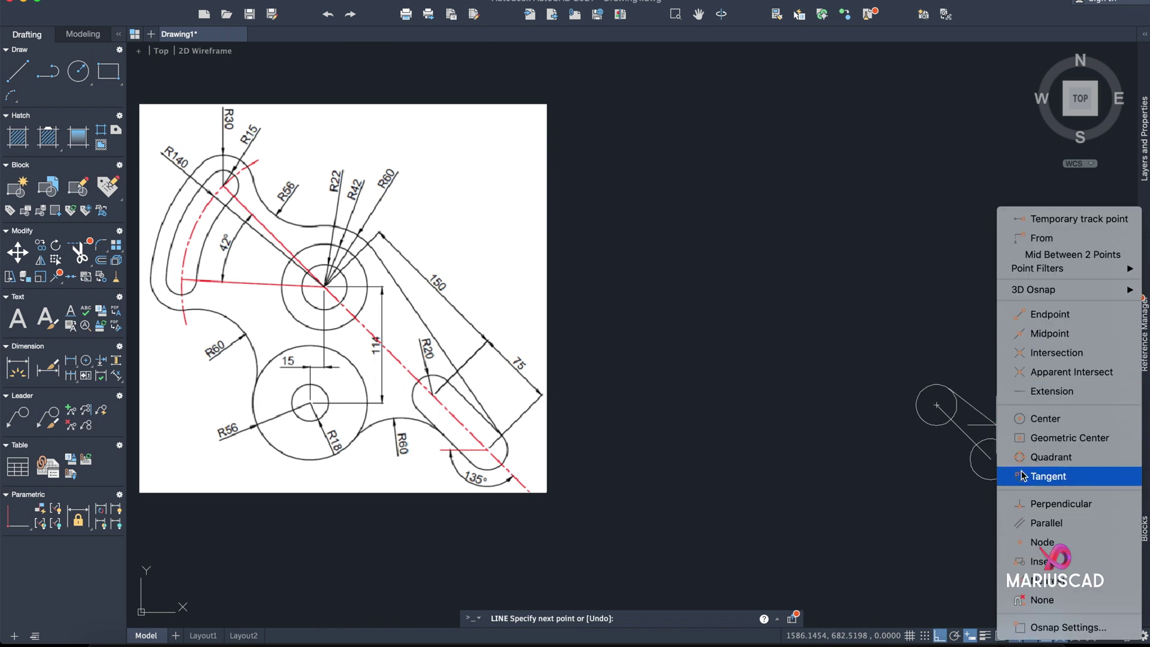
left_click(1022, 476)
left_click(1005, 445)
key("Return")
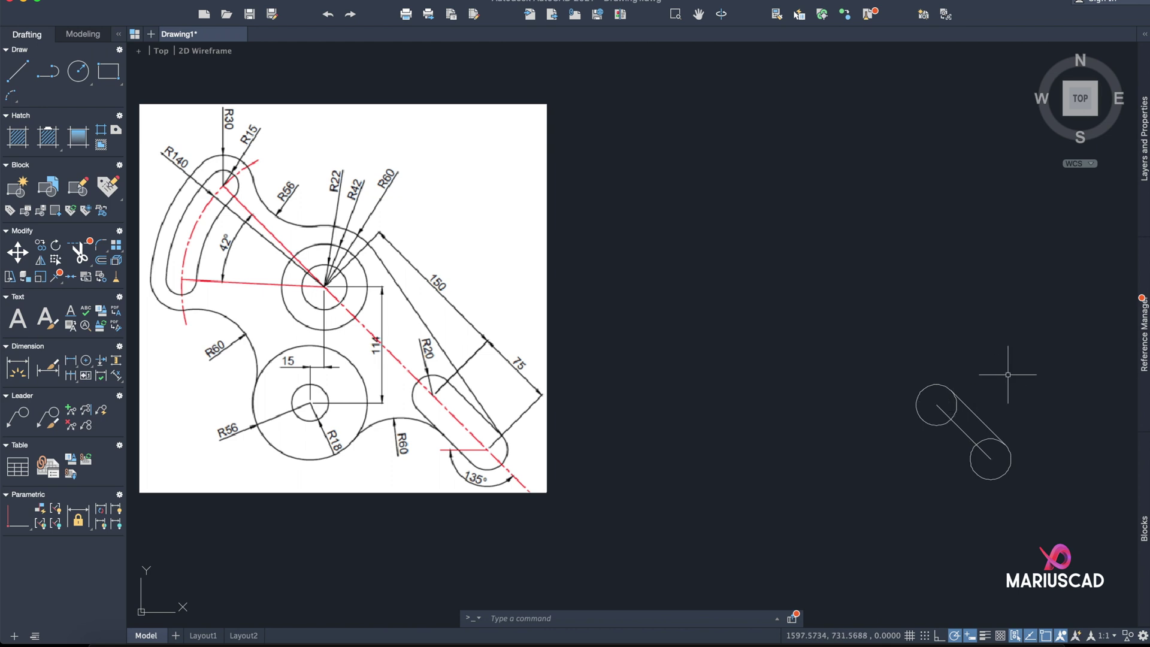
Step: Draw the second tangent line on the other side, closing the slot outline
type("line")
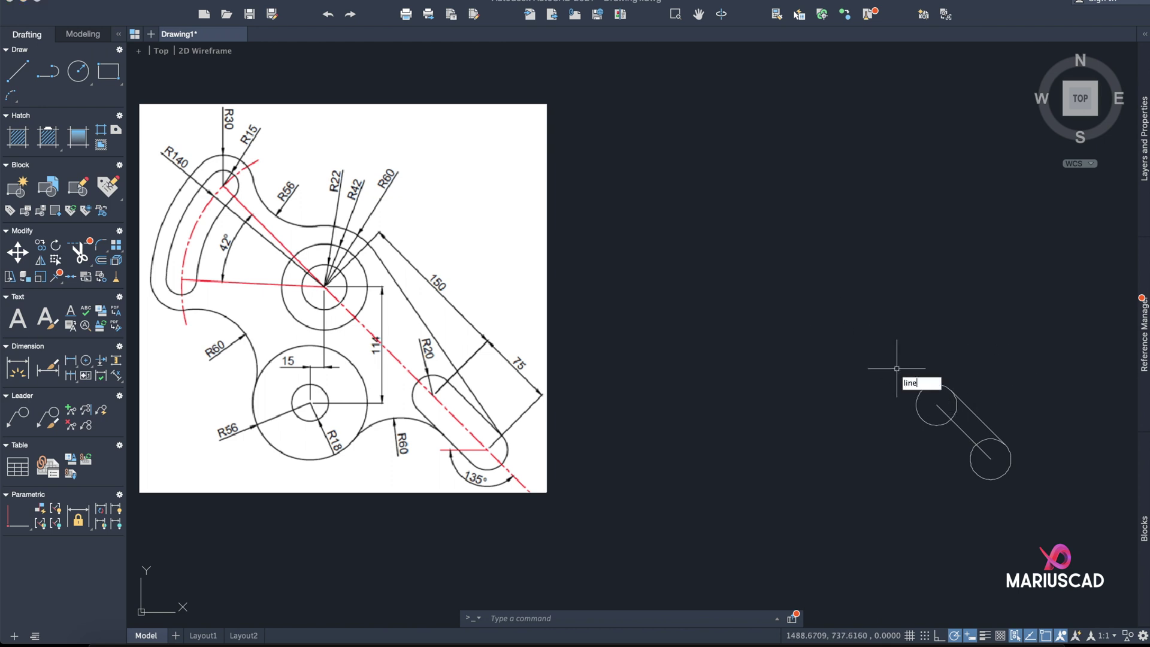
key("Return")
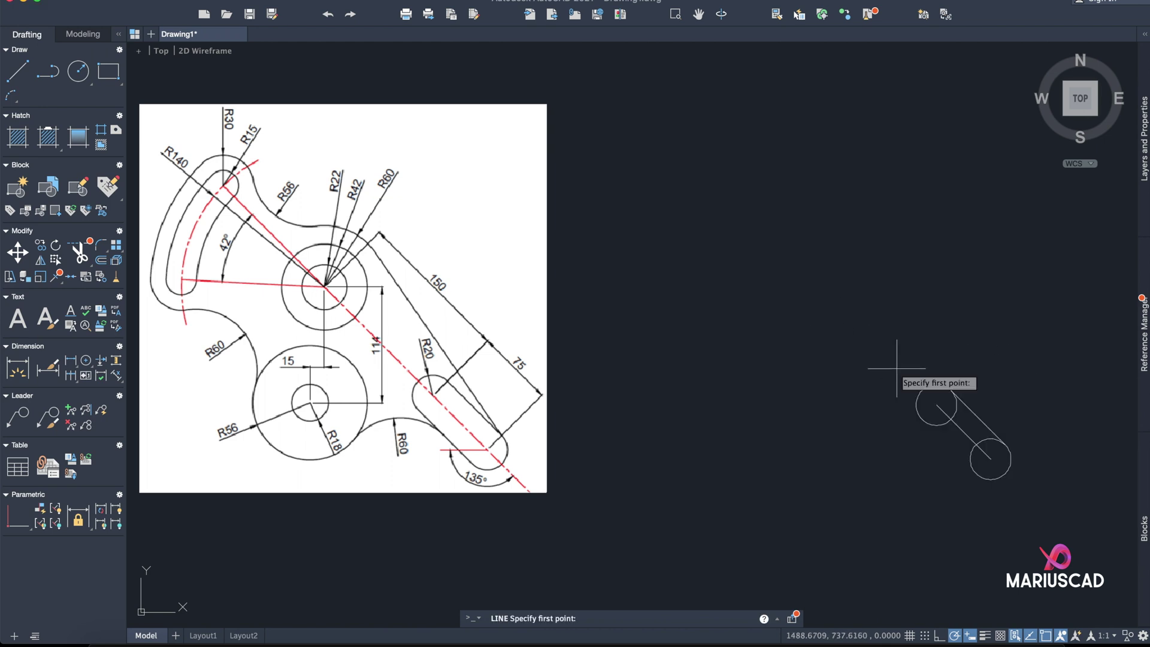
right_click(882, 416, "shift")
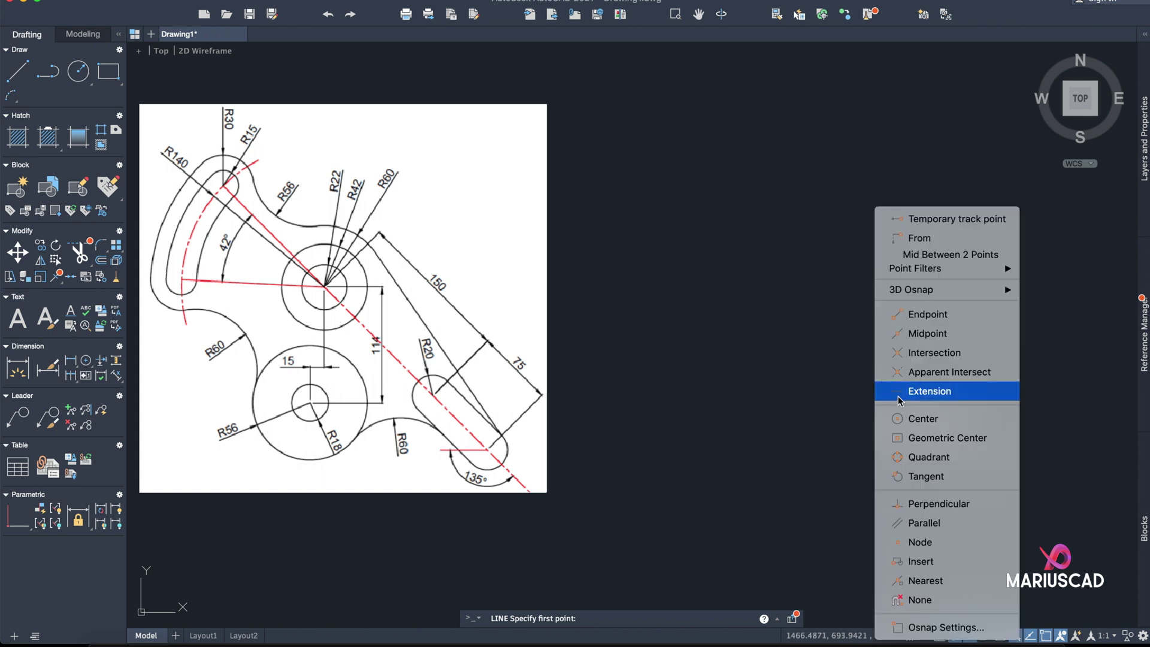
left_click(910, 477)
left_click(920, 417)
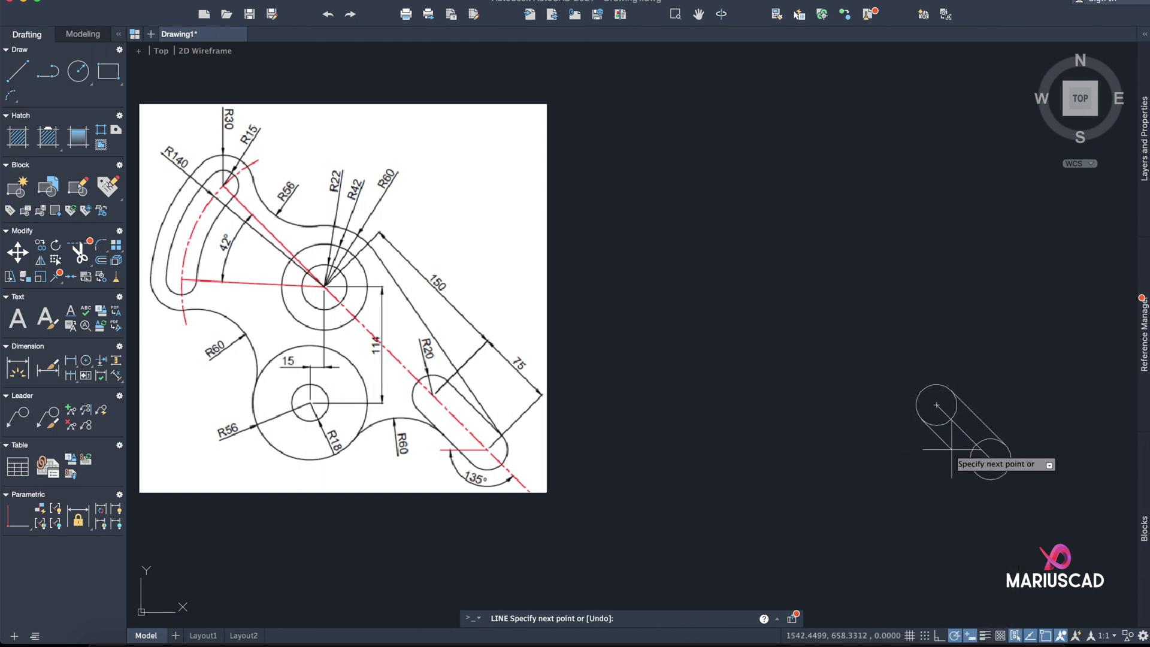
right_click(951, 455, "shift")
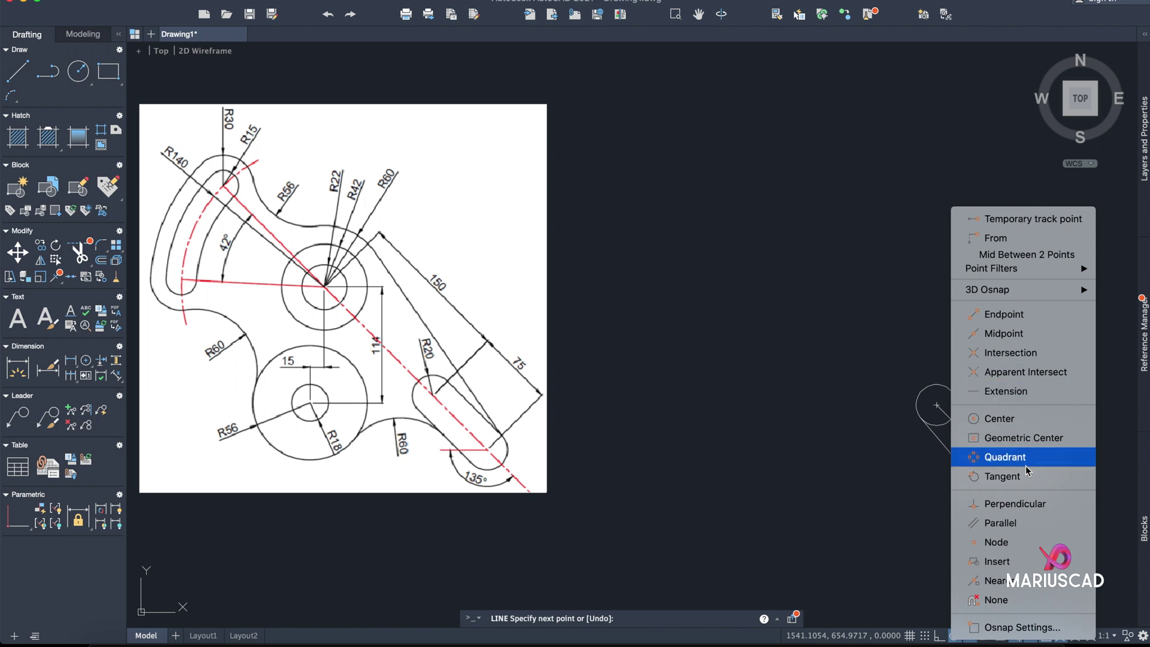
left_click(1023, 474)
left_click(957, 478)
key("Return")
scroll(988, 464, "up", 4)
scroll(994, 450, "down", 4)
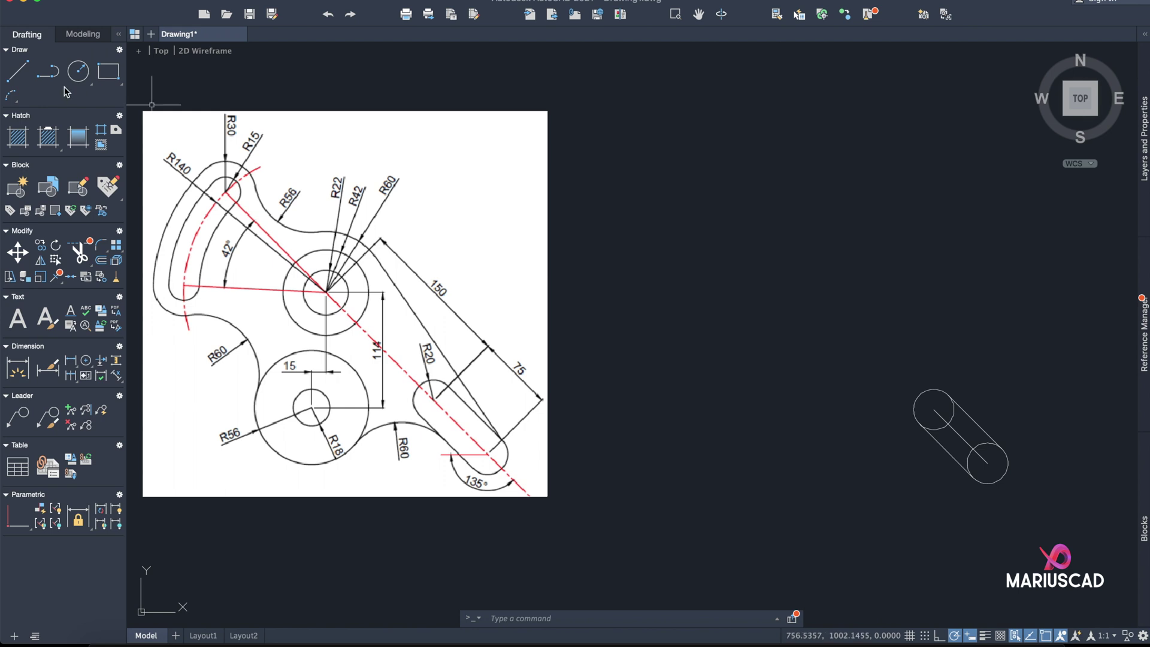
Step: Draw a 150-long centre line at 135° from the upper slot circle's centre
left_click(17, 71)
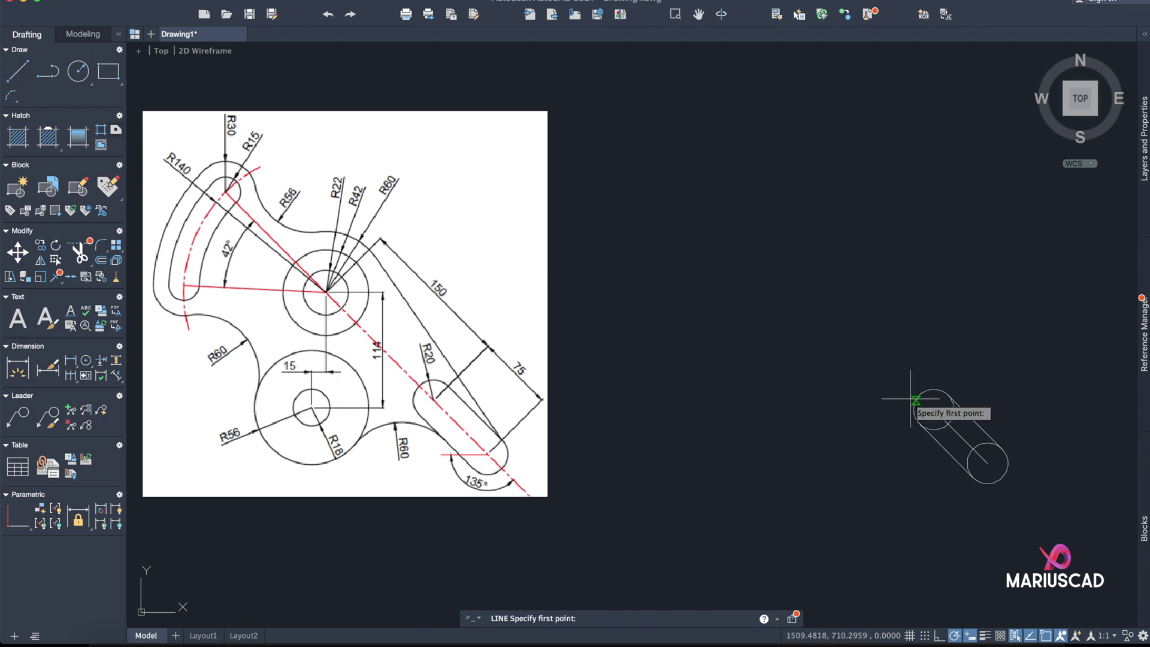
left_click(932, 409)
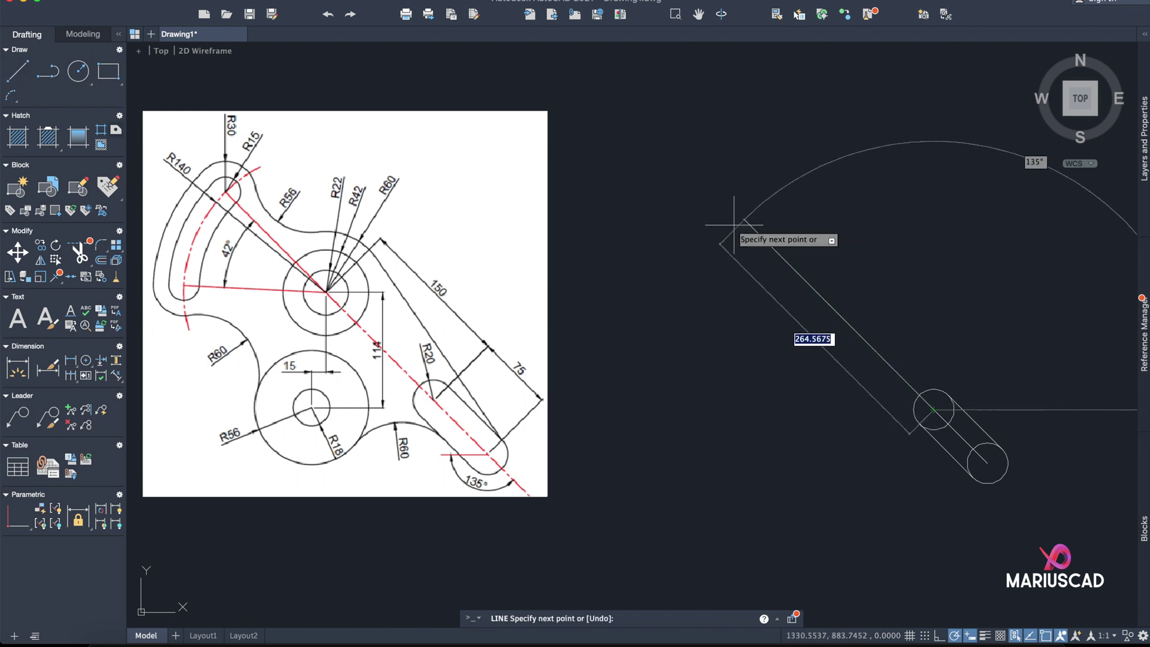
type("150")
key("Return")
key("Return")
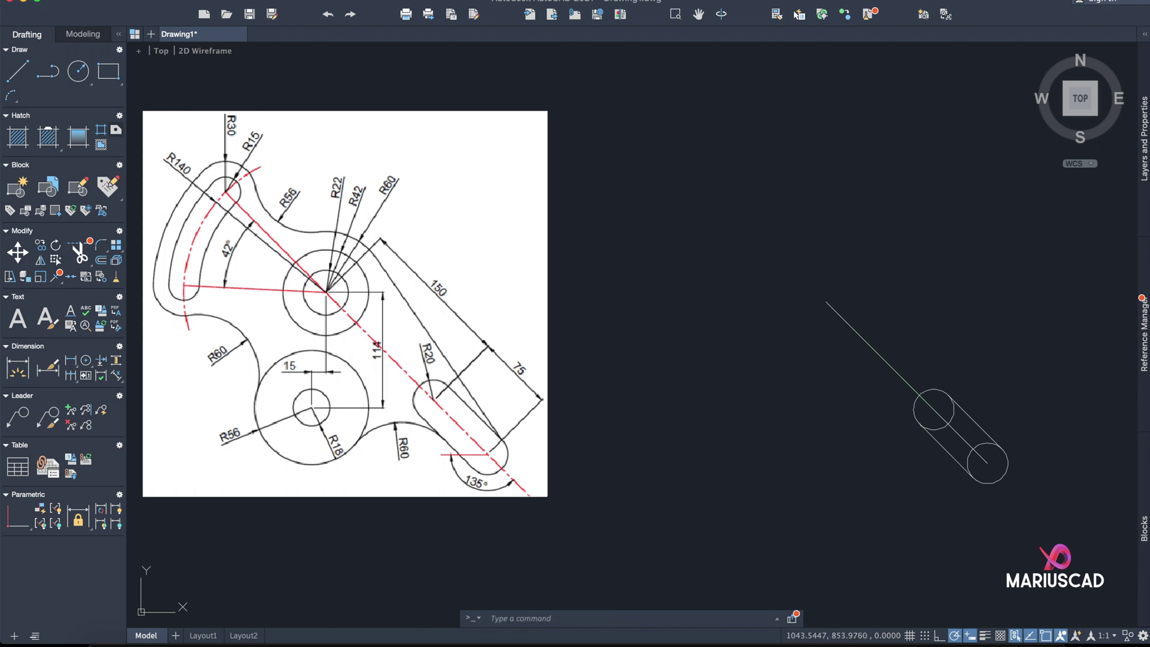
Step: Draw concentric hub circles of radius 22, 42 and 60 at the centre line's end
left_click(78, 71)
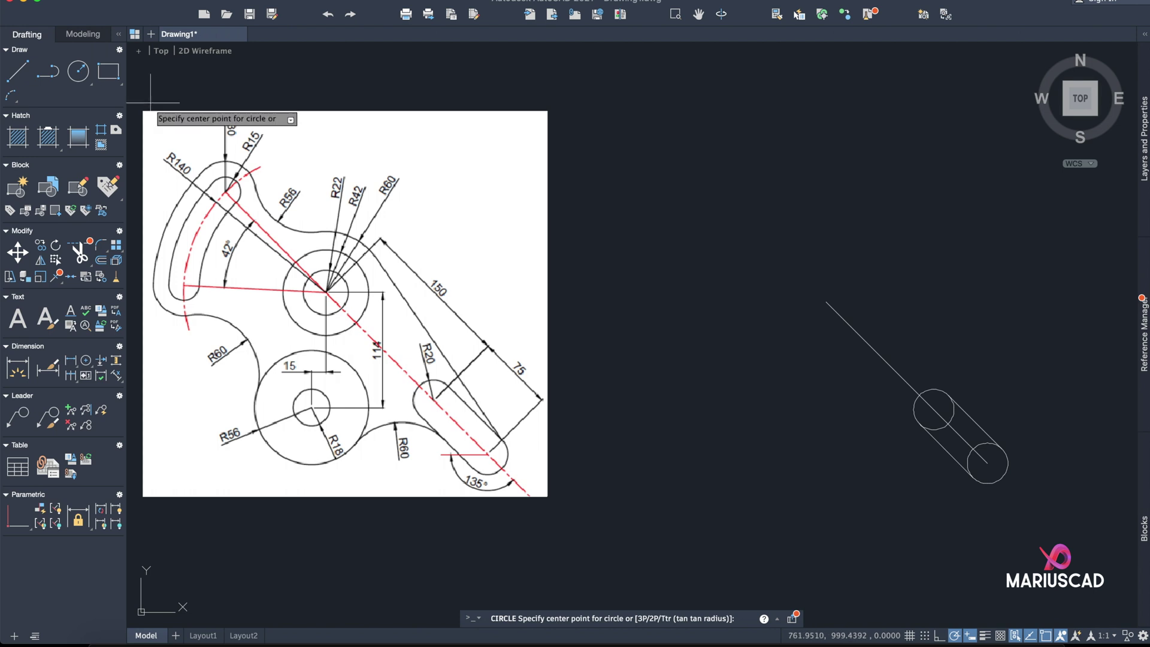
left_click(826, 303)
type("22")
key("Return")
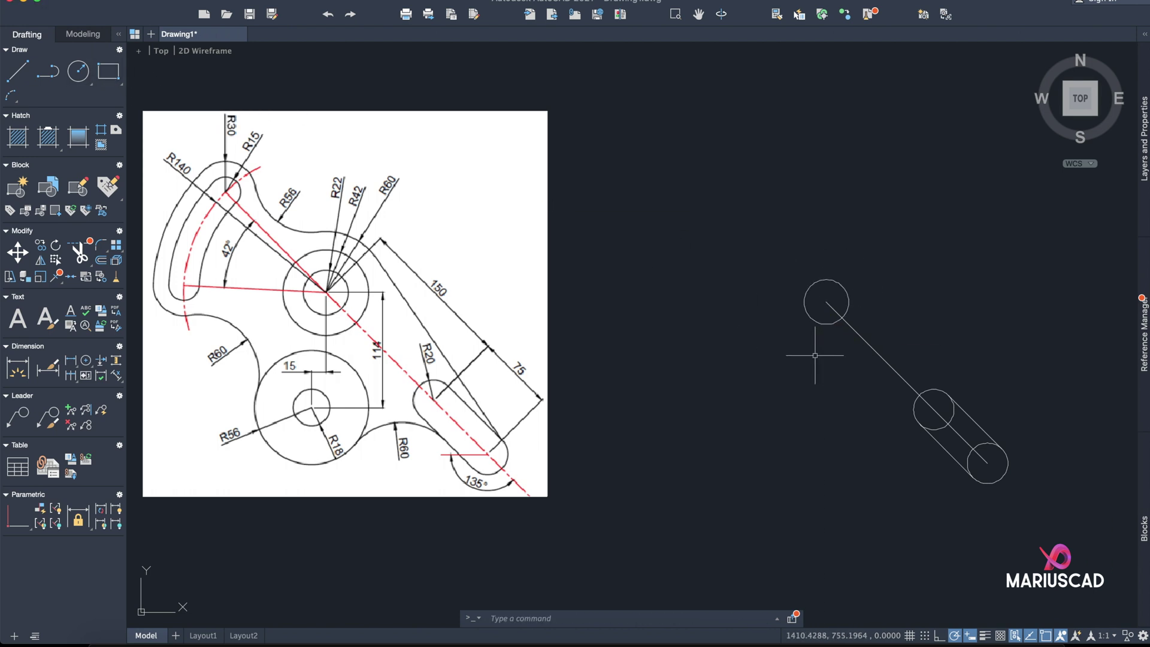
left_click(78, 71)
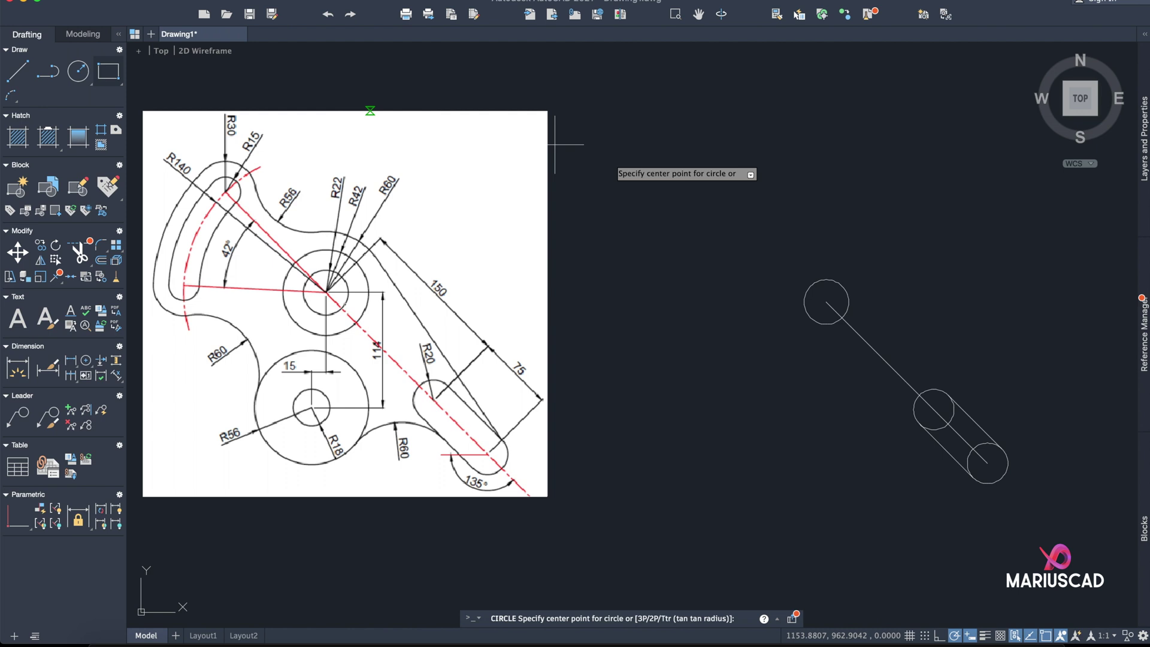
left_click(826, 303)
type("42")
key("Return")
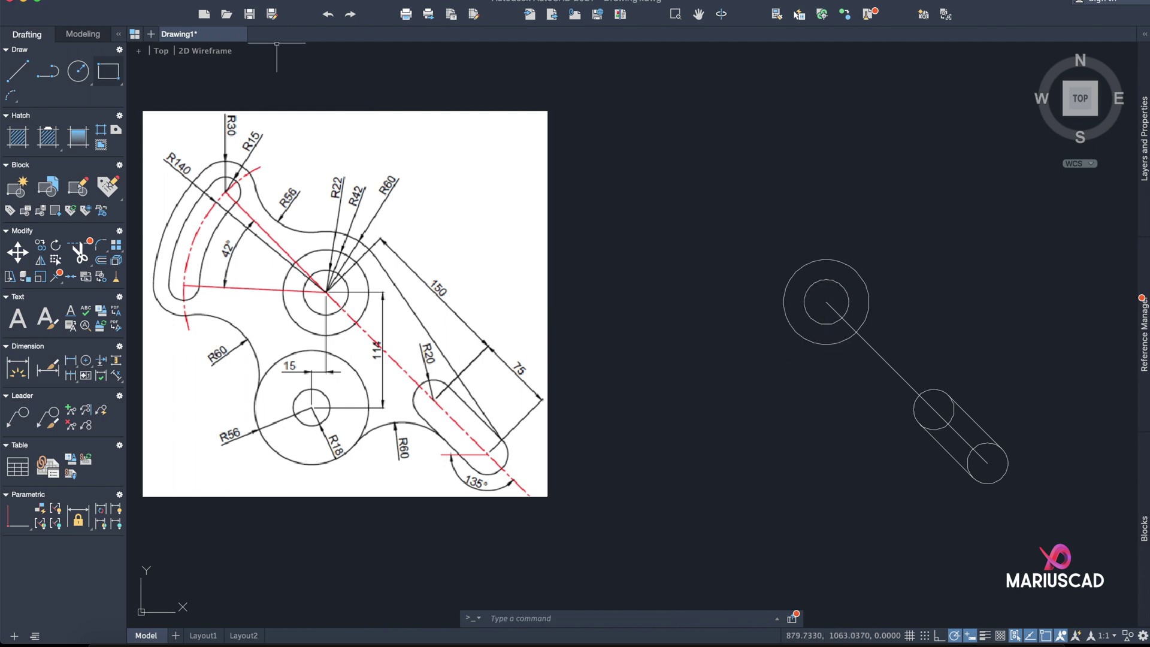
left_click(77, 71)
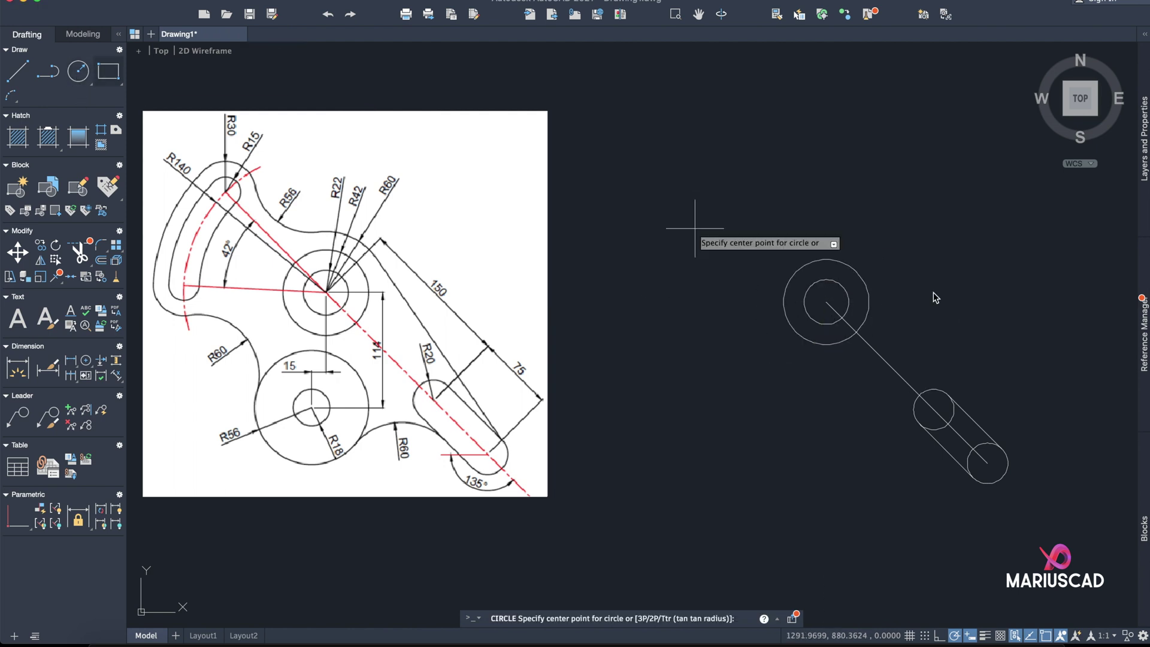
left_click(826, 303)
type("60")
key("Return")
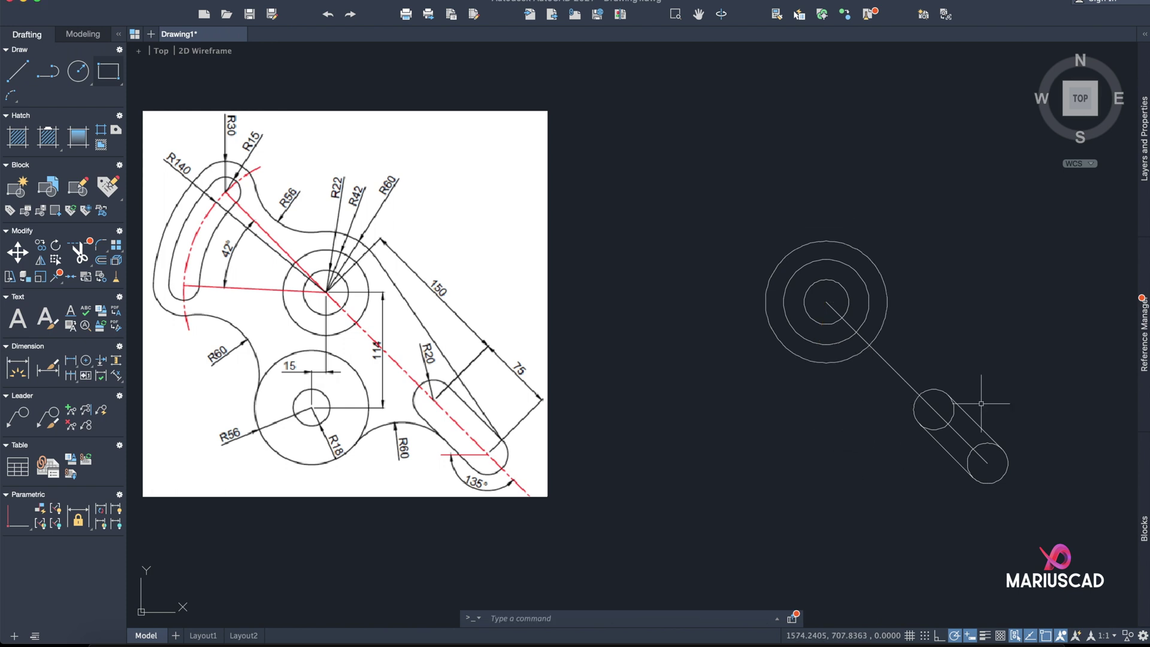
left_click(18, 70)
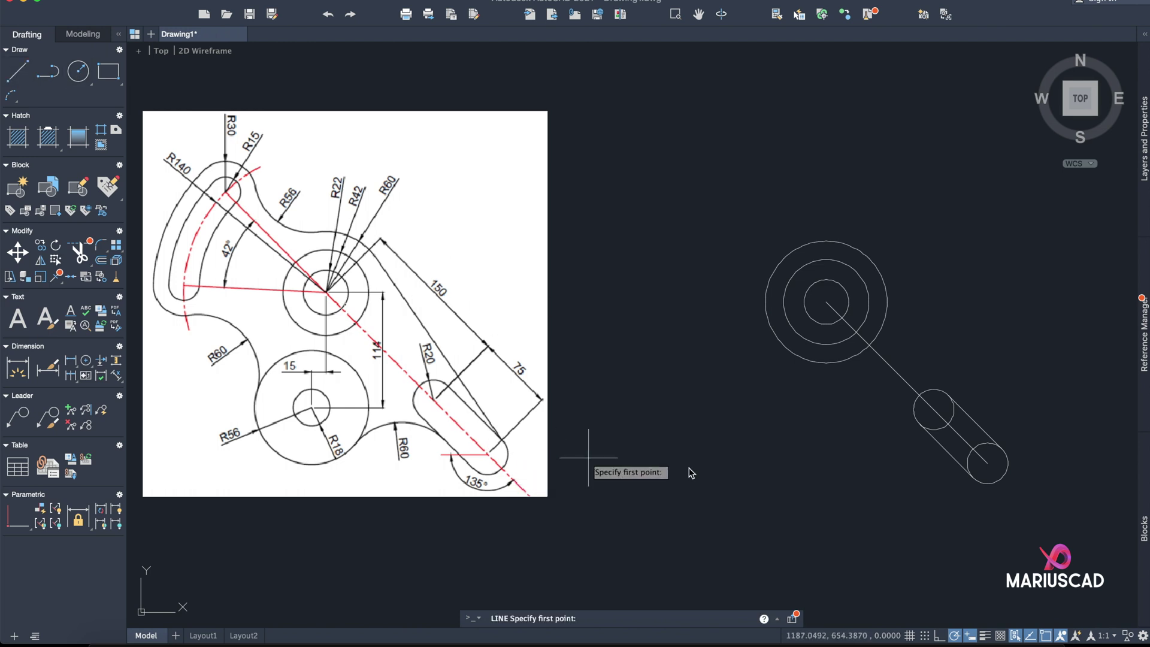
Step: Draw a line from the lower slot circle tangent to the R60 circle, then delete the slot centre line
left_click(1001, 448)
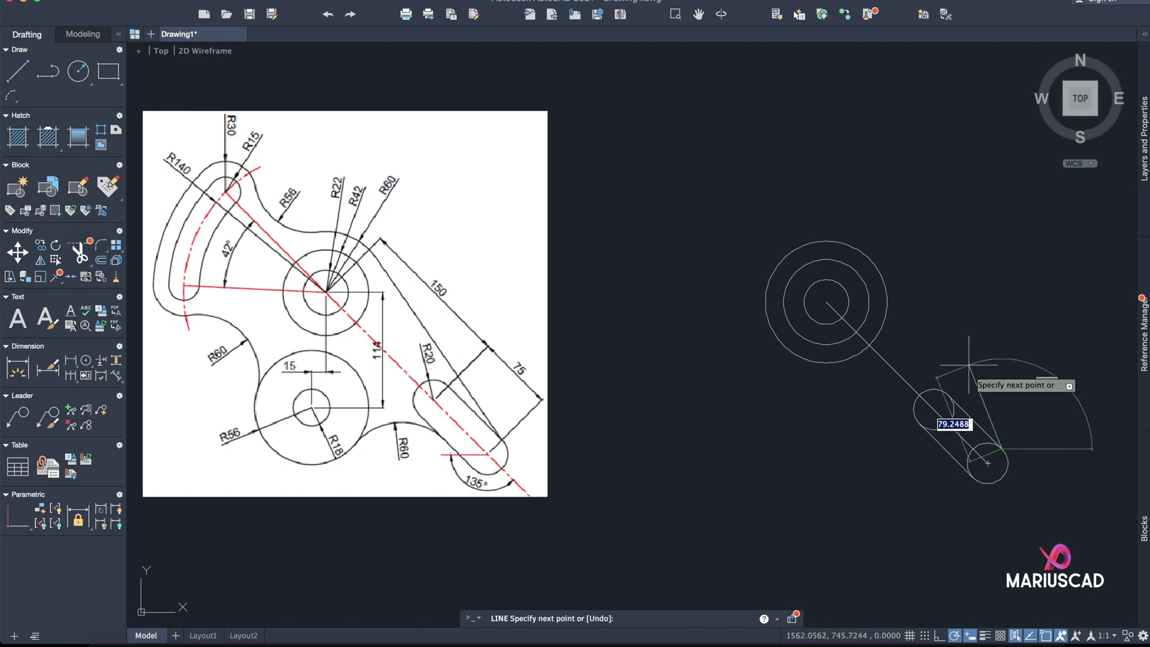
right_click(904, 284, "shift")
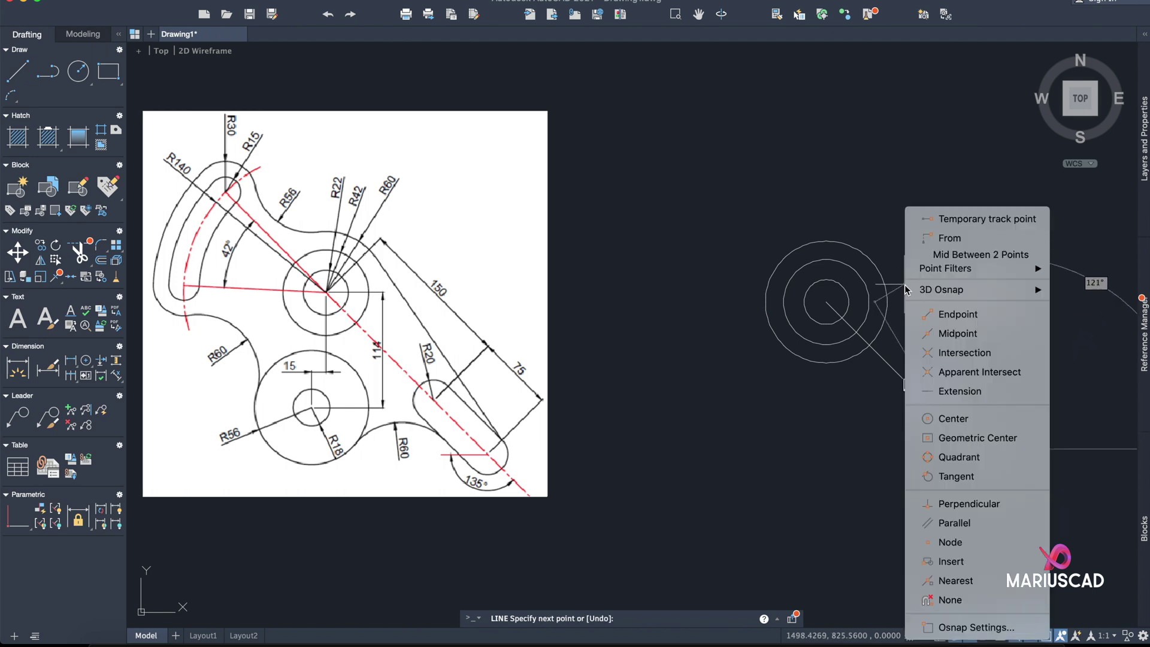
left_click(943, 476)
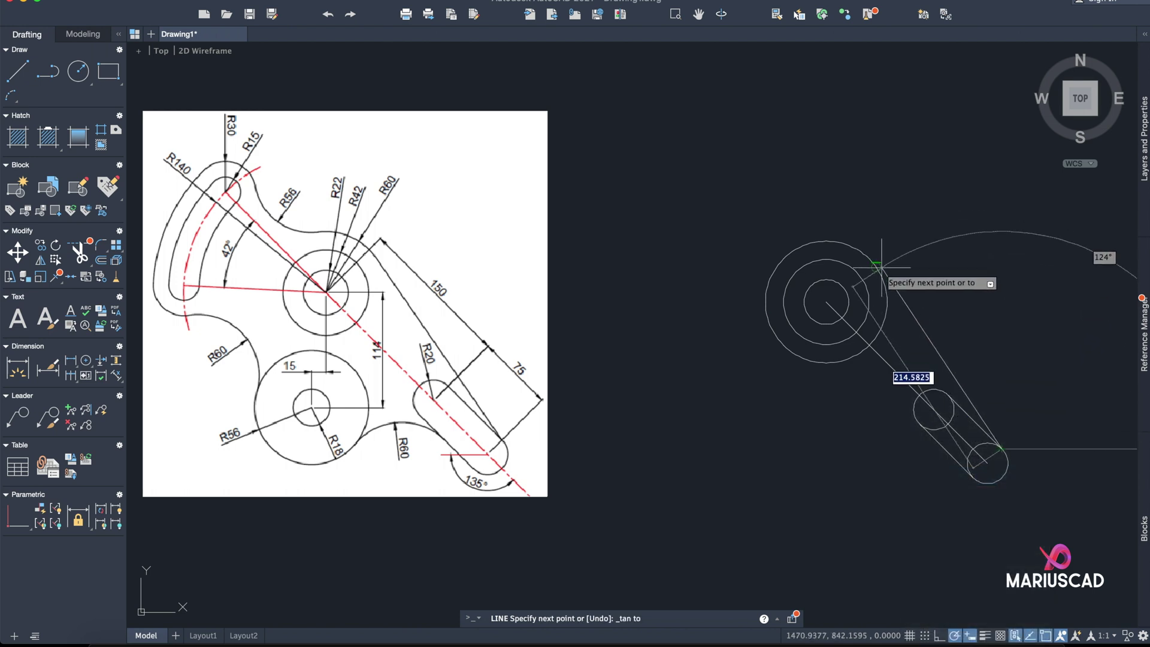
left_click(876, 264)
key("Return")
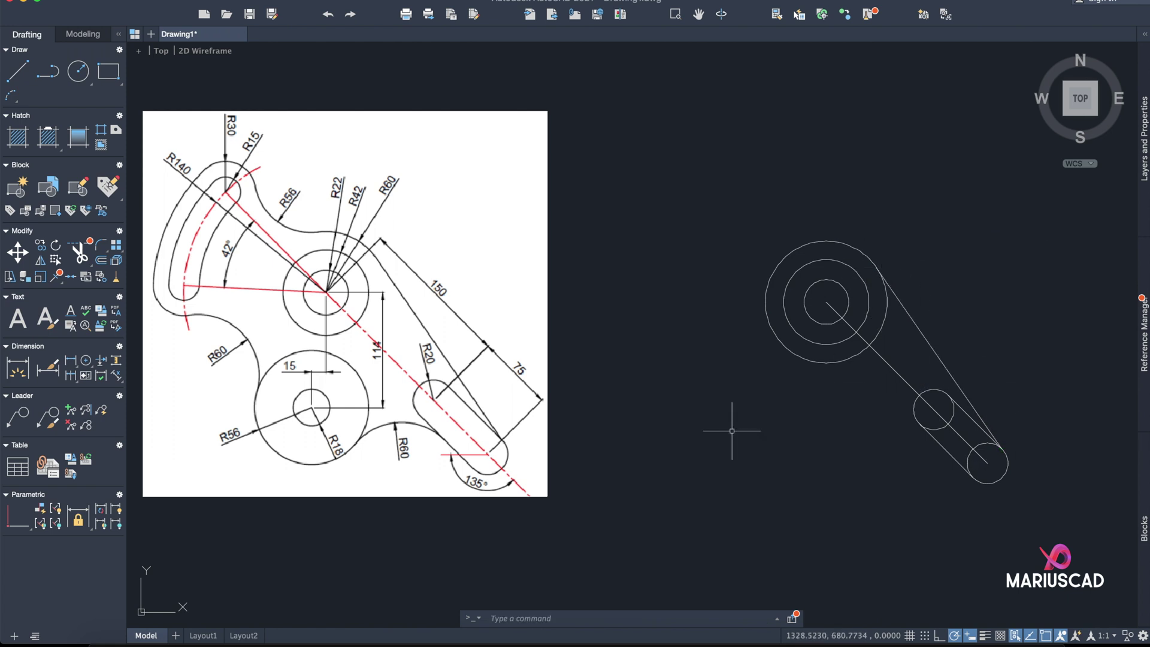
left_click(961, 433)
key("Delete")
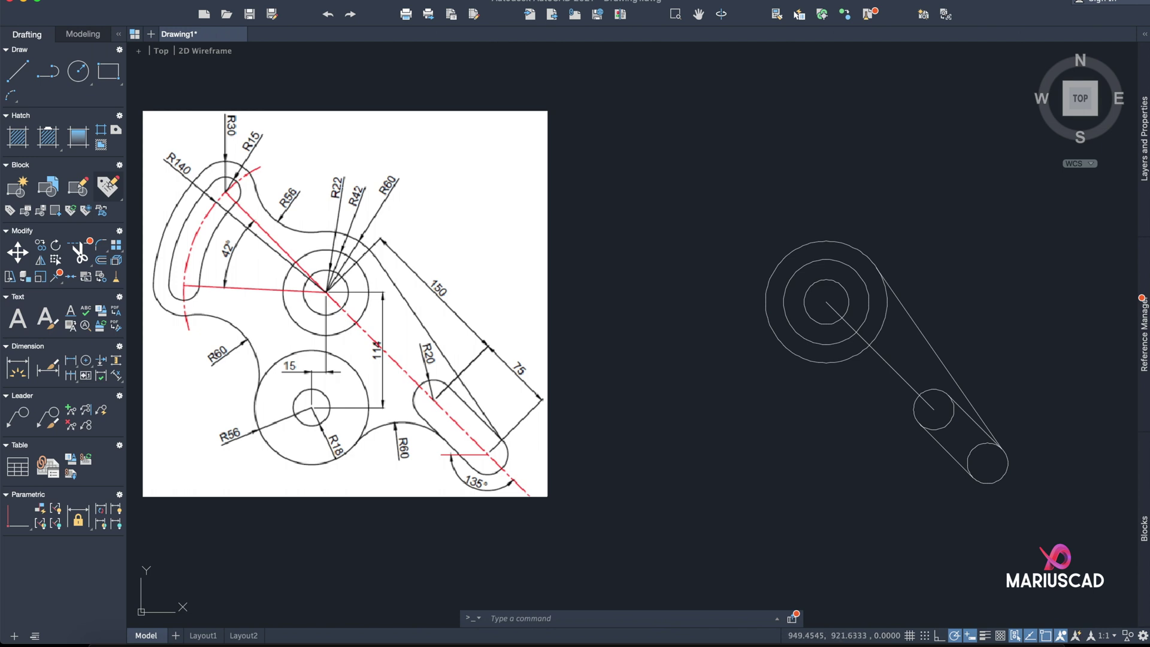
Step: Draw a radius-140 circle centred on the hub centre
left_click(16, 71)
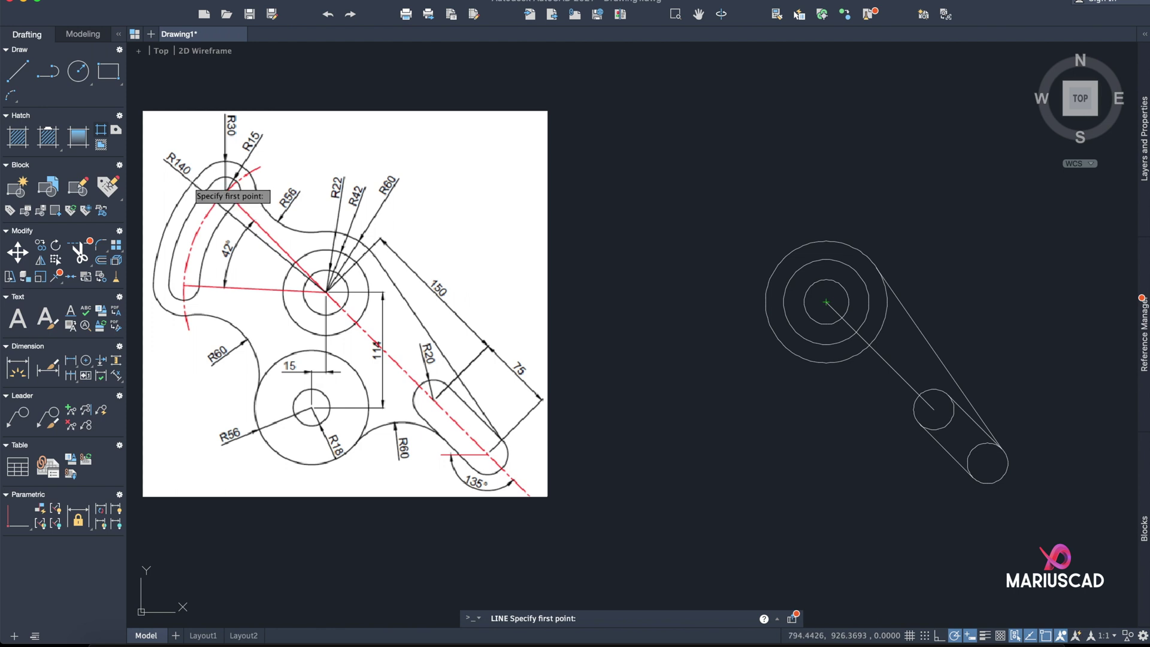
left_click(79, 76)
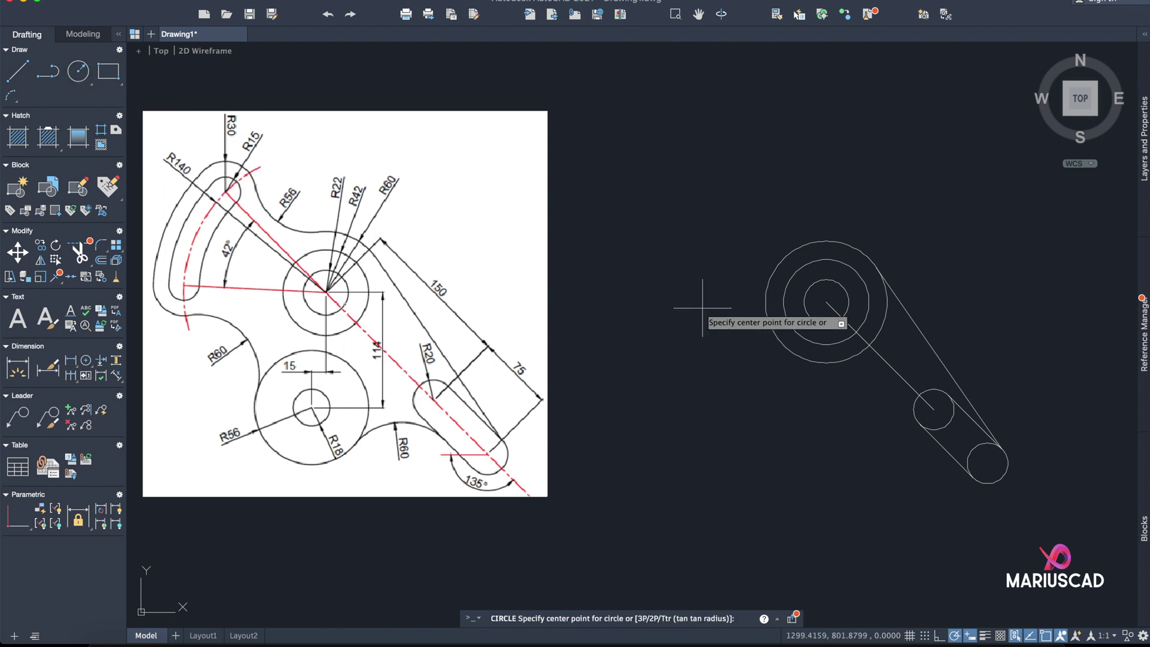
left_click(826, 302)
type("140")
key("Return")
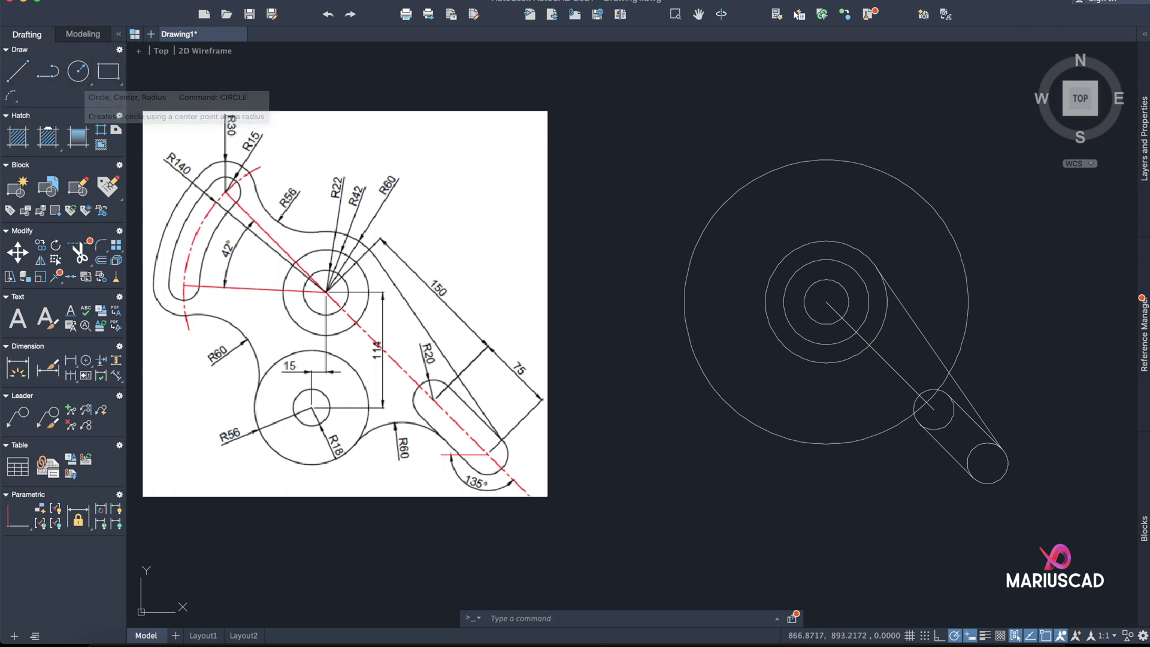
Step: Draw an angled line from the hub centre up-left past the R140 circle
left_click(27, 78)
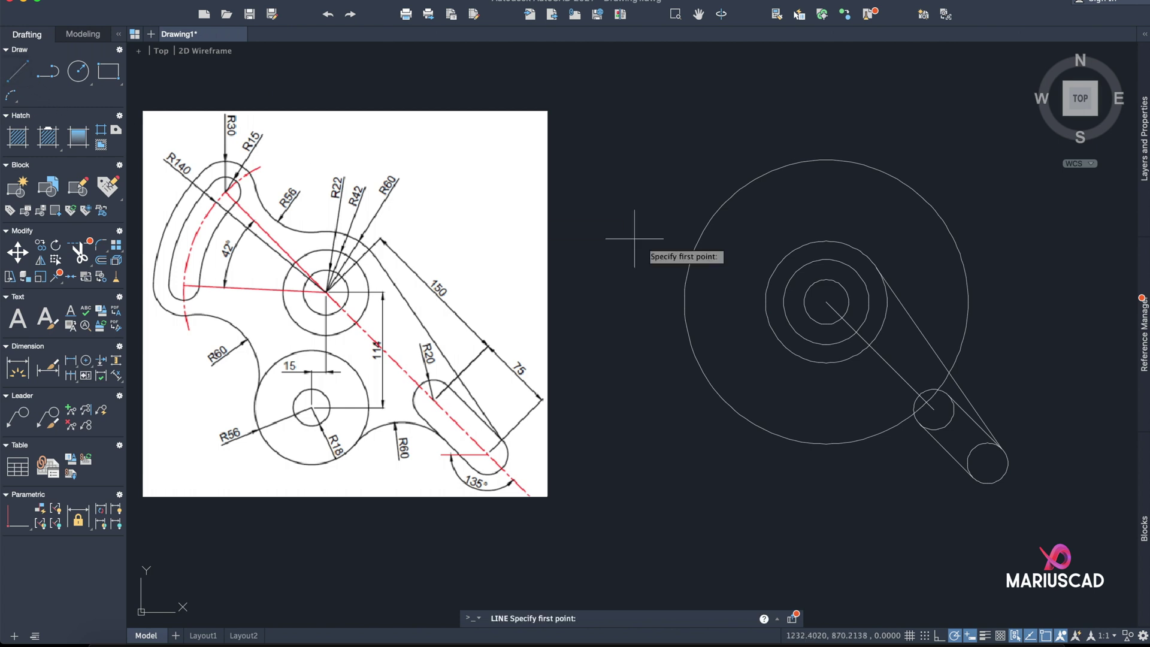
left_click(826, 302)
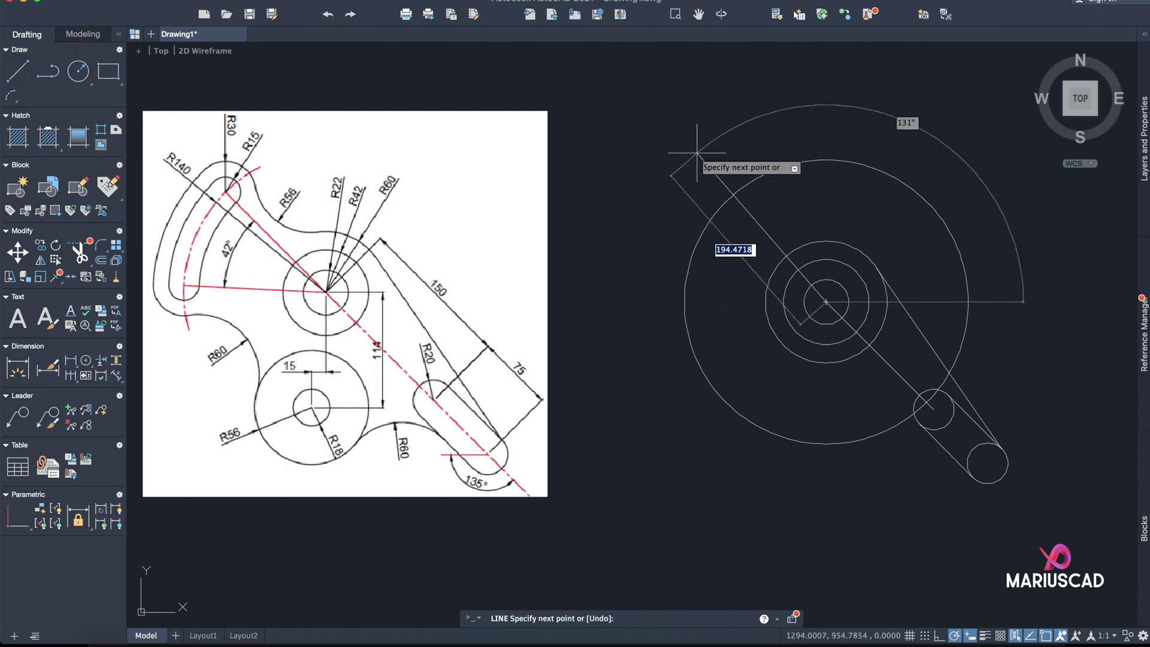
left_click(681, 158)
key("Escape")
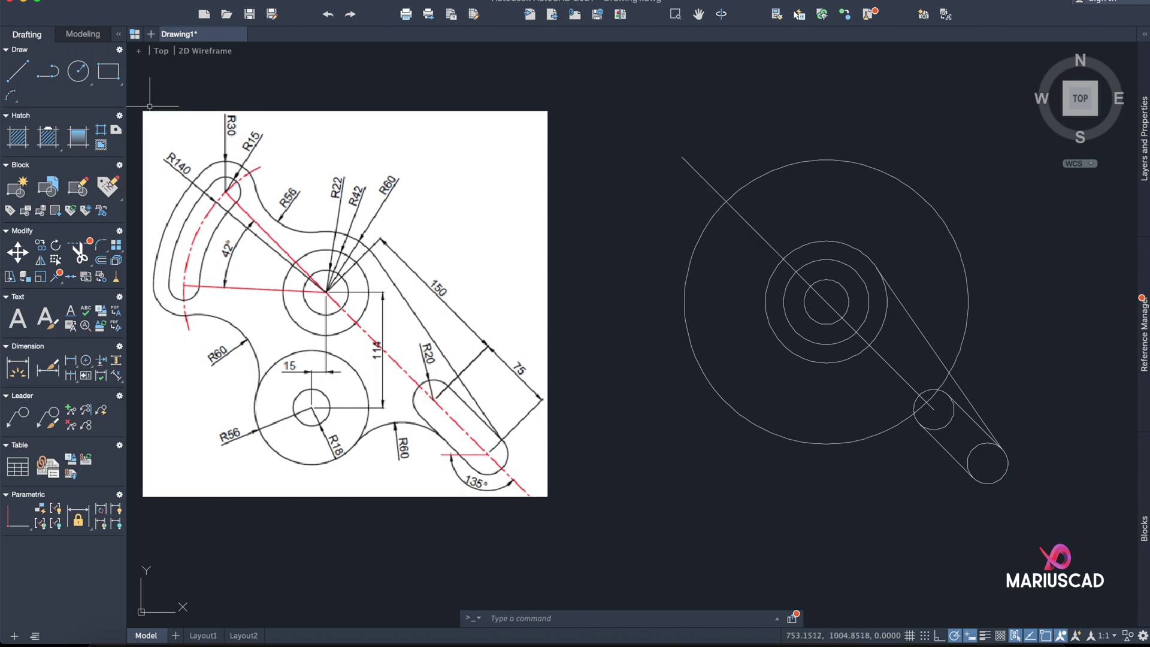
Step: Draw concentric R15 and R30 circles where the angled line crosses the R140 circle
left_click(18, 70)
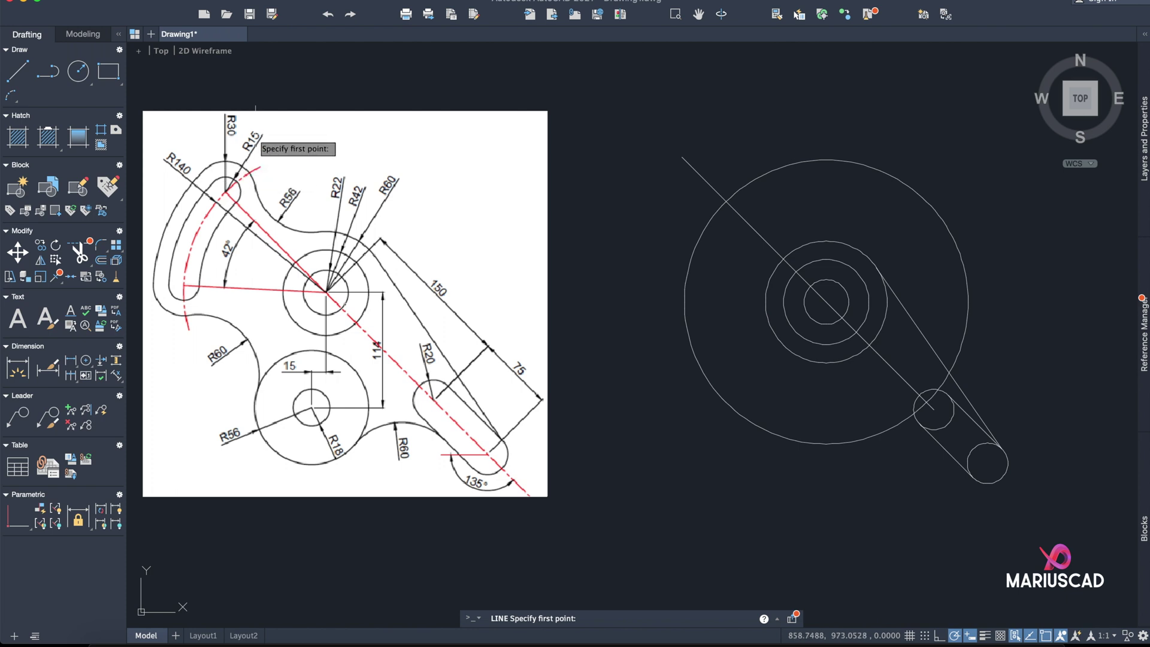
left_click(67, 73)
left_click(725, 203)
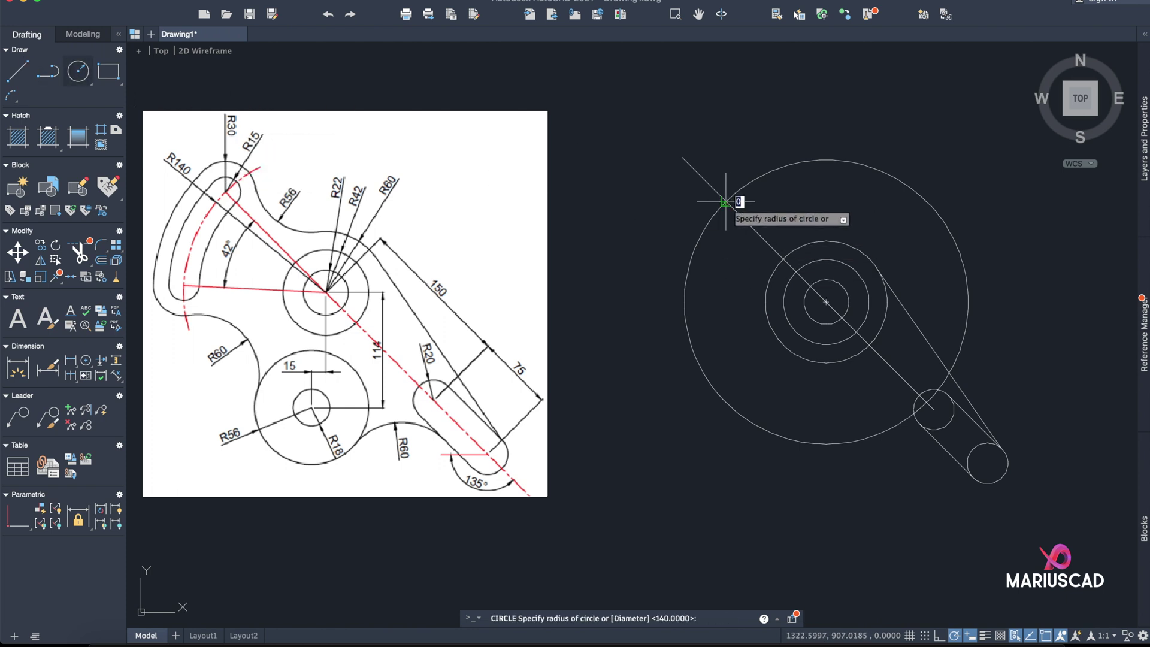
type("15")
key("Return")
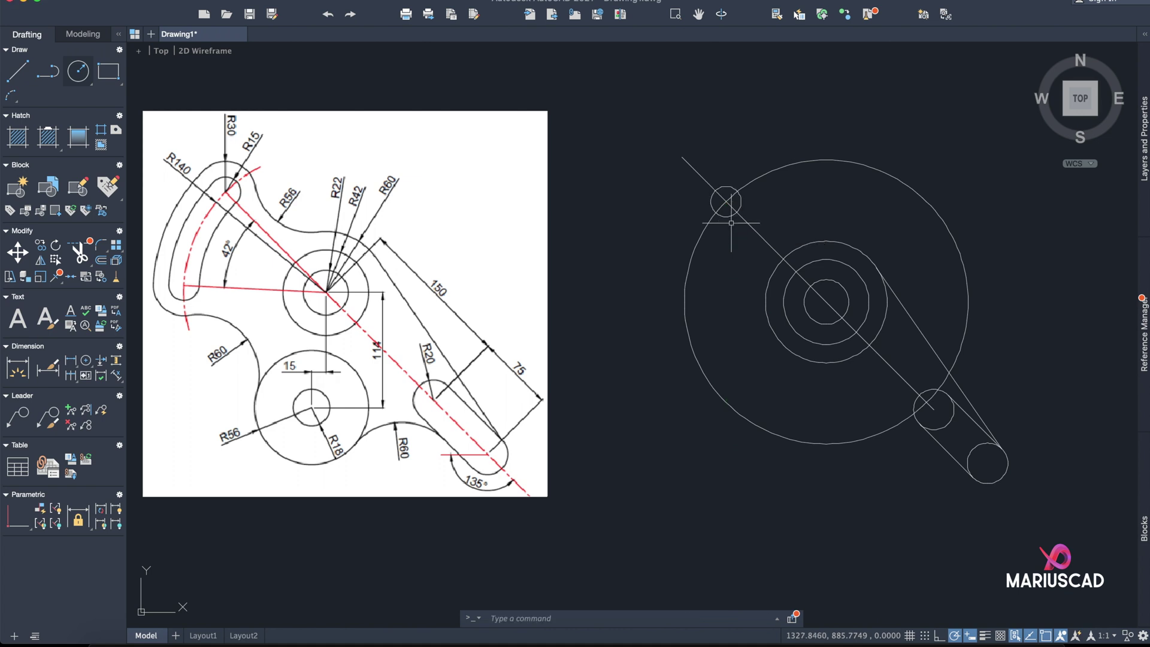
left_click(78, 70)
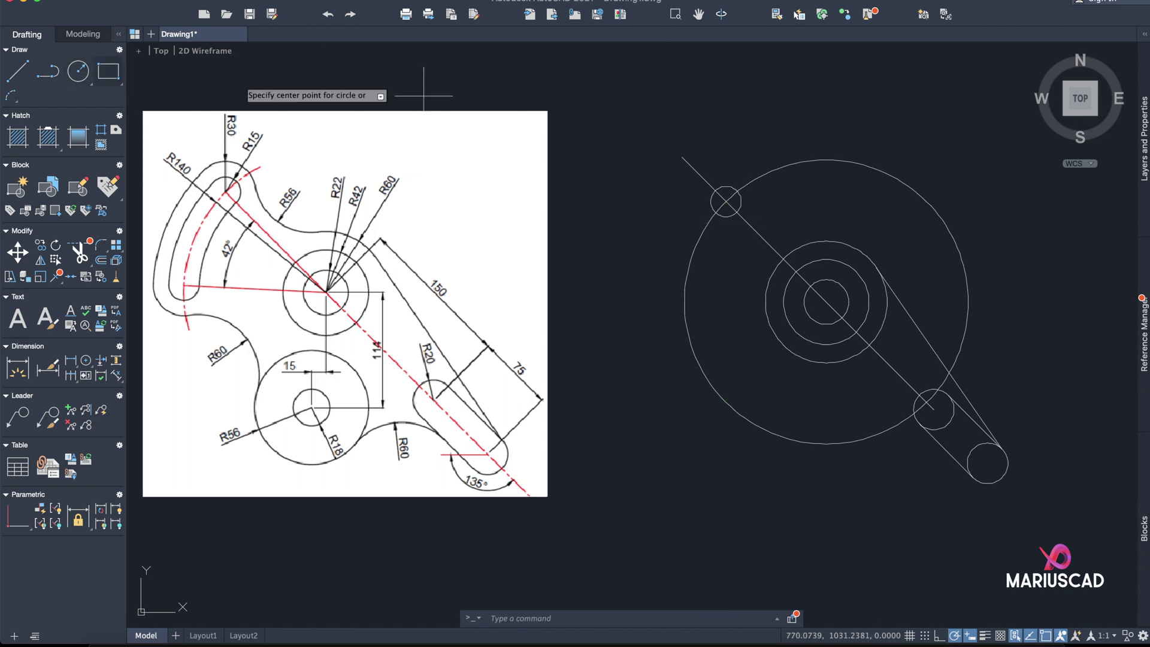
left_click(726, 201)
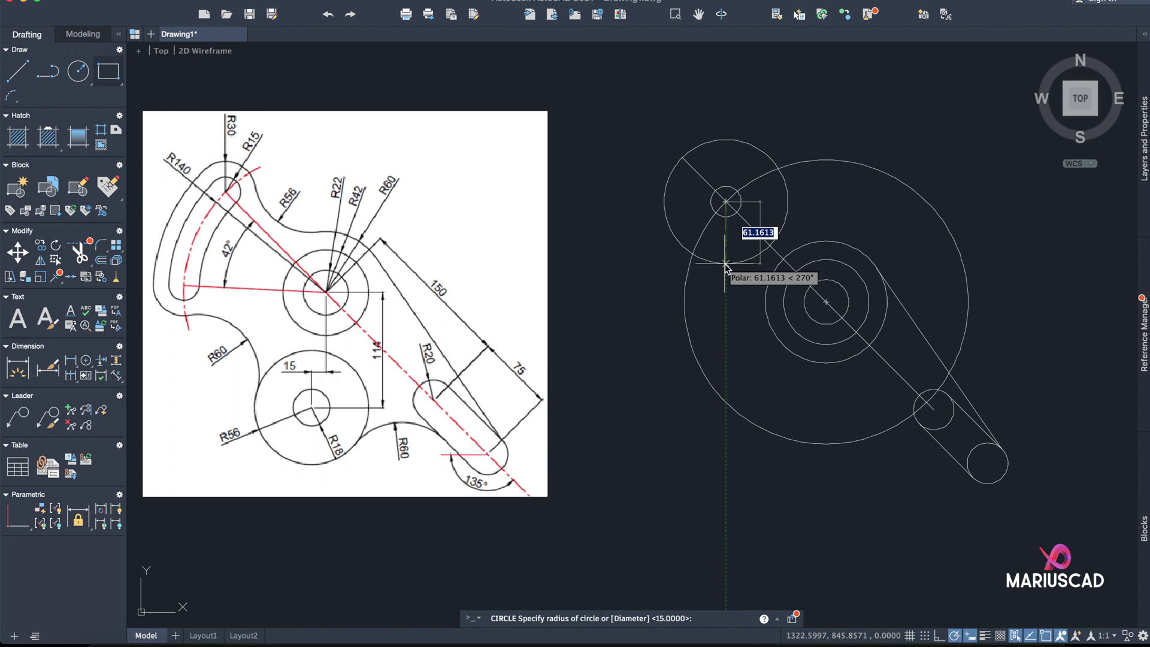
type("30")
key("Return")
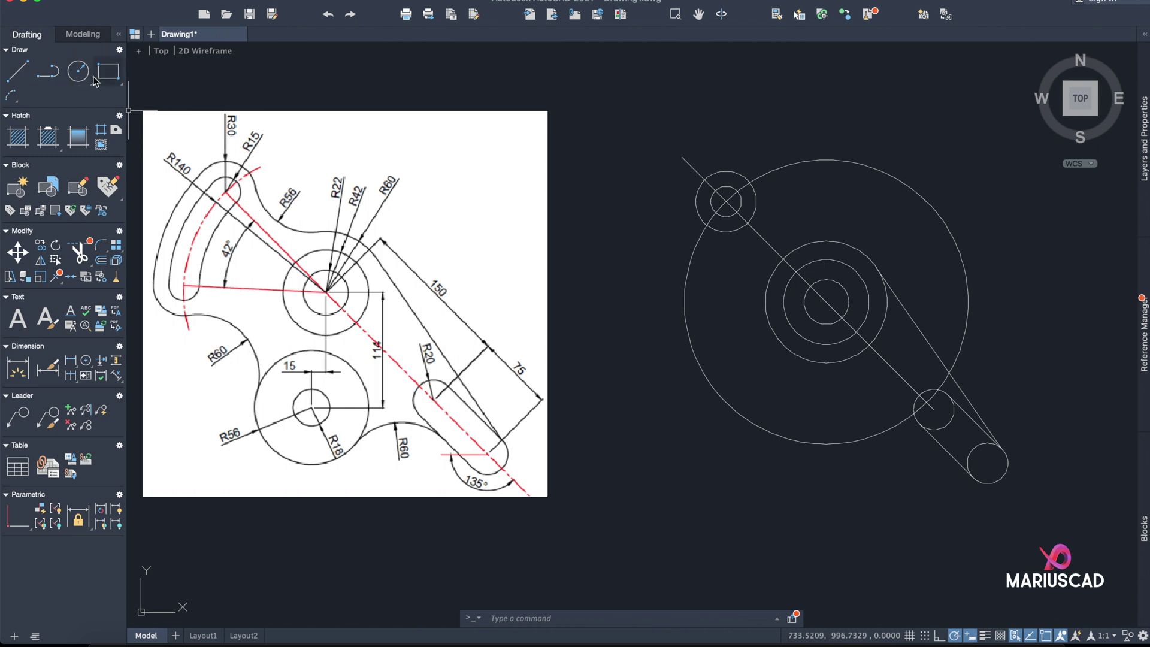
left_click(24, 79)
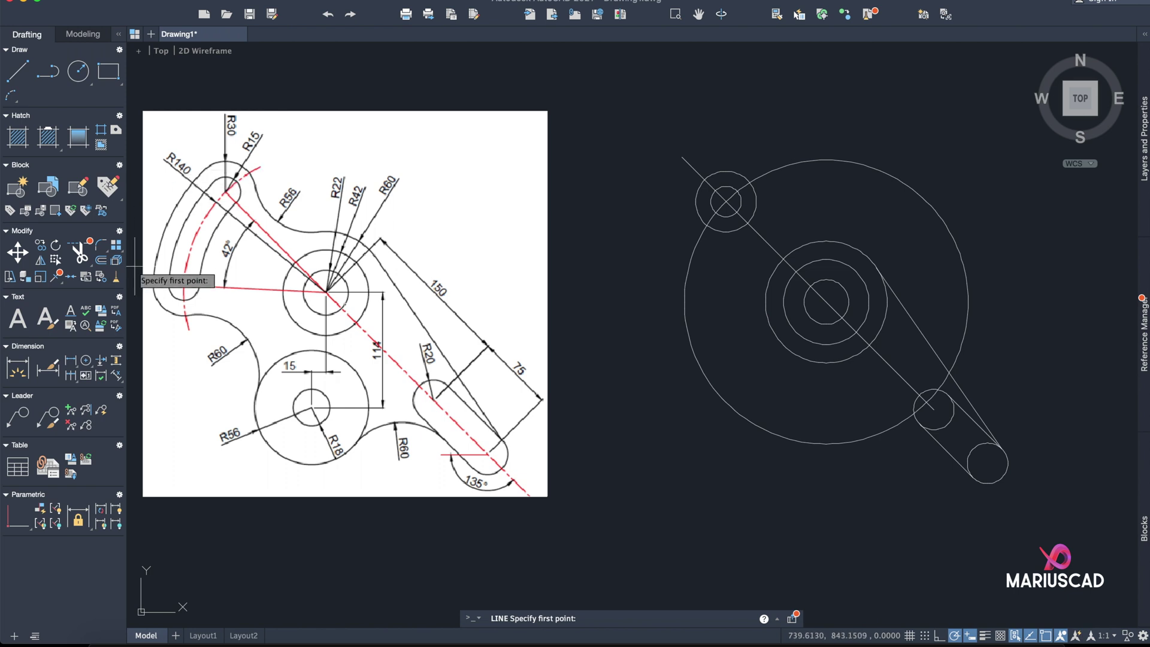
Step: Offset the R140 circle by 15 both outward and inward
key("Escape")
type("off")
key("Return")
key("Return")
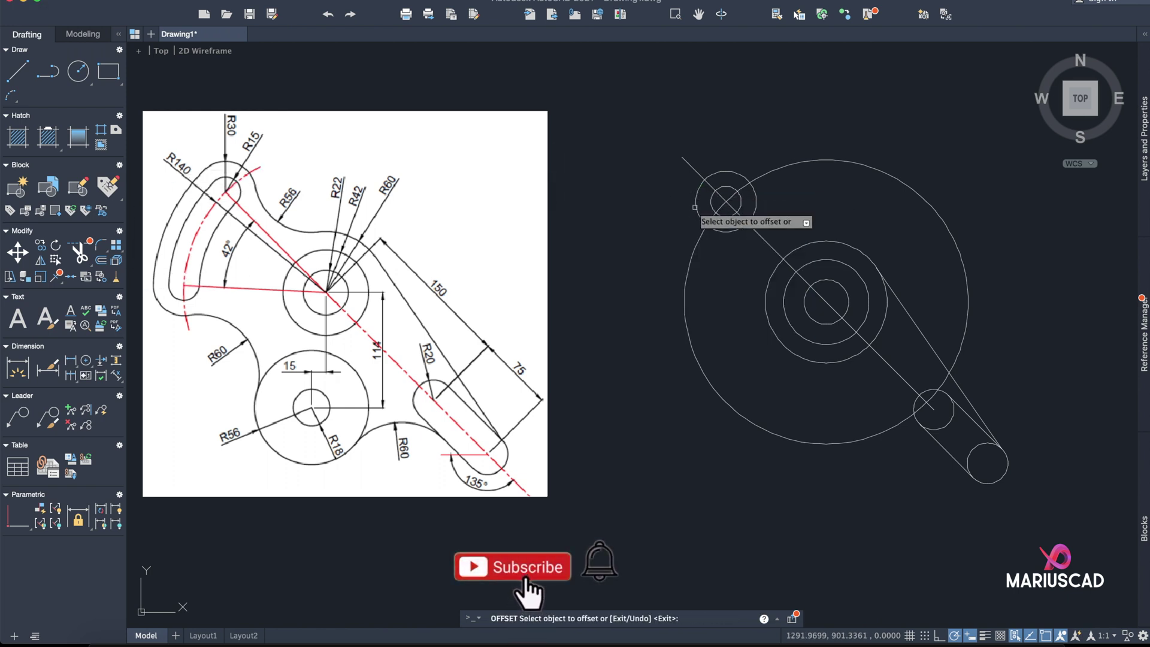
left_click(701, 238)
left_click(649, 220)
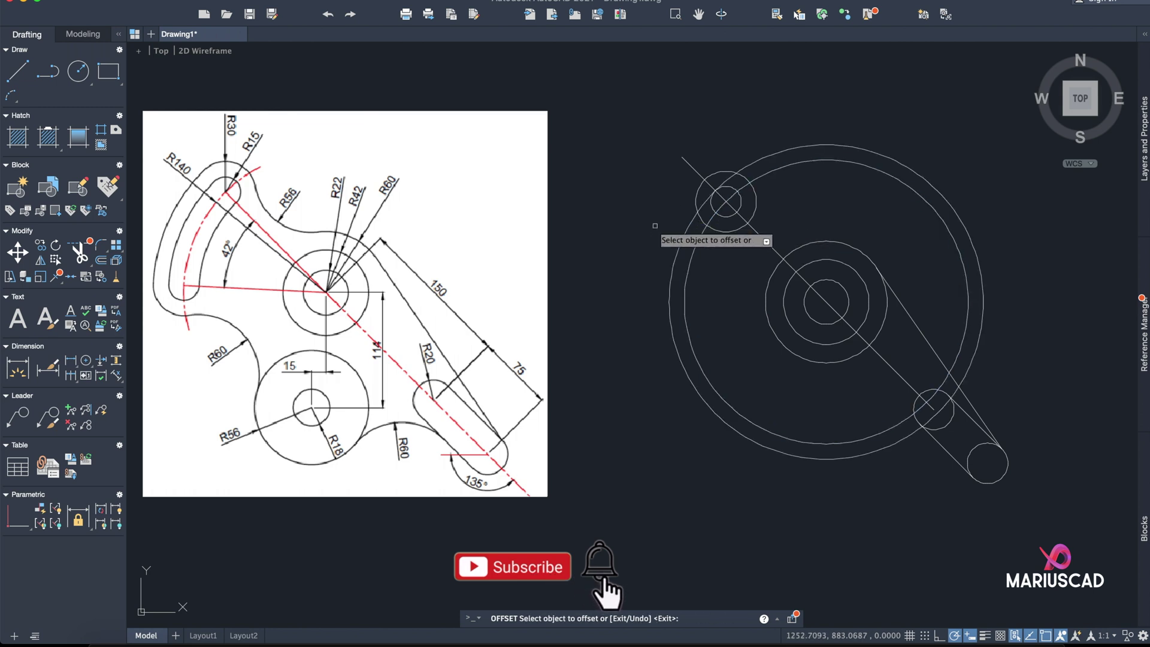
left_click(695, 245)
left_click(740, 261)
key("Return")
Step: Offset the outer circle another 15 outward
type("off")
key("Return")
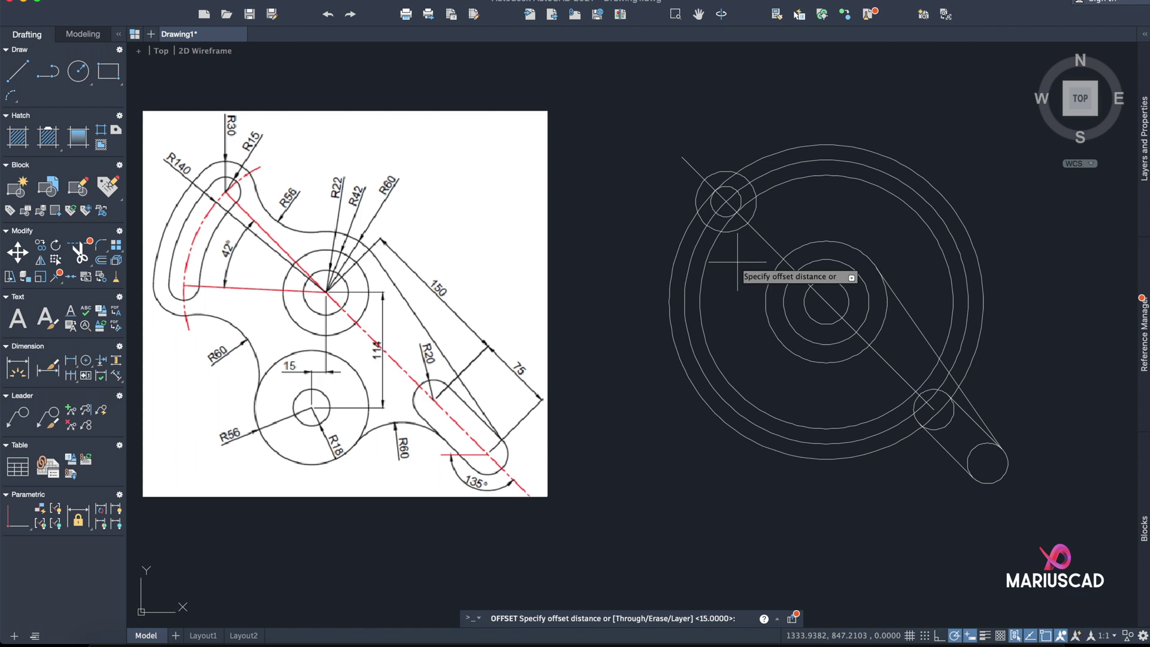
key("Return")
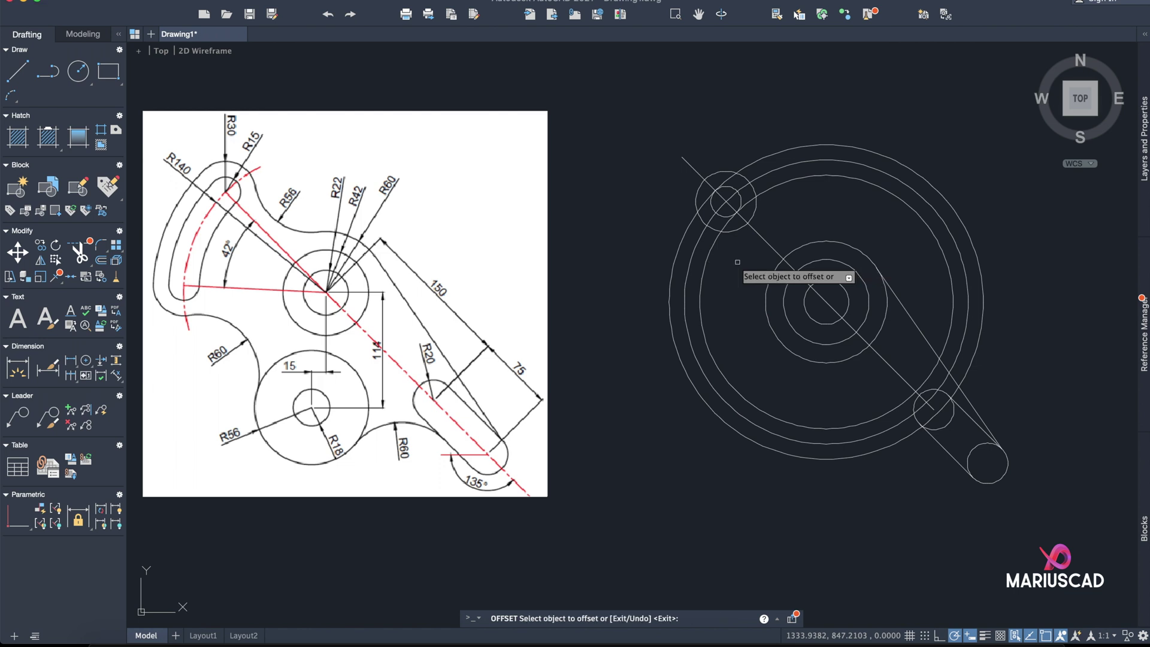
left_click(676, 258)
left_click(592, 248)
key("Return")
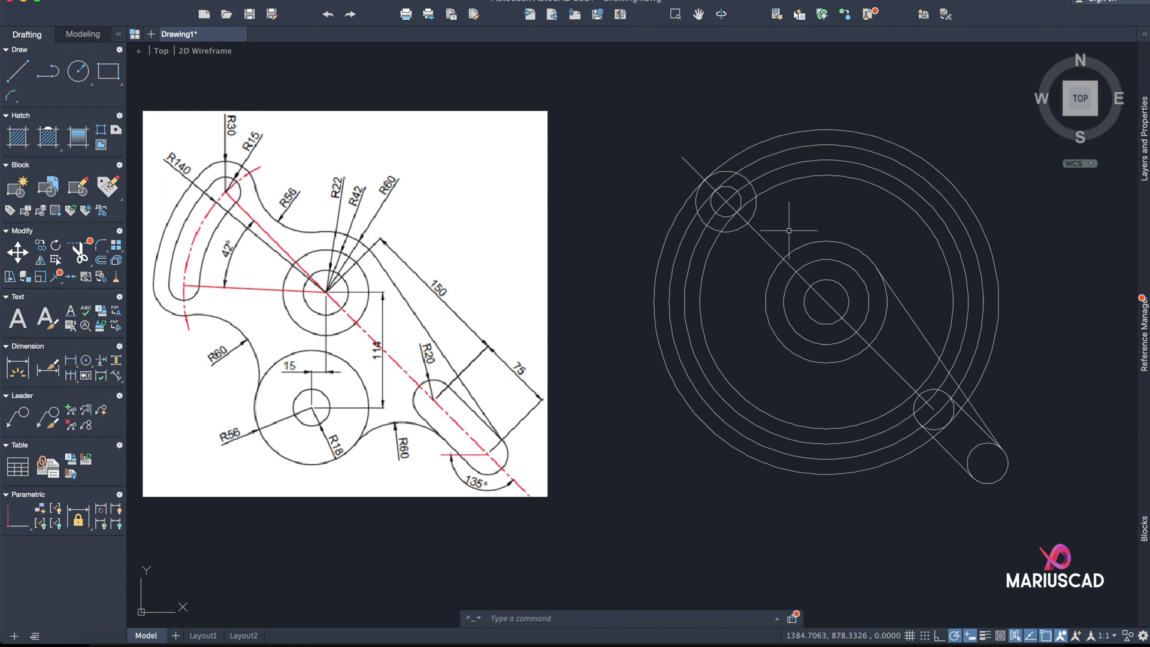
Step: Add 135 and 42 in Calculator to get 177, then close it
left_click(240, 634)
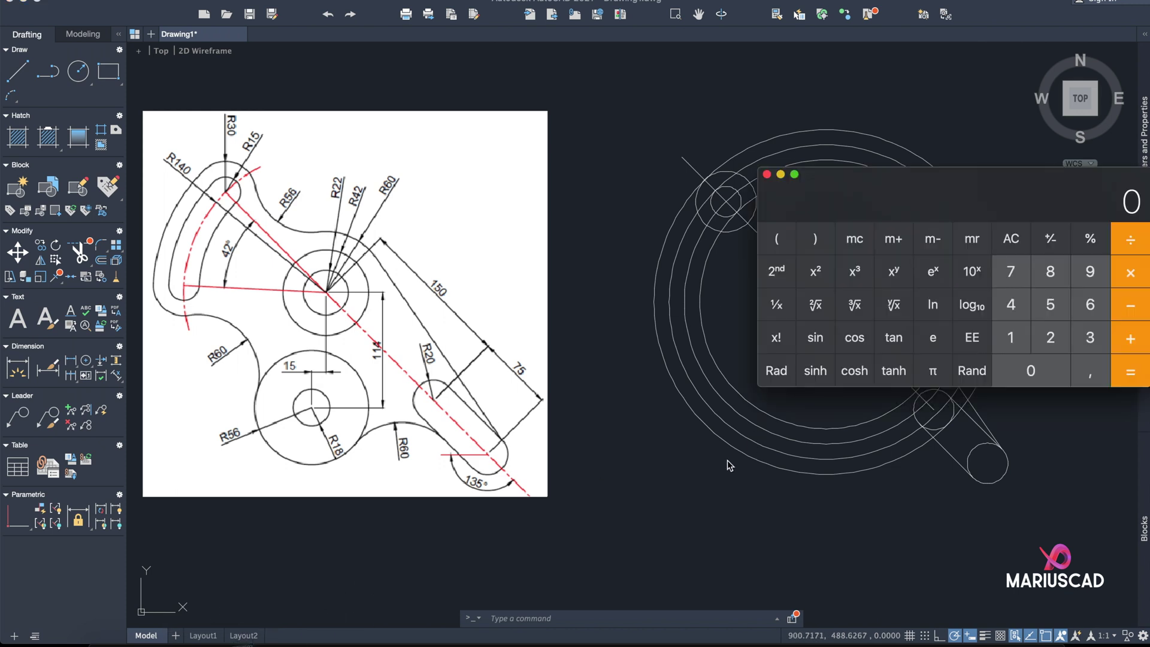
type("135")
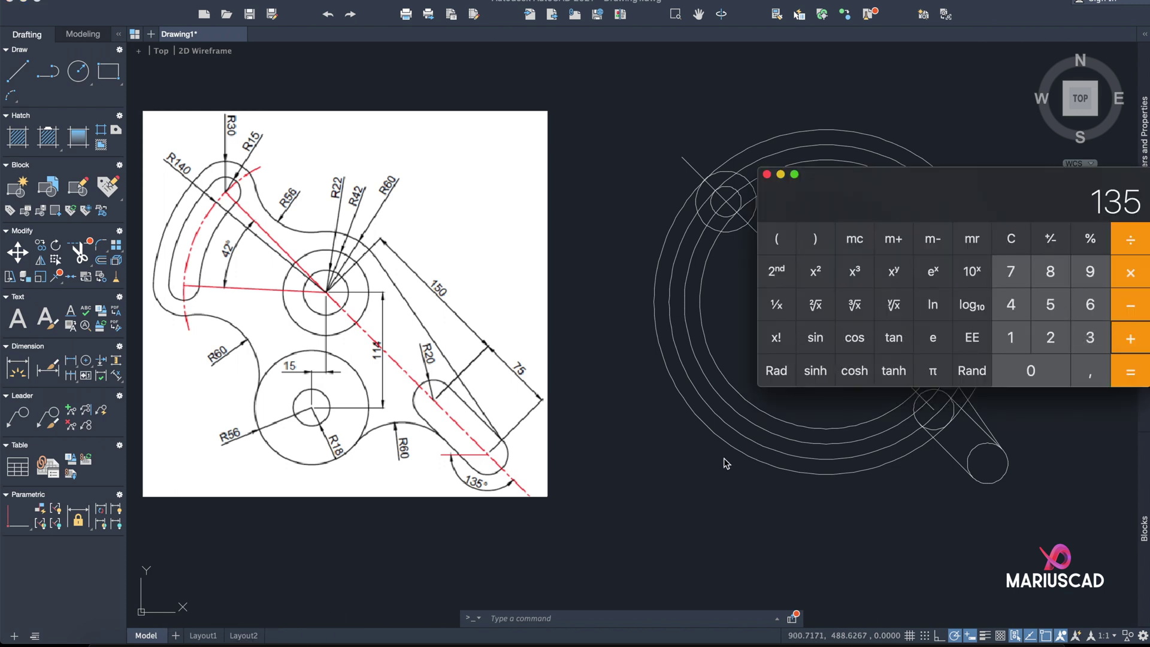
key("Return")
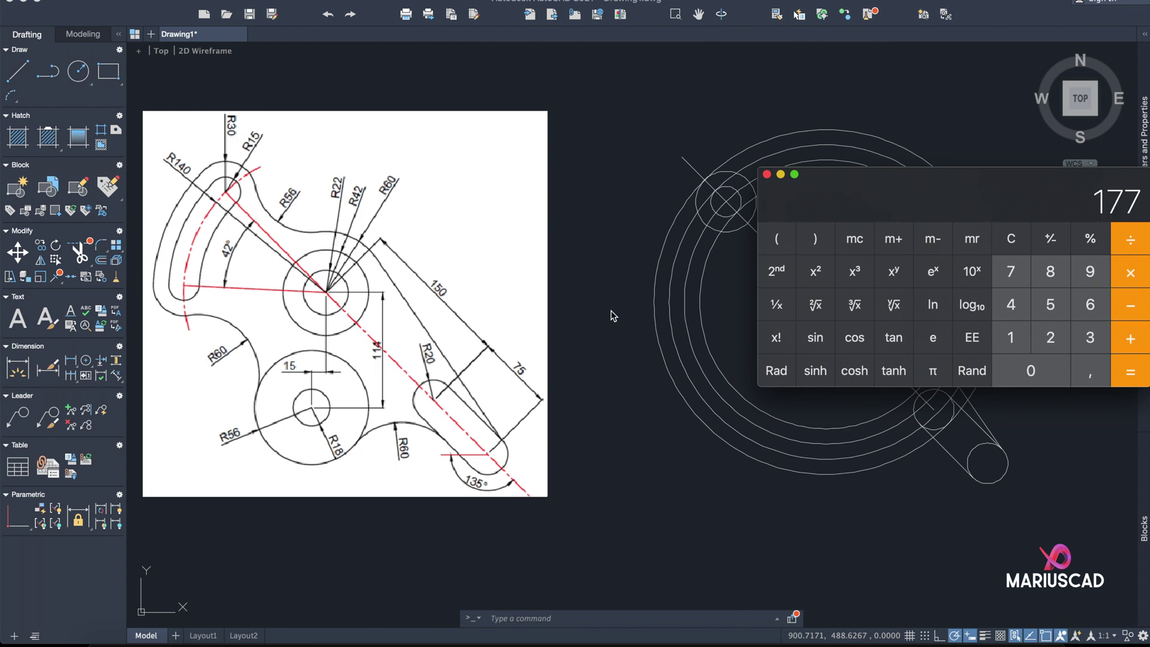
left_click(767, 174)
left_click(14, 79)
left_click(826, 302)
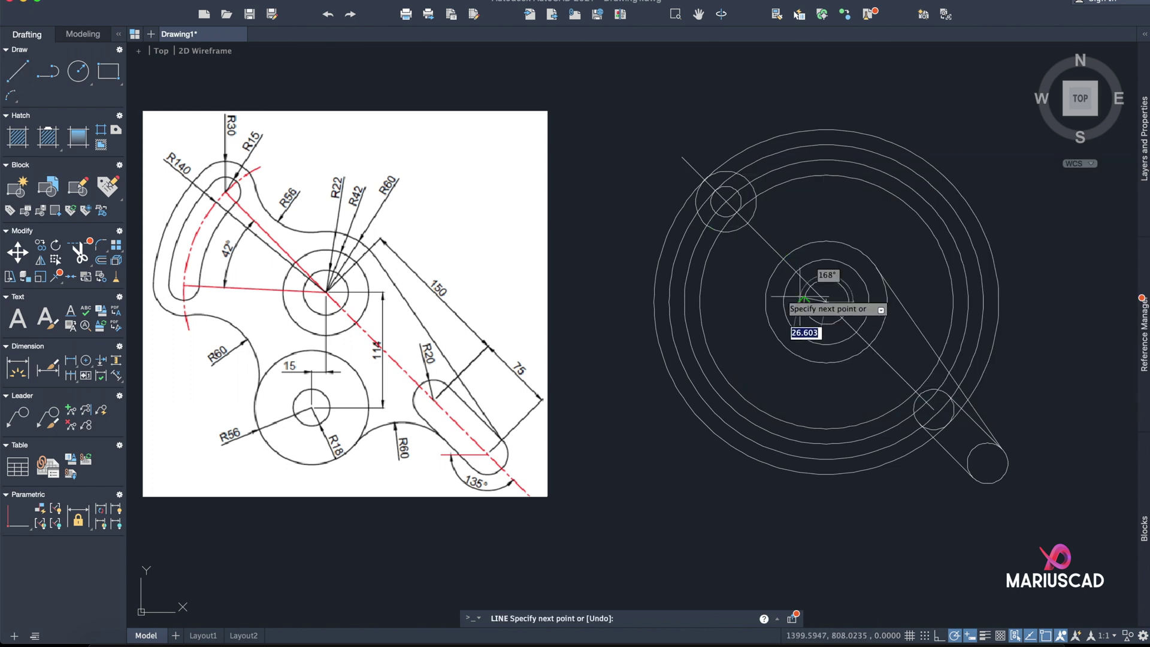
key("at")
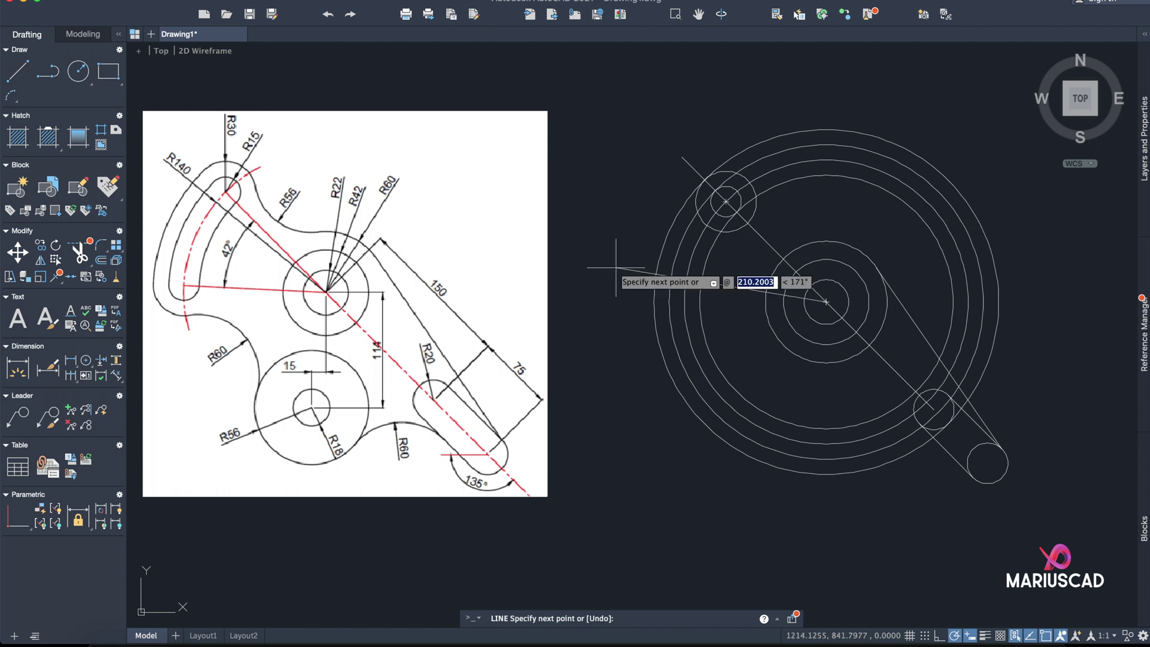
type("25")
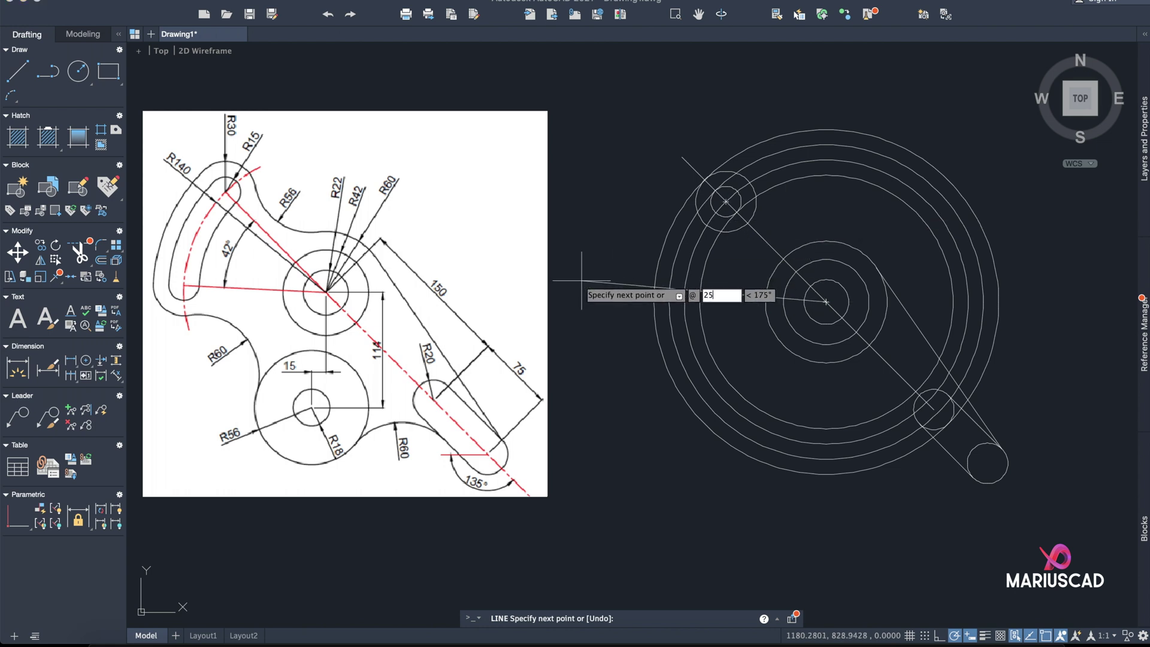
type("0")
key("Tab")
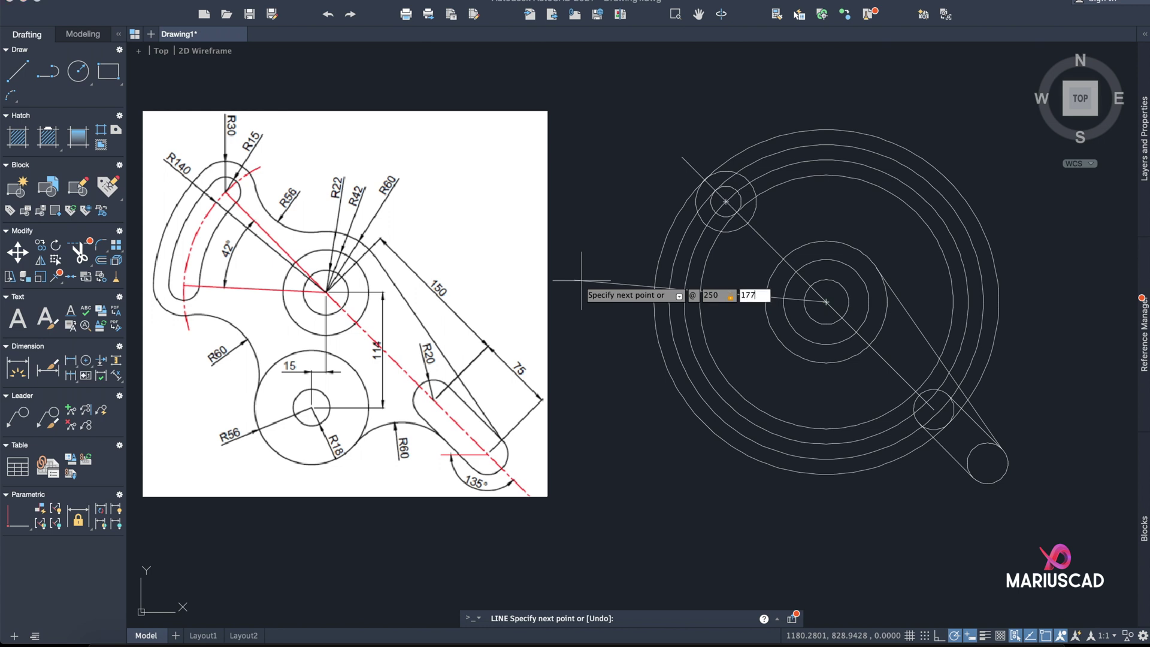
type("177")
key("Return")
key("Return")
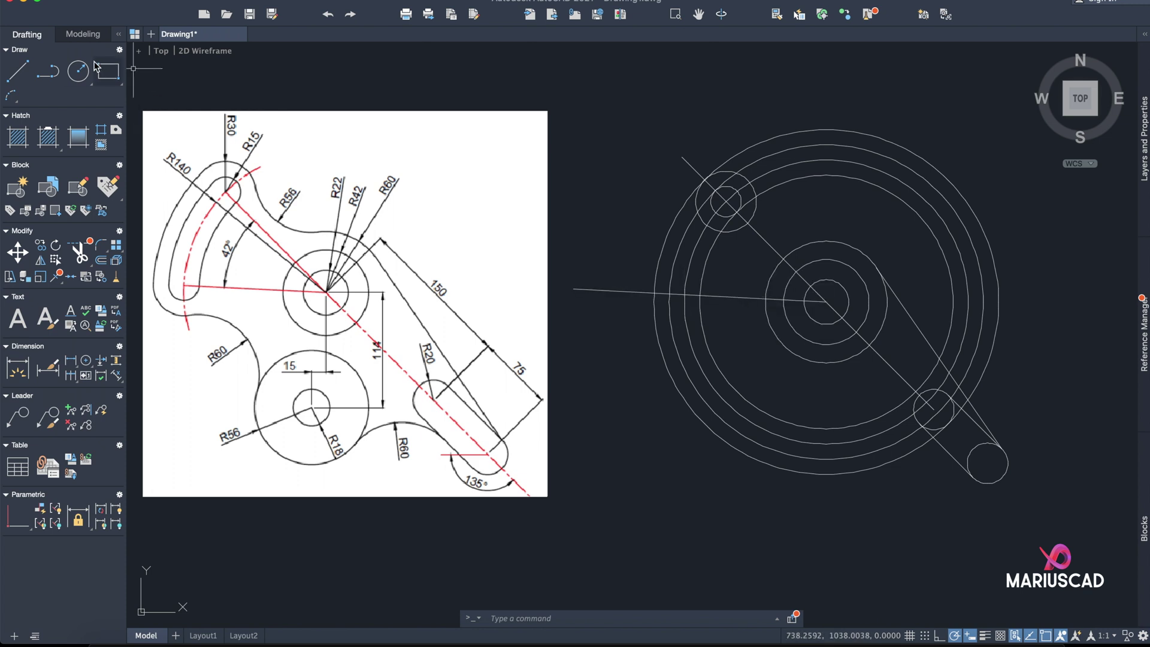
Step: Draw a small circle where the 177° line meets the ring, plus a concentric R30 circle
left_click(78, 71)
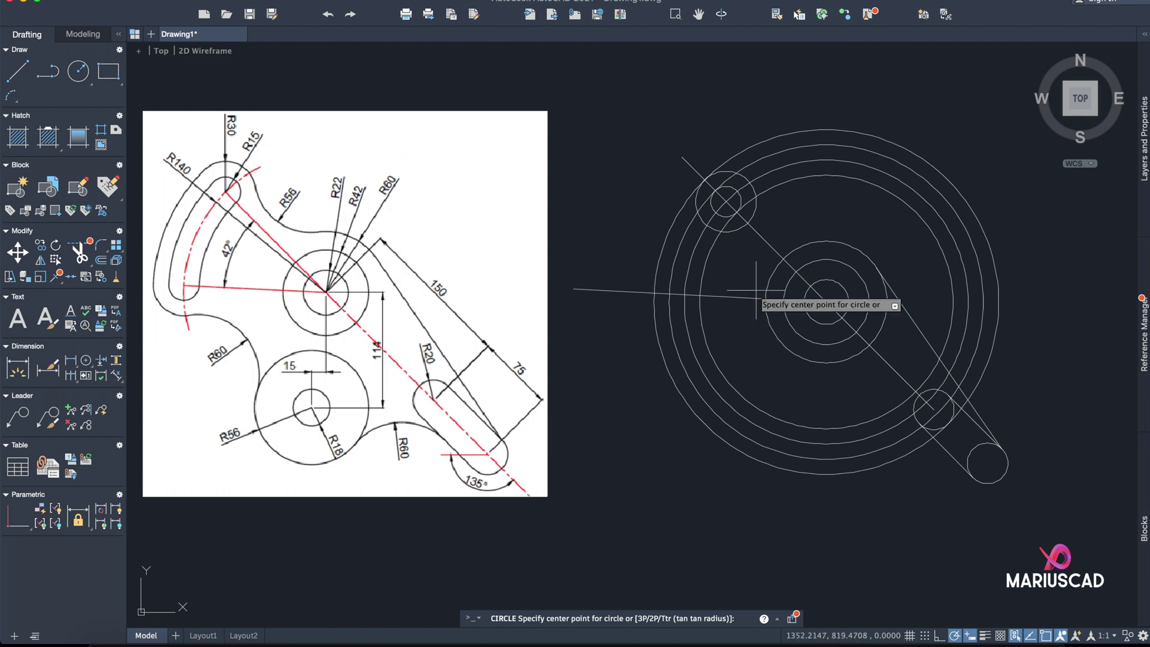
left_click(684, 295)
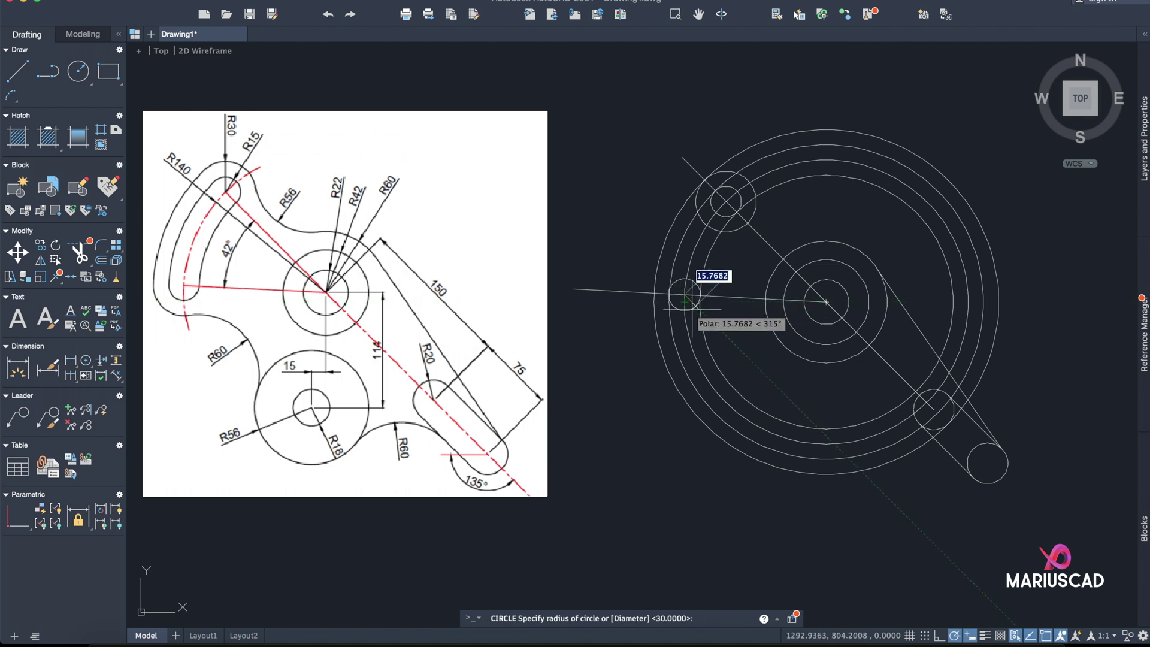
left_click(692, 310)
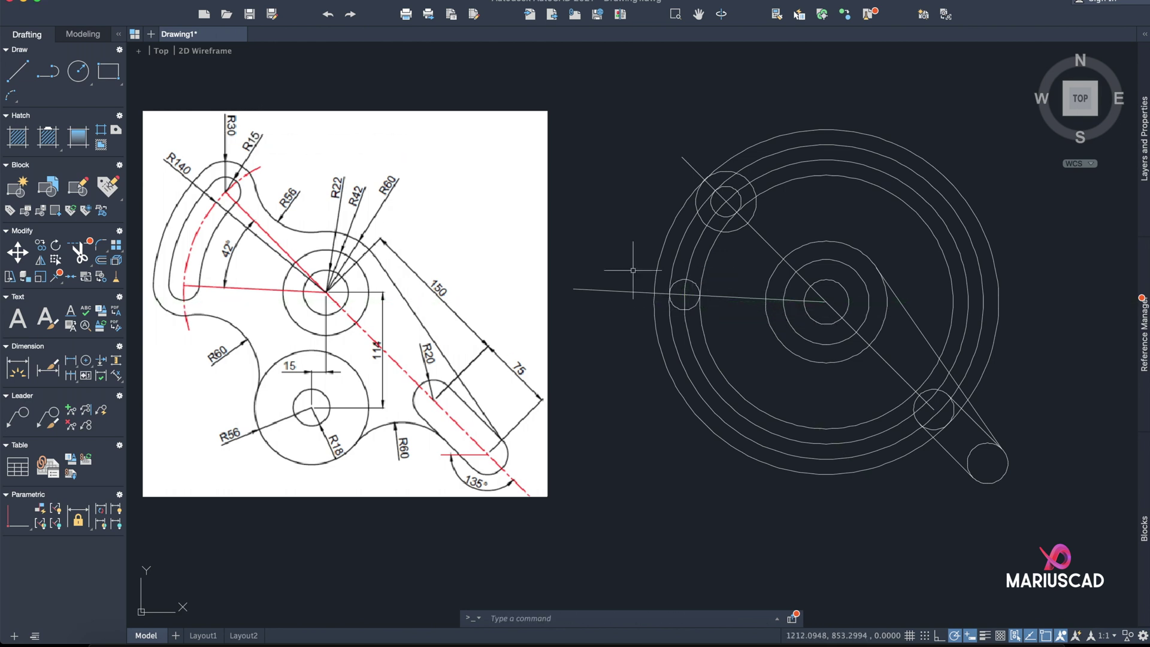
left_click(84, 71)
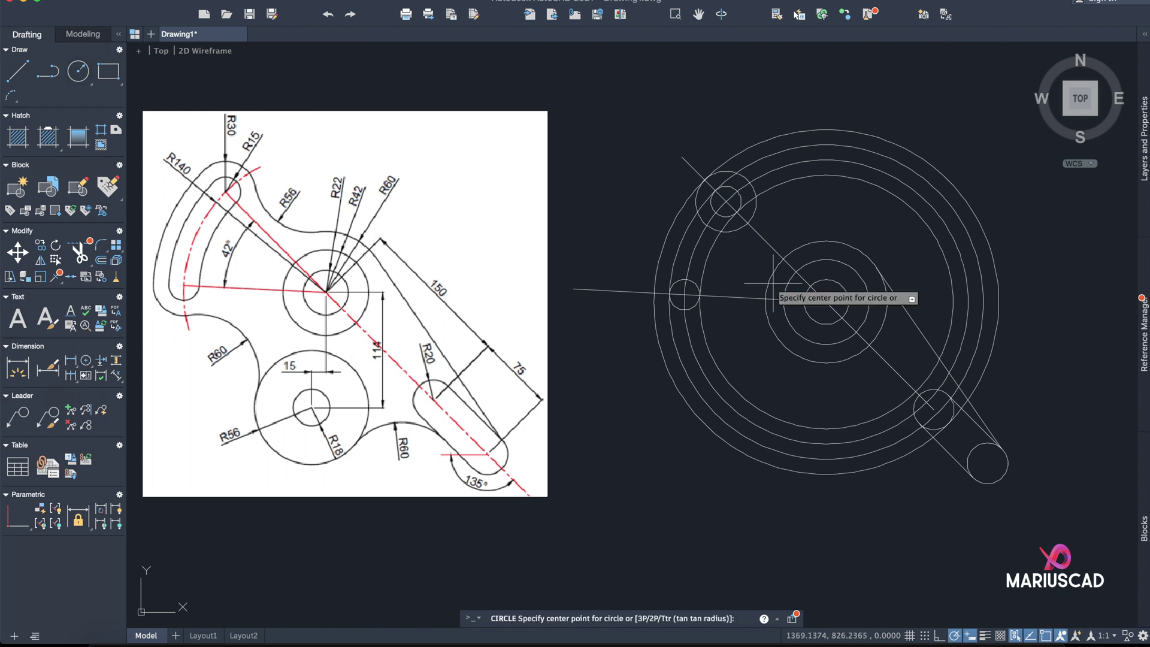
left_click(685, 295)
type("30")
key("Return")
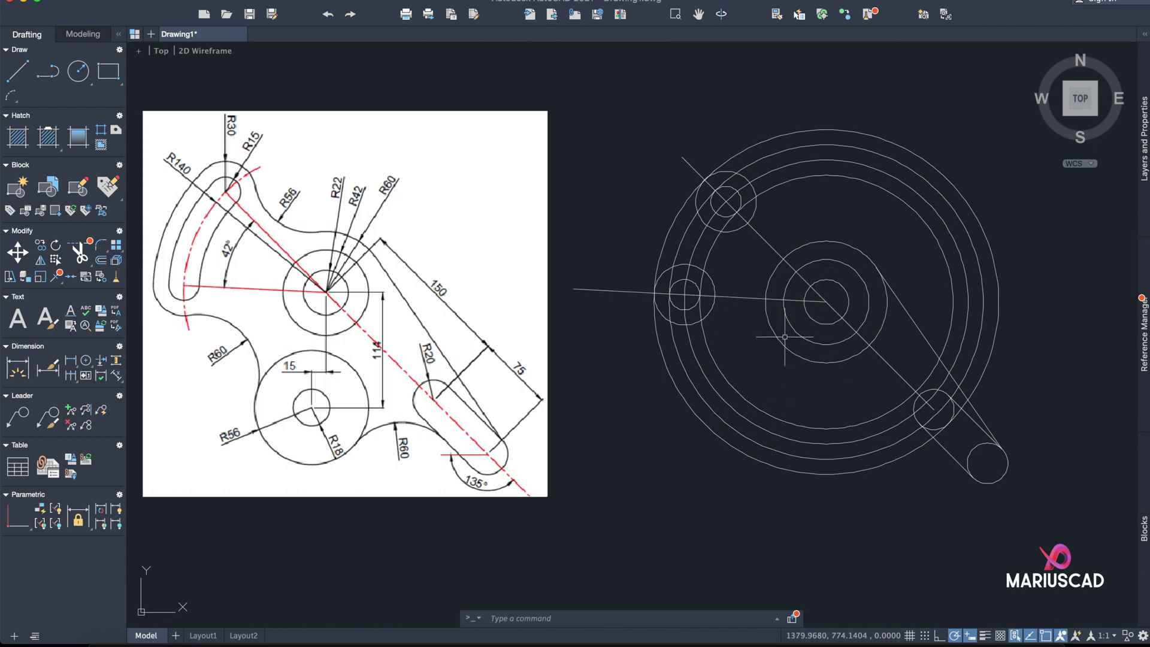
Step: Delete the horizontal and two diagonal construction lines through the hub centre
left_click(738, 299)
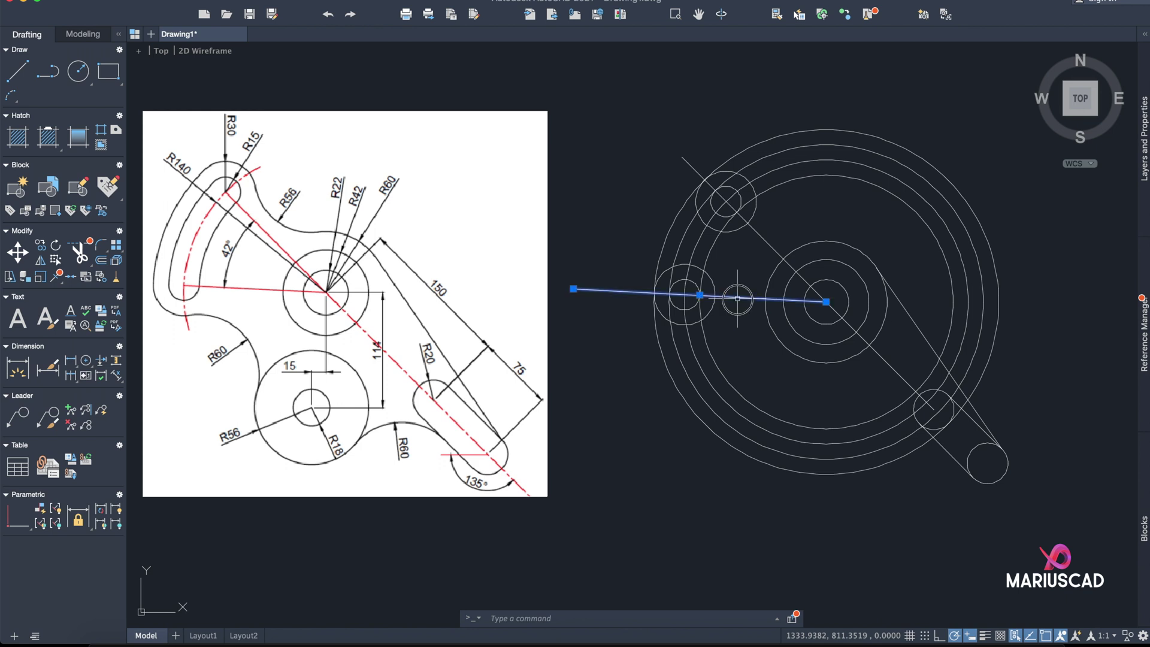
left_click(765, 243)
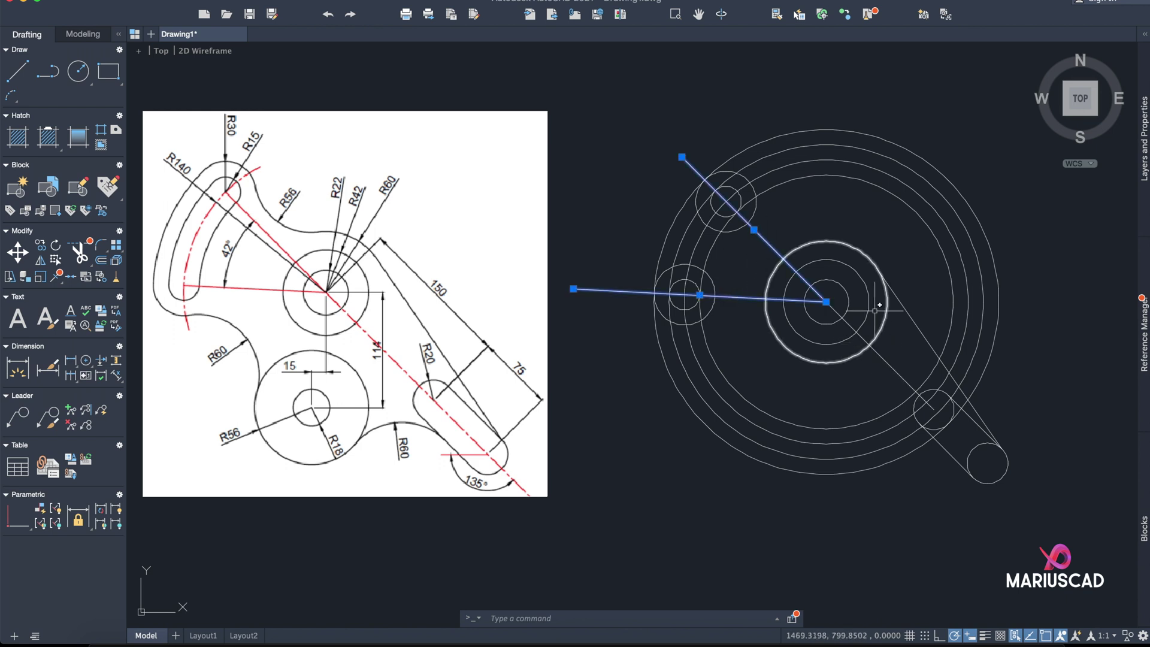
left_click(888, 363)
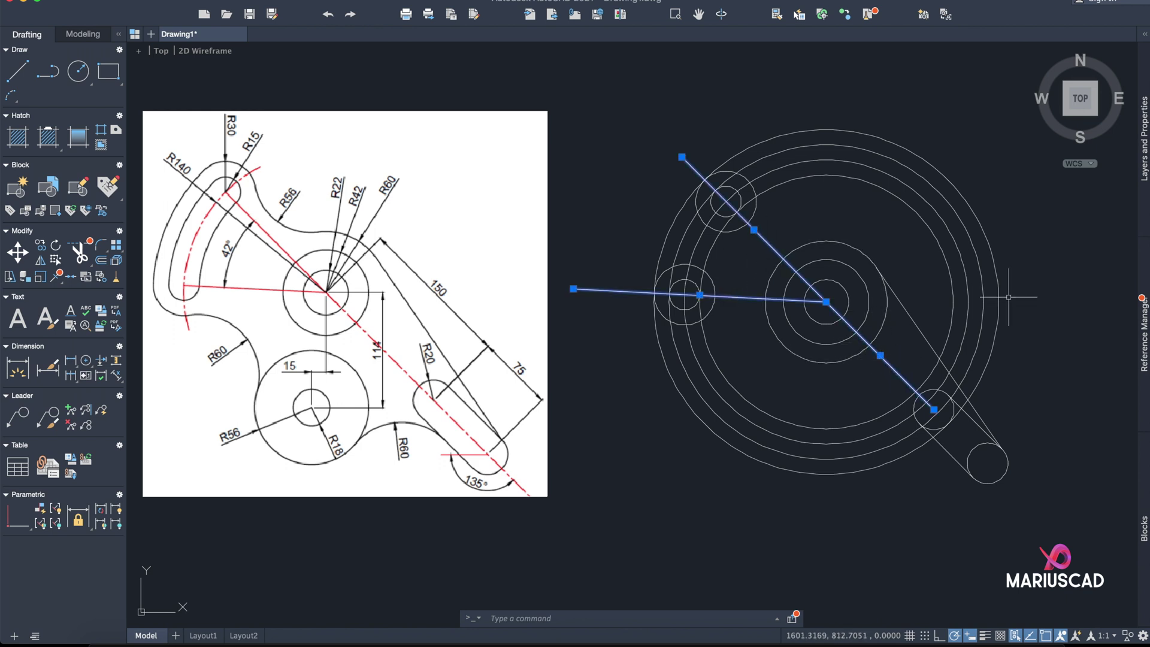
key("Delete")
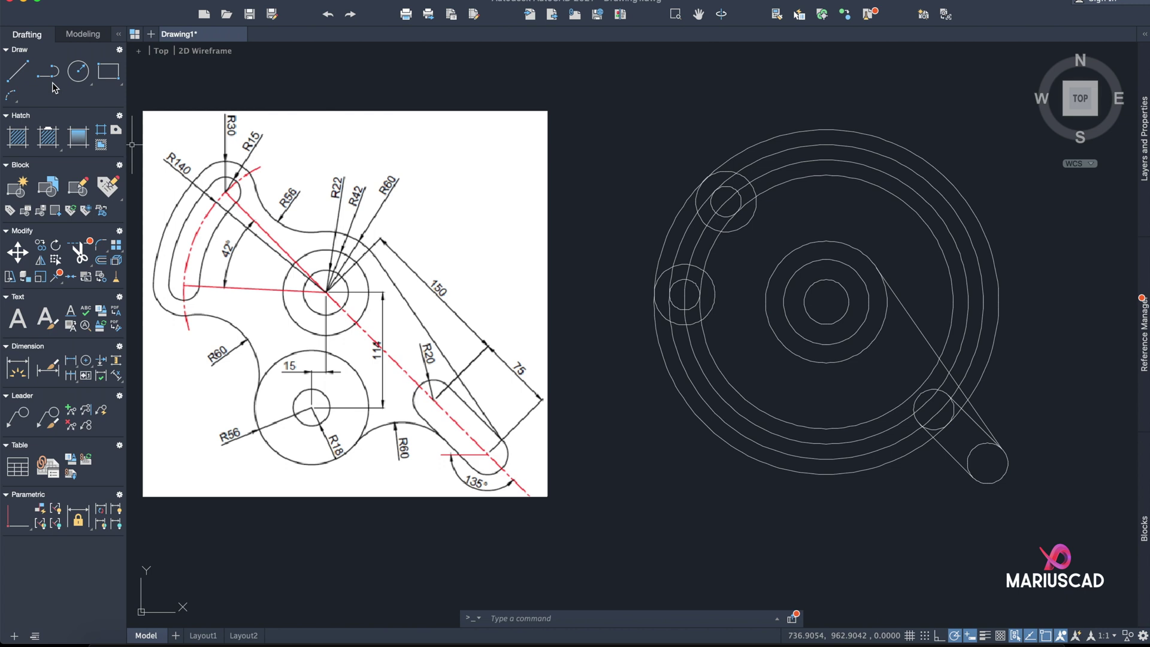
Step: Draw an 11-unit vertical line down from the hub centre
left_click(13, 71)
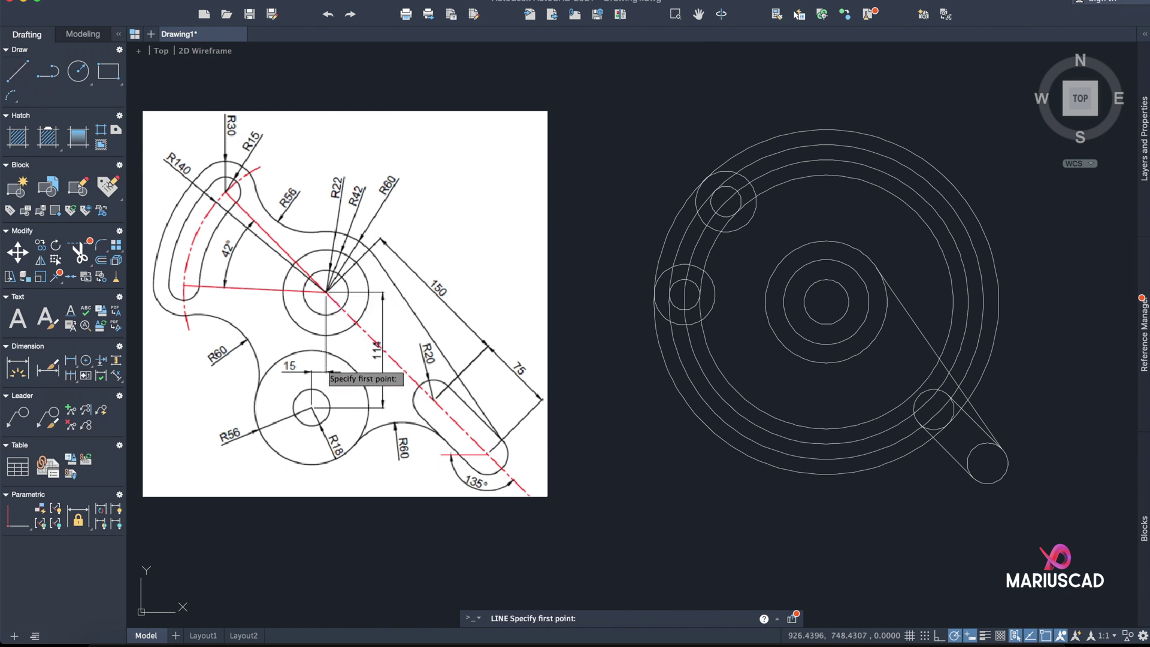
scroll(359, 359, "up", 2)
scroll(359, 359, "down", 2)
scroll(358, 353, "up", 3)
scroll(358, 353, "down", 3)
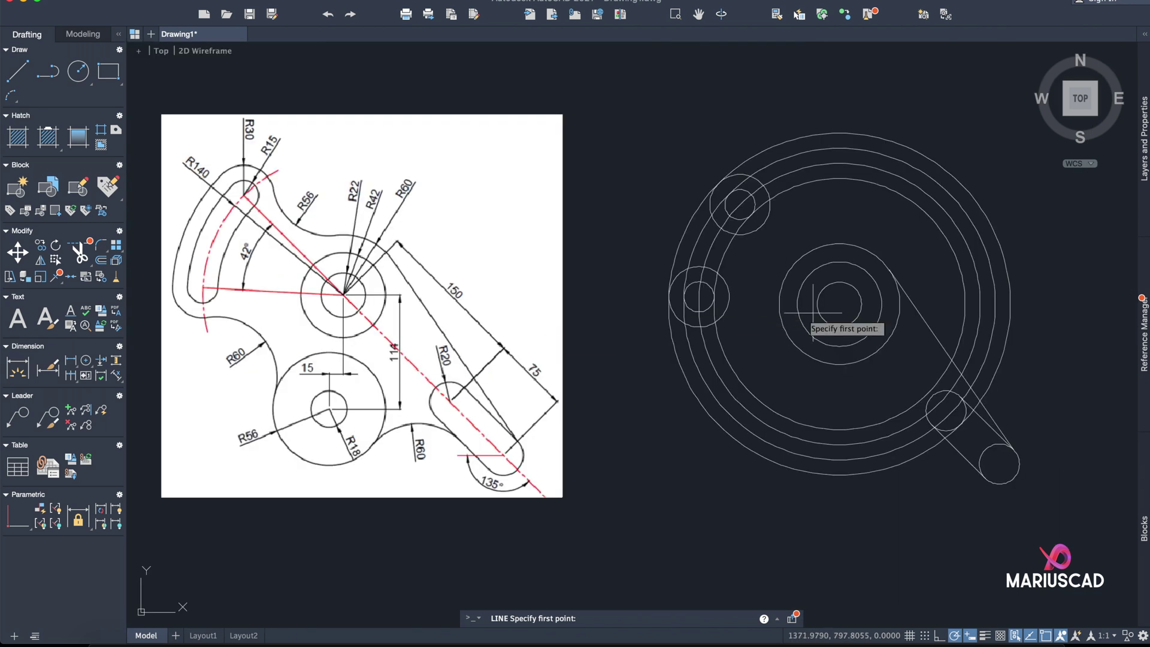
left_click(840, 303)
type("11")
key("Return")
key("Return")
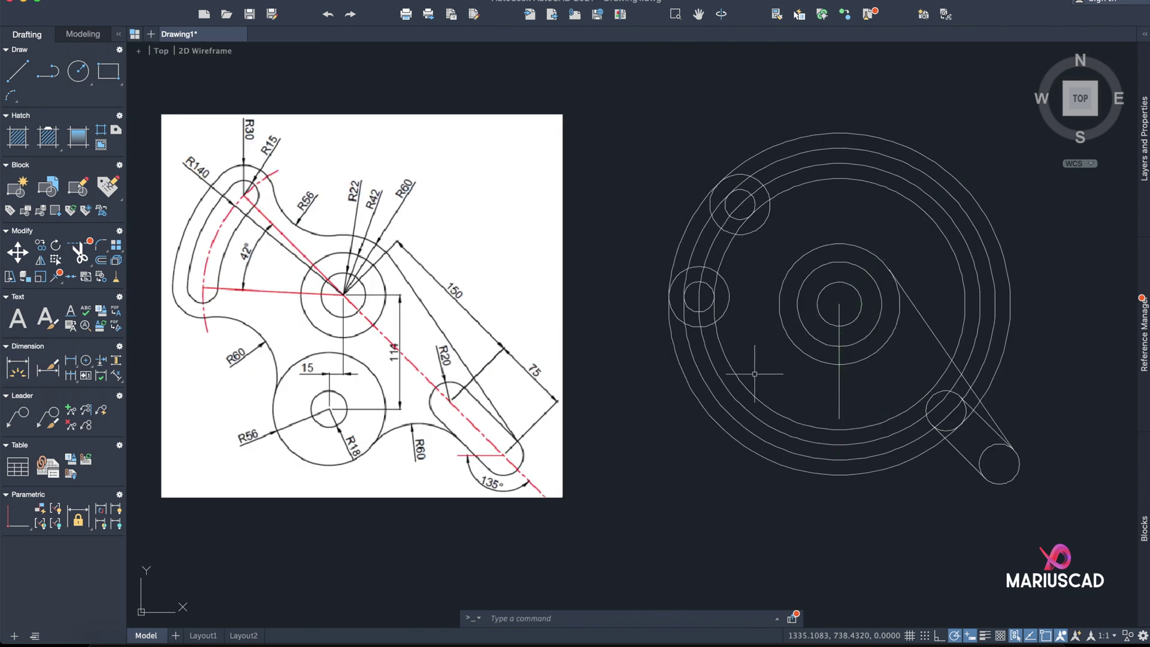
Step: Draw a 15-unit horizontal line left from the vertical line's lower end
left_click(17, 71)
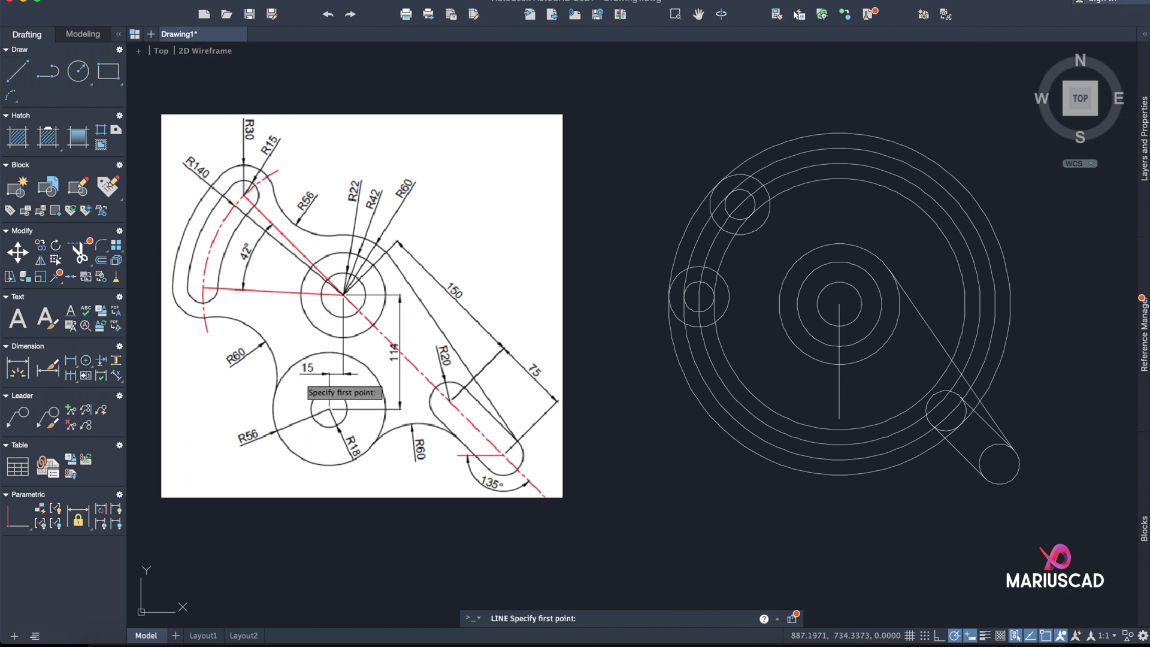
left_click(839, 418)
type("15")
key("Return")
key("Return")
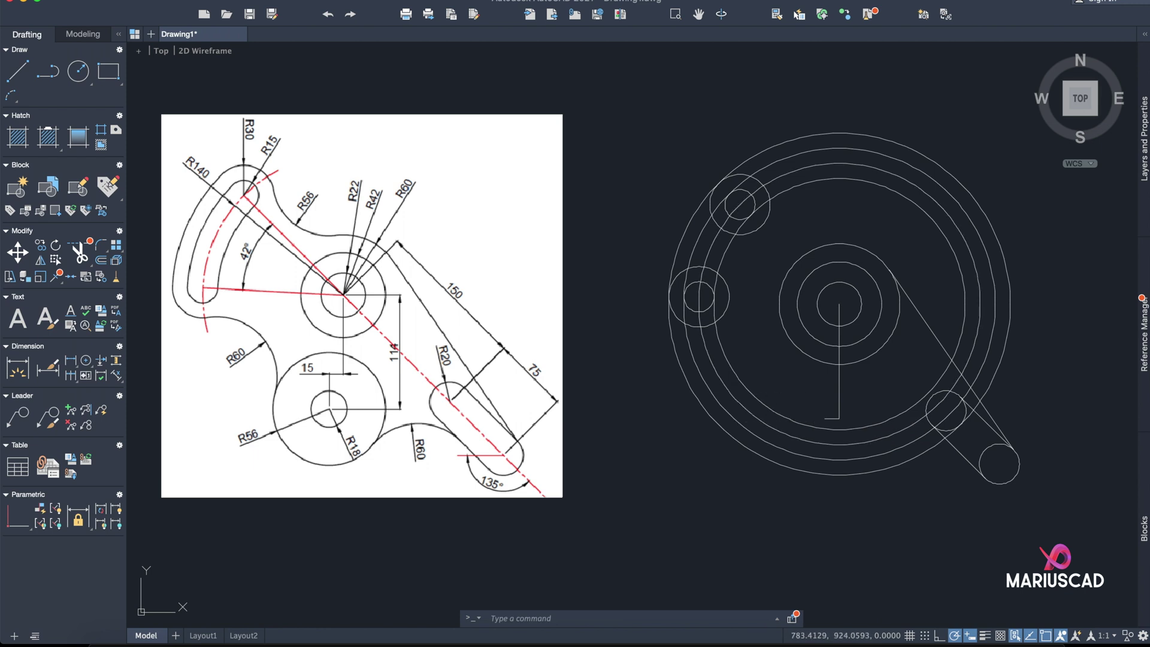
left_click(83, 70)
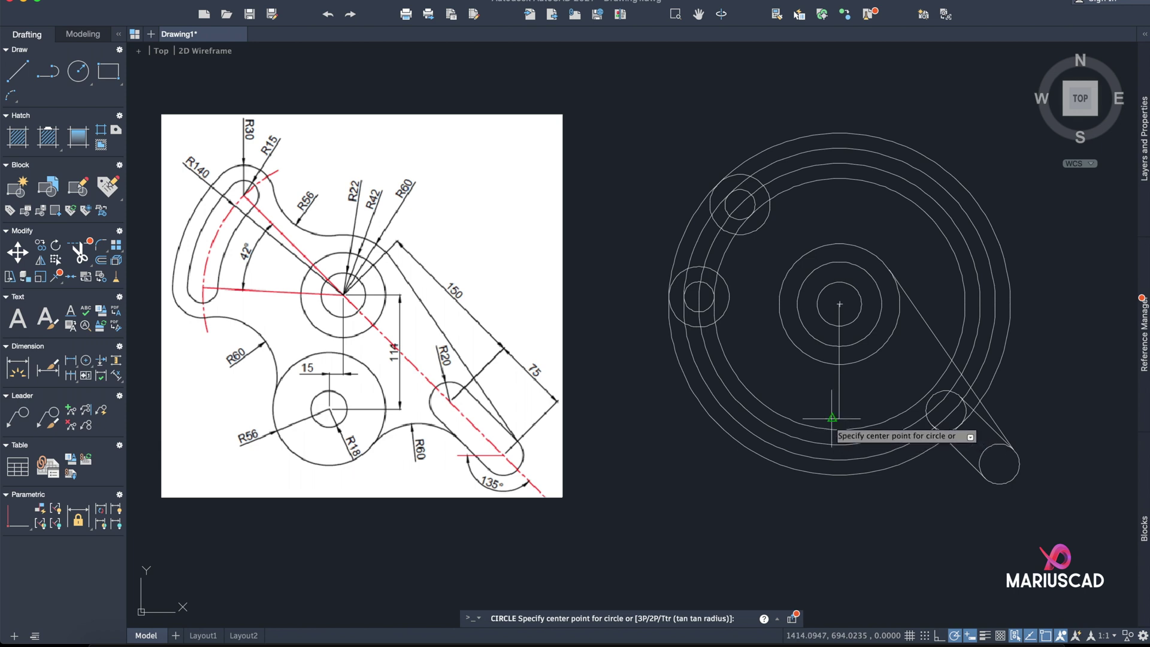
scroll(824, 419, "up", 4)
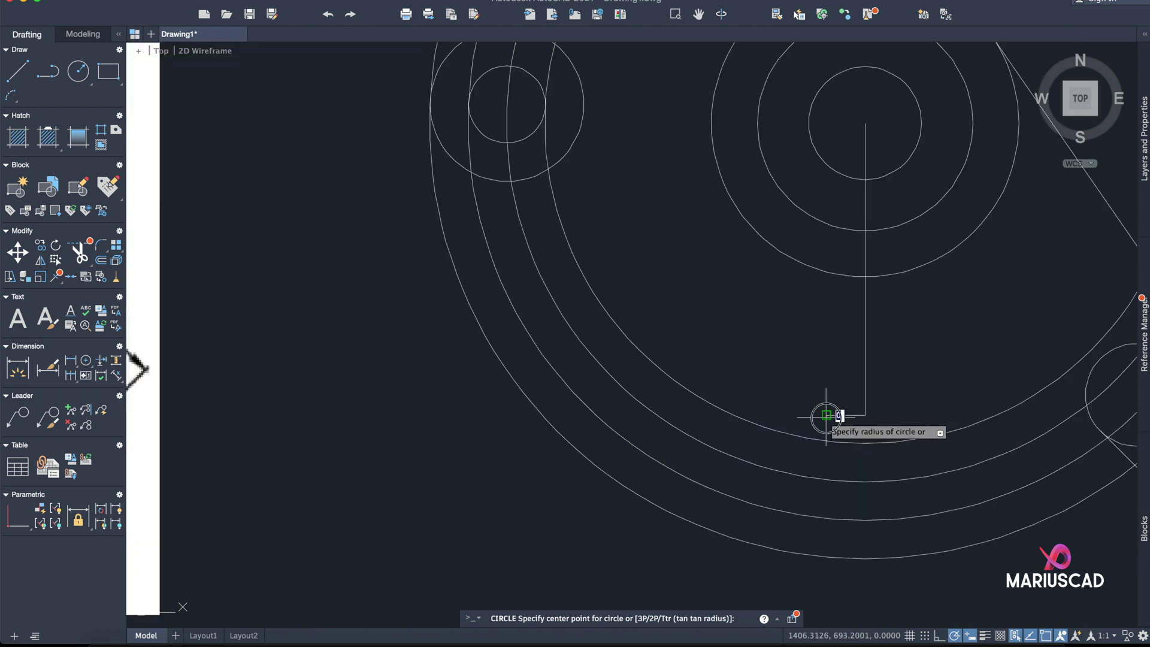
Step: Draw an R18 circle at the line endpoint and a concentric circle tangent to the hub circle
left_click(827, 415)
type("18")
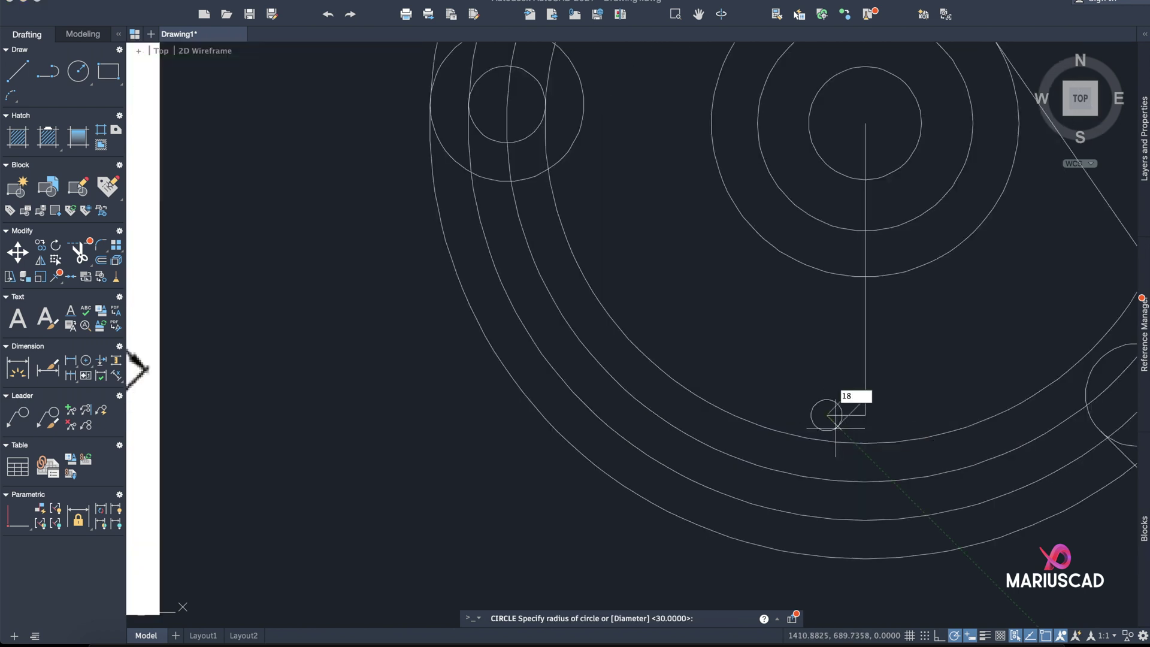
key("Return")
scroll(832, 419, "down", 5)
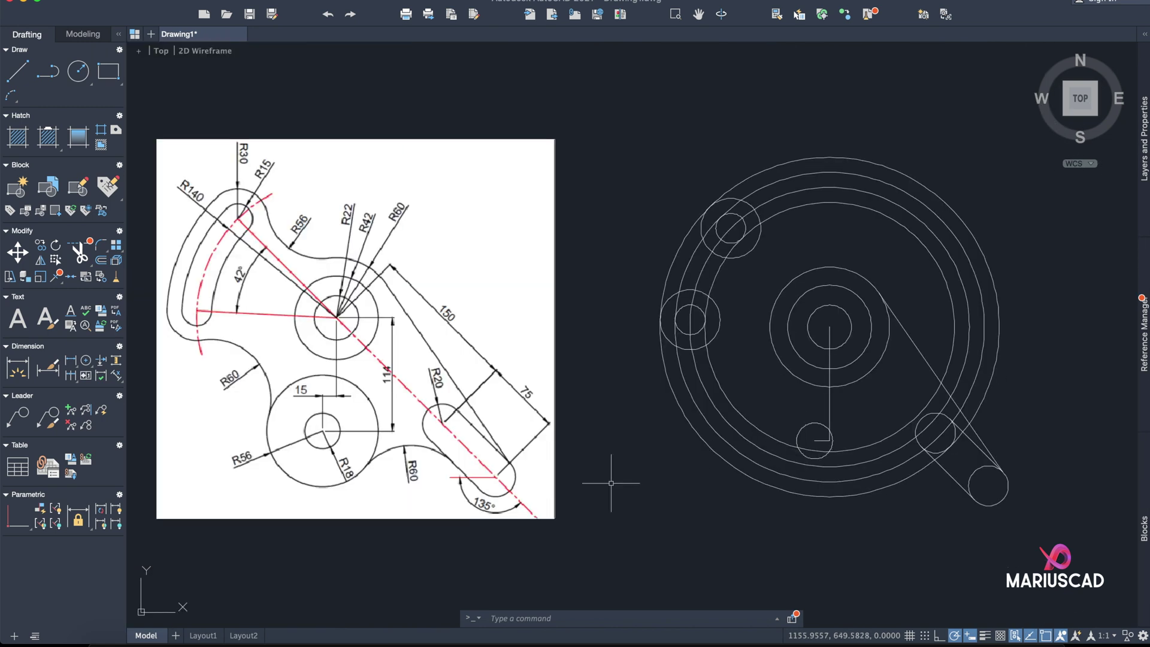
left_click(68, 84)
left_click(816, 443)
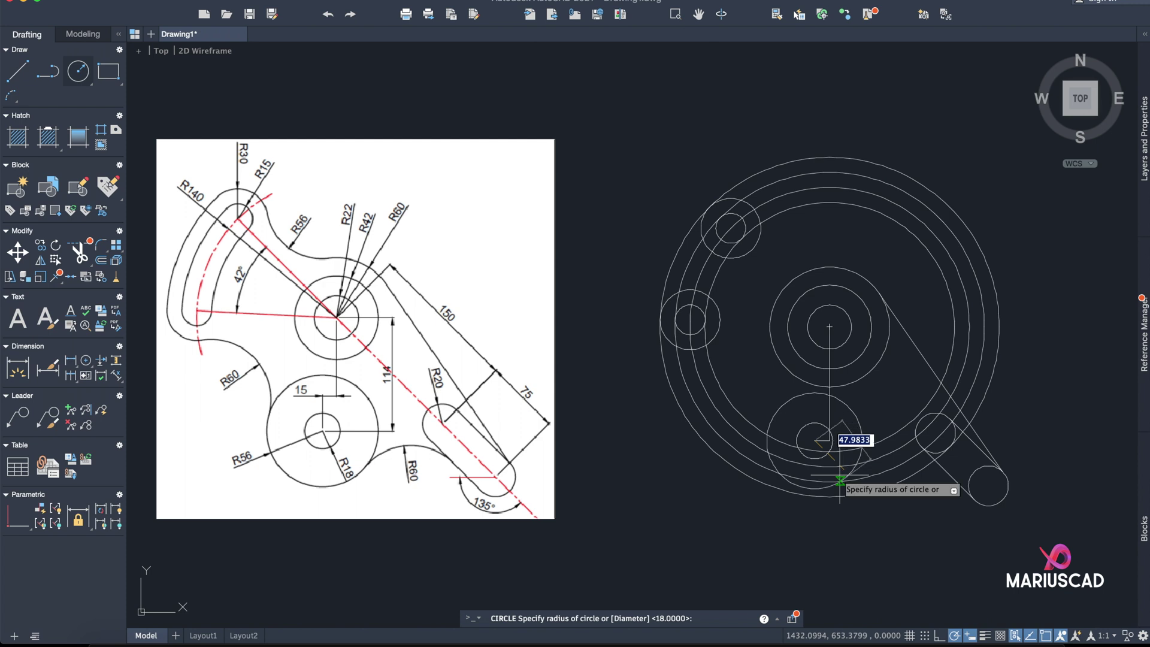
left_click(840, 475)
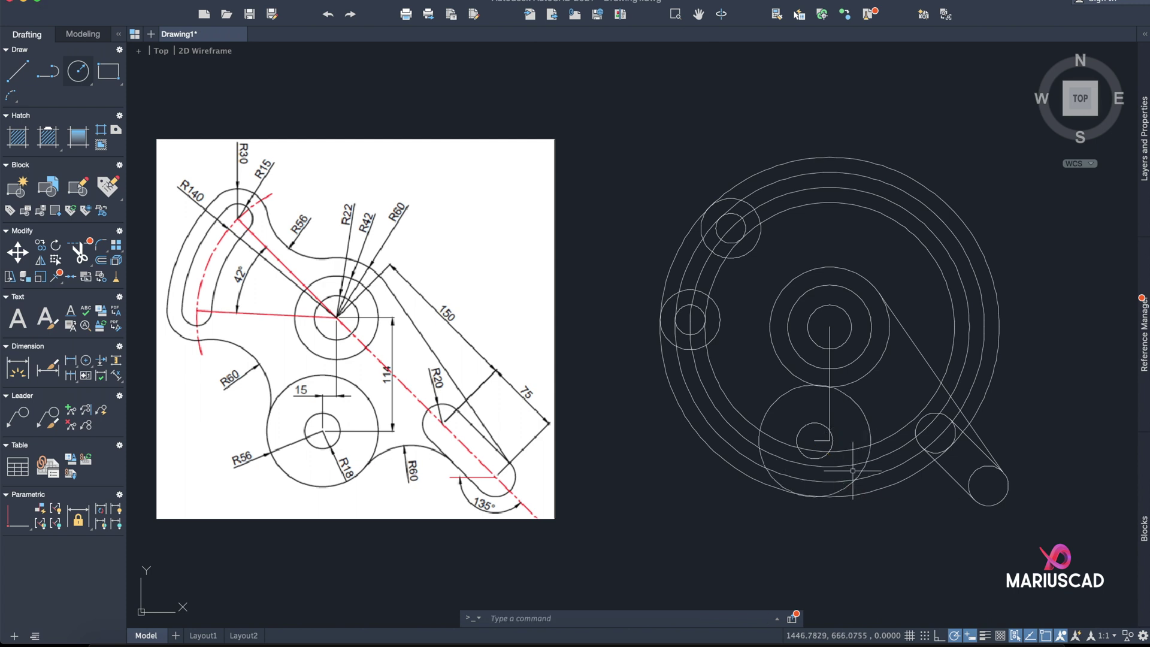
Step: Delete the vertical and 15-unit horizontal guide lines
left_click(824, 441)
left_click(831, 401)
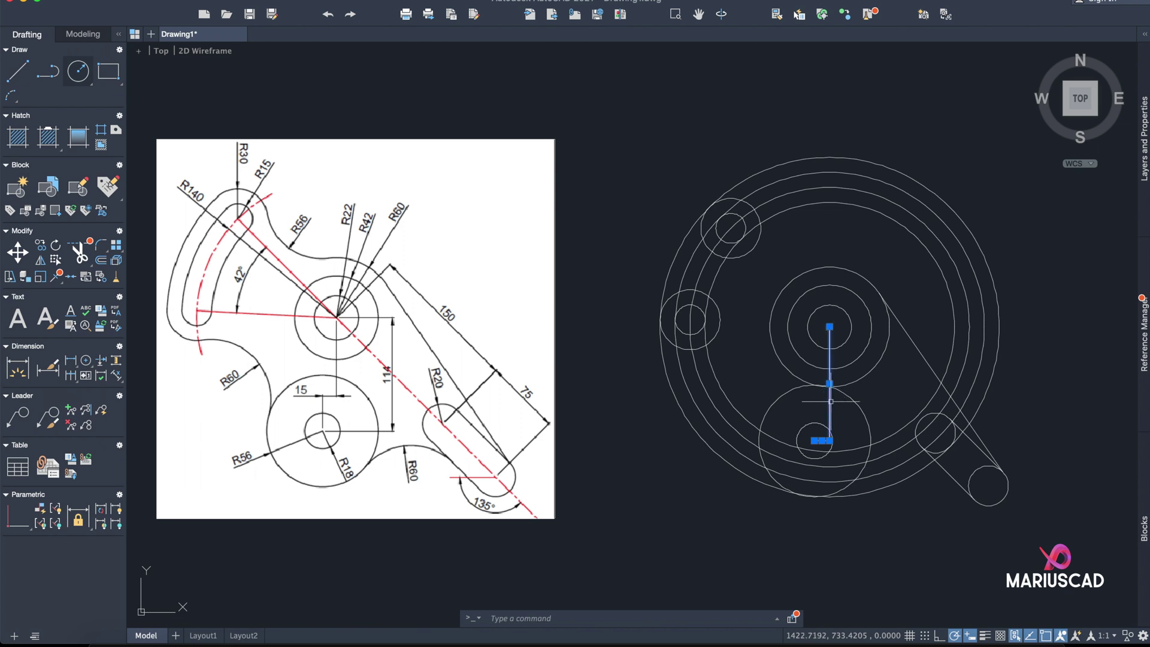
key("Delete")
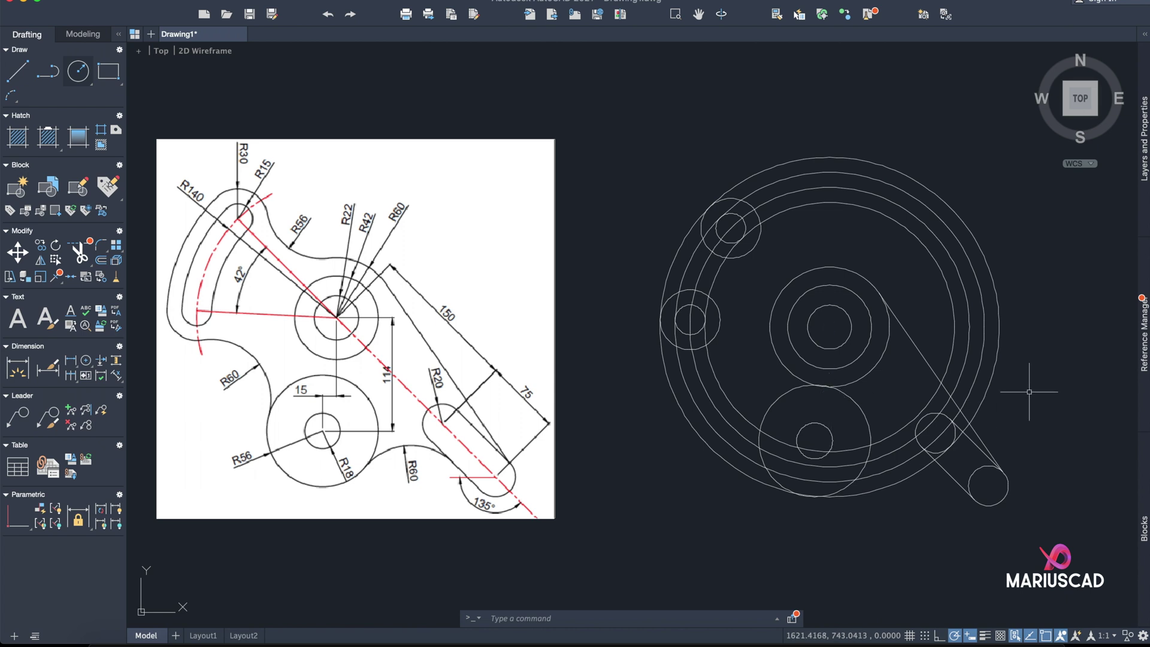
type("trim")
key("Return")
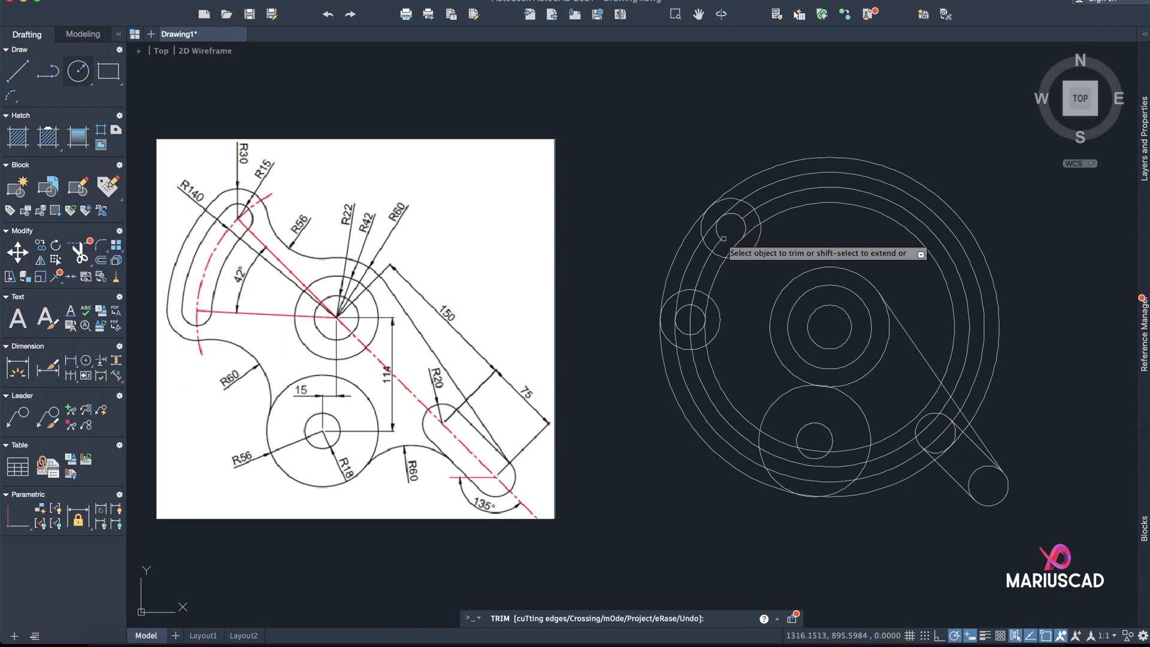
Step: Trim the inner-ring arc and small top-left circle to round off the upper slot end
left_click(719, 243)
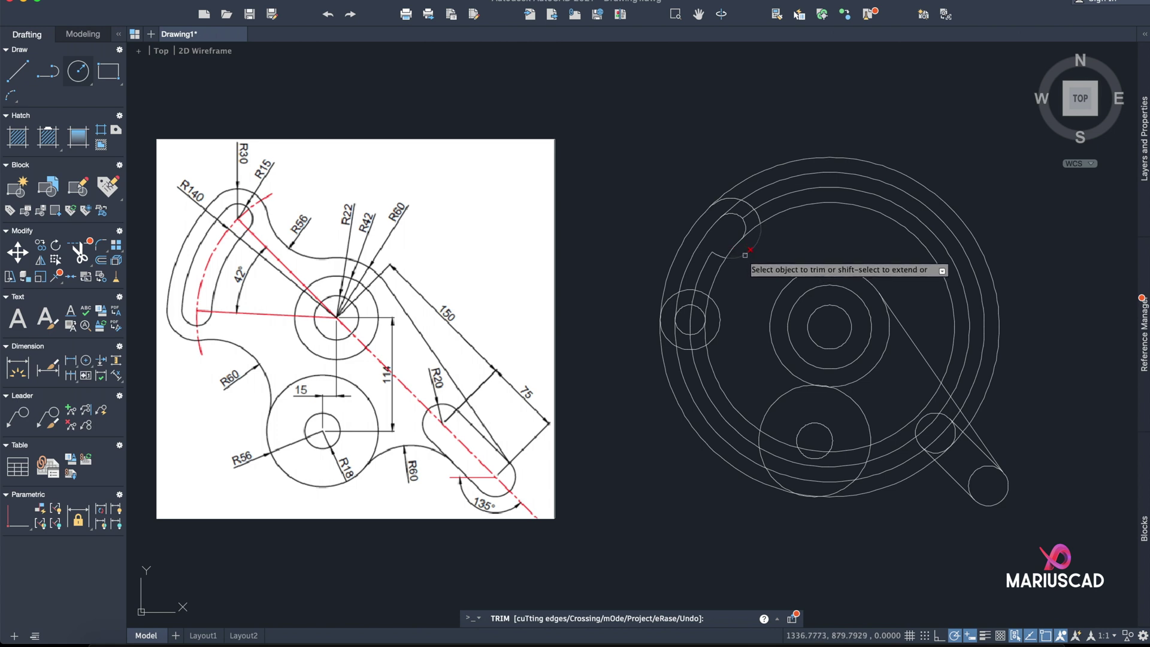
left_click(705, 264)
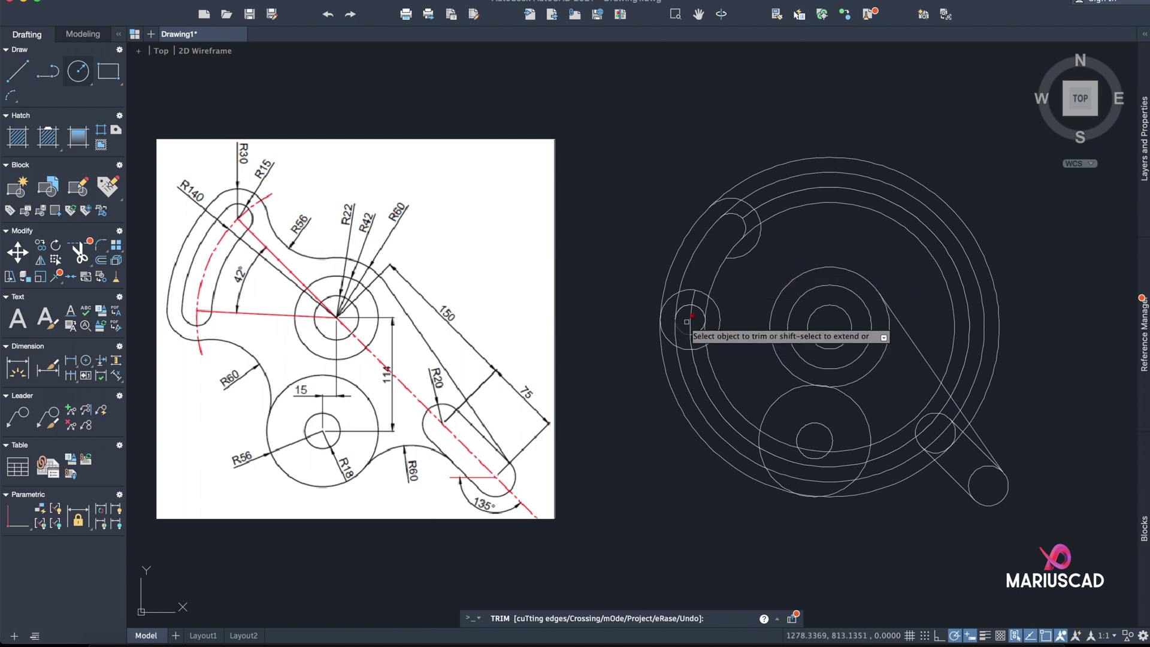
left_click(693, 292)
left_click(694, 294)
left_click(694, 306)
left_click(692, 310)
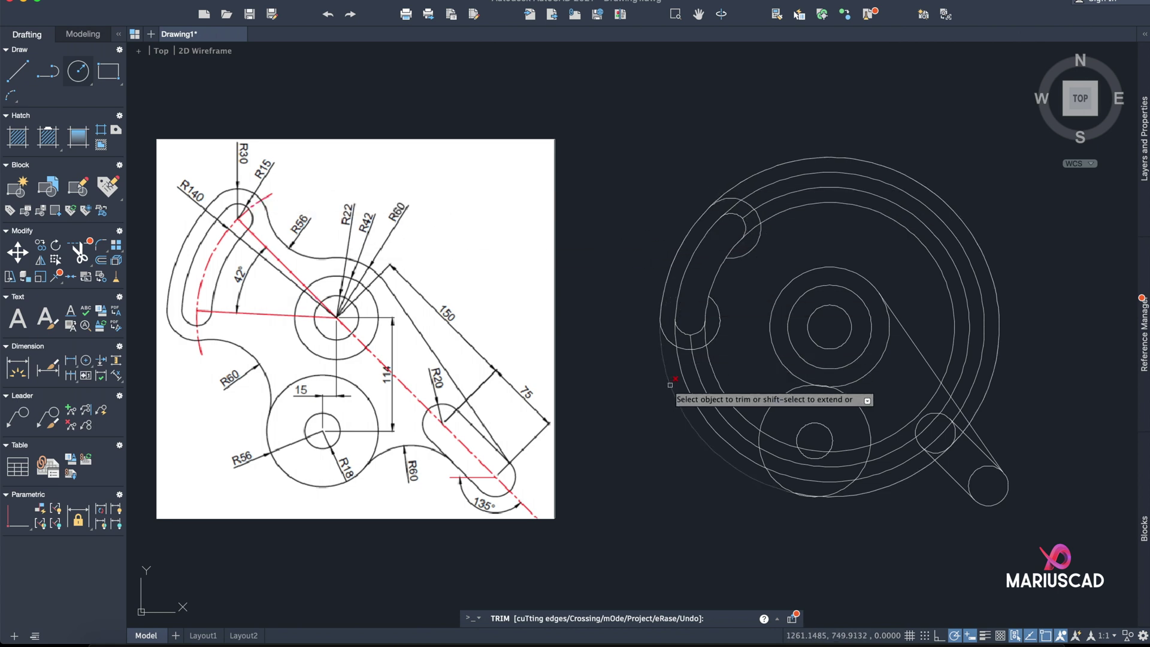
Step: Fence-trim the remaining ring arcs near the lower circle and upper-left circle to finish the slot
left_click(655, 423)
left_click(737, 361)
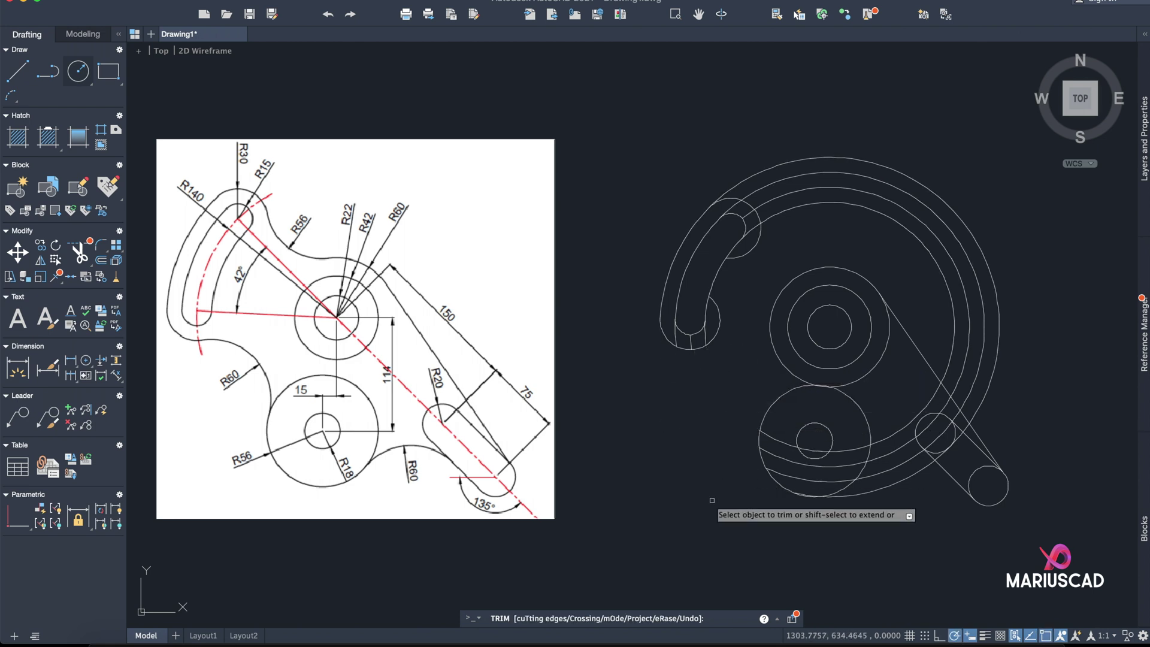
left_click(761, 432)
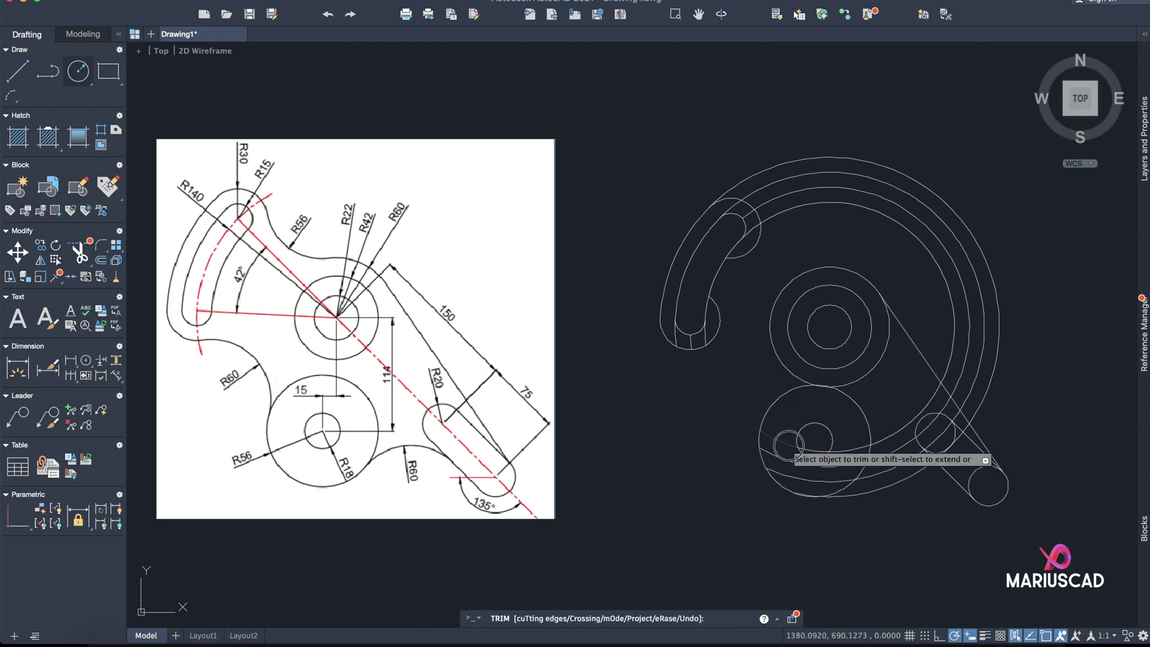
left_click(784, 476)
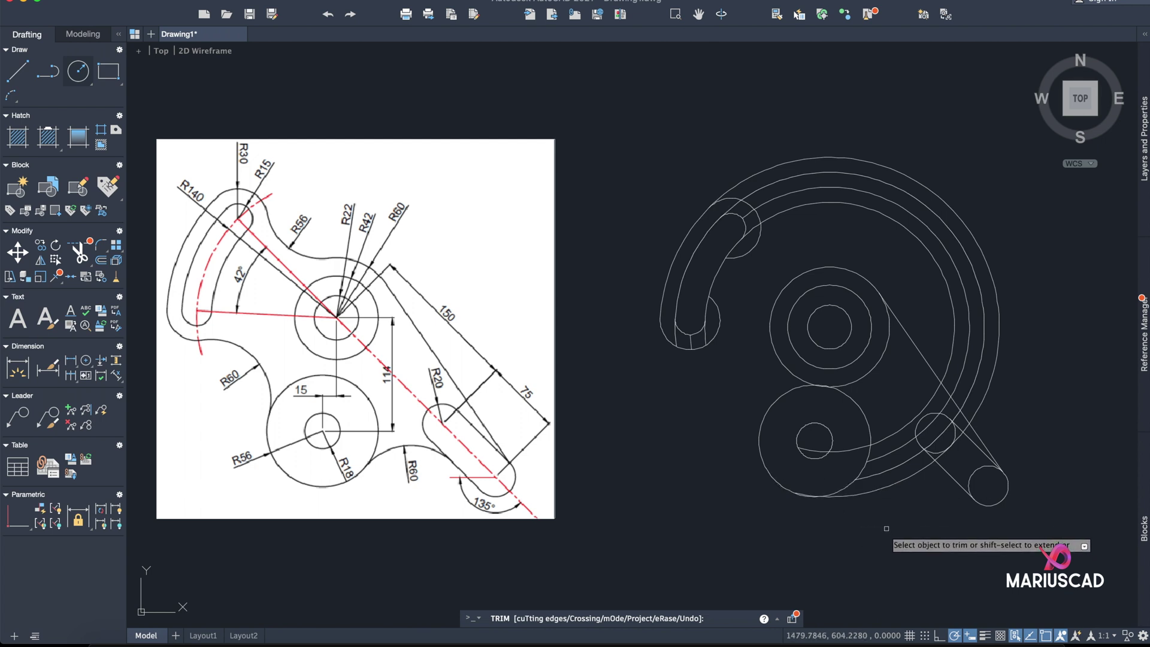
left_click(812, 449)
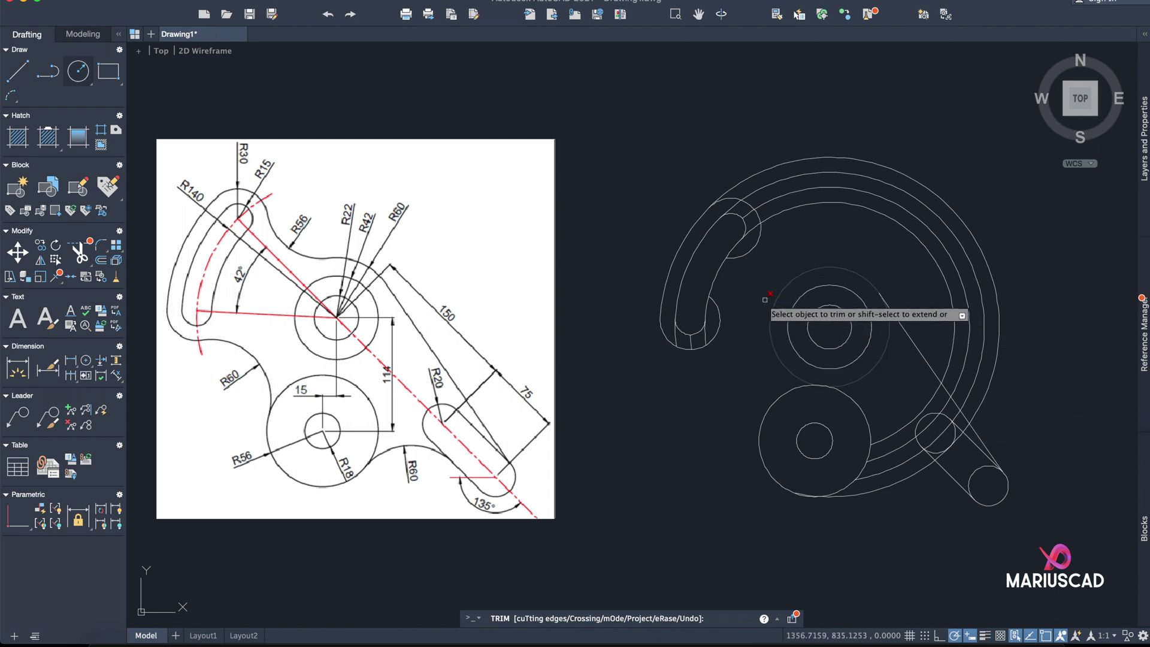
left_click(735, 226)
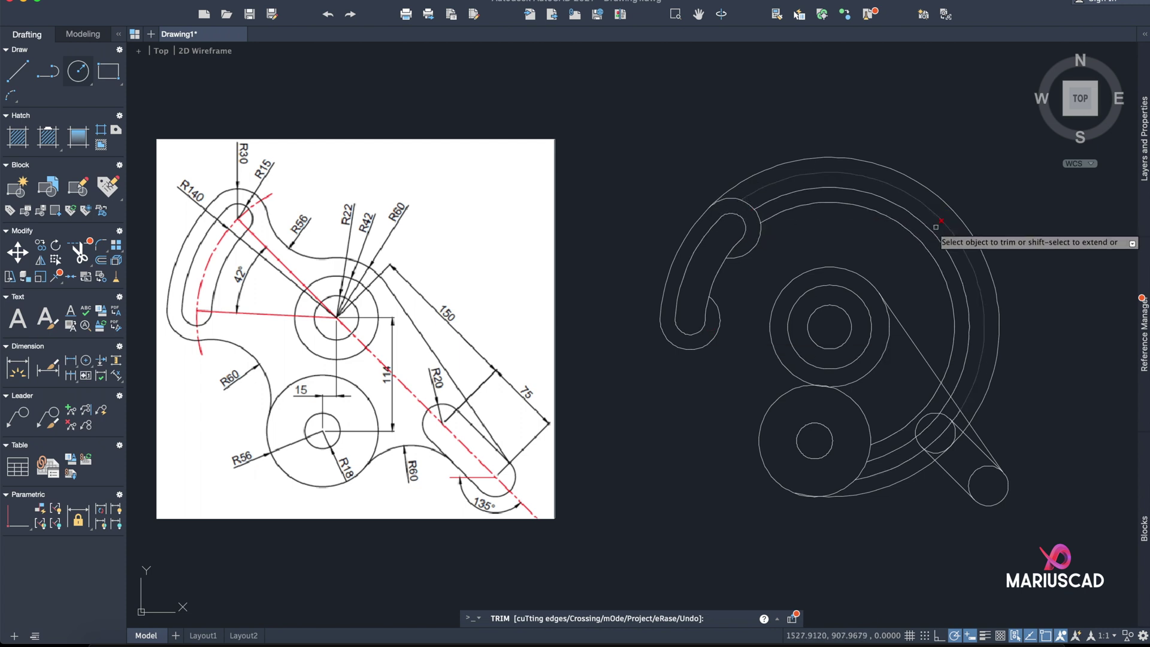
key("Escape")
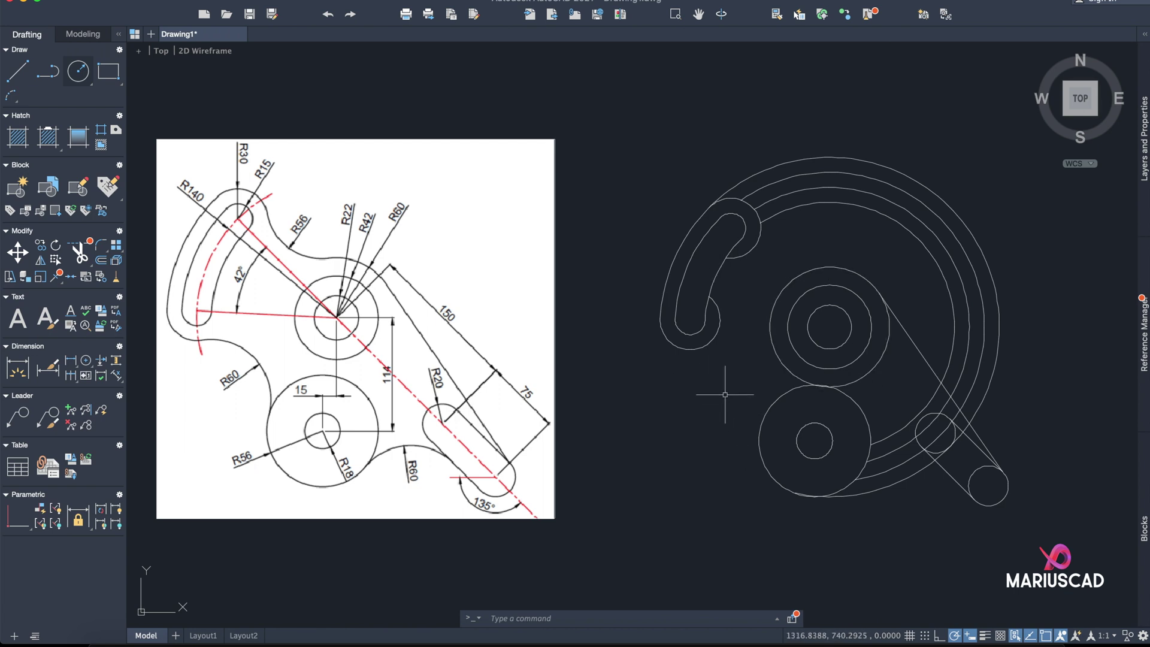
Step: Fillet the slot end into the lower boss circle with radius 60
type("fillet")
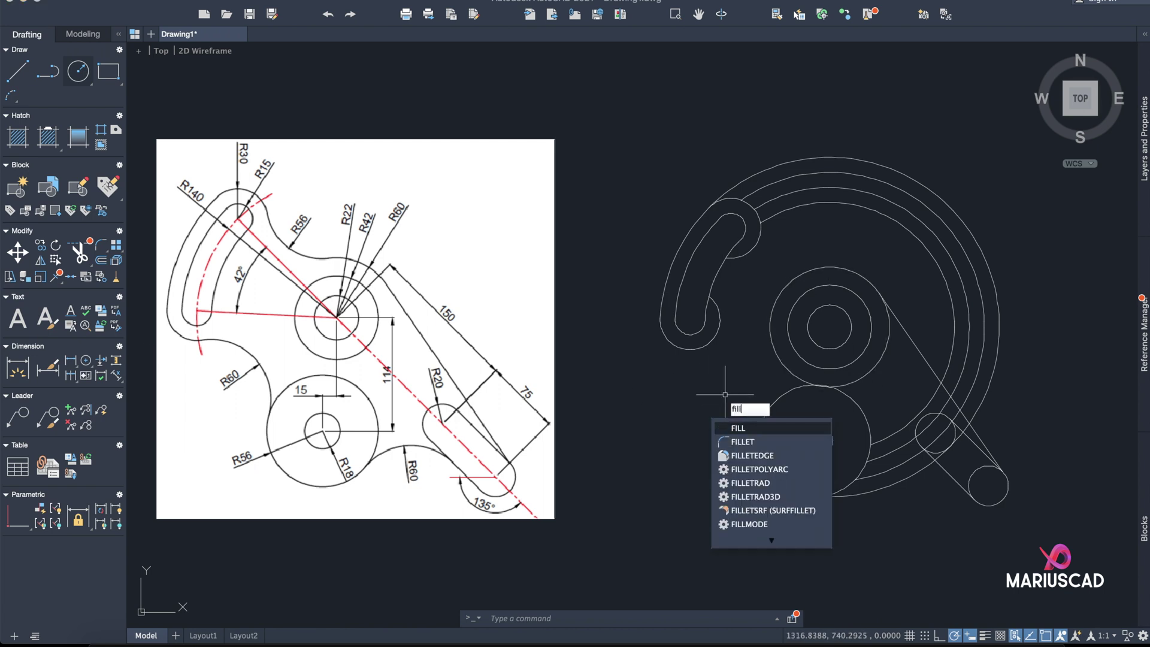
key("Return")
type("r")
key("Return")
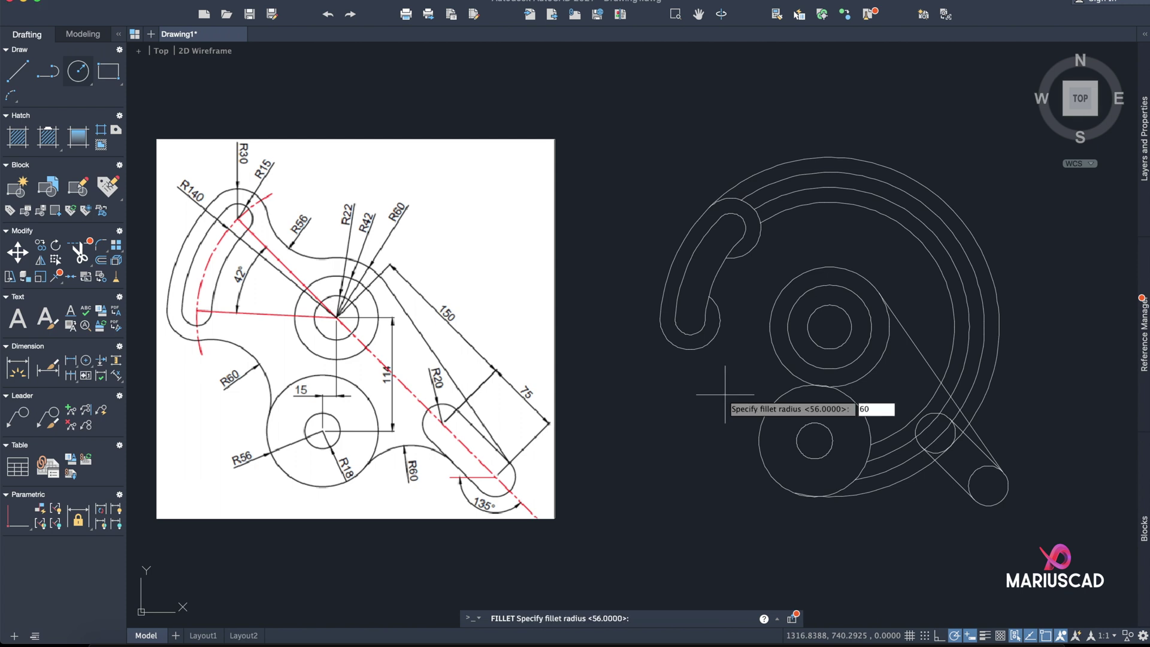
key("Return")
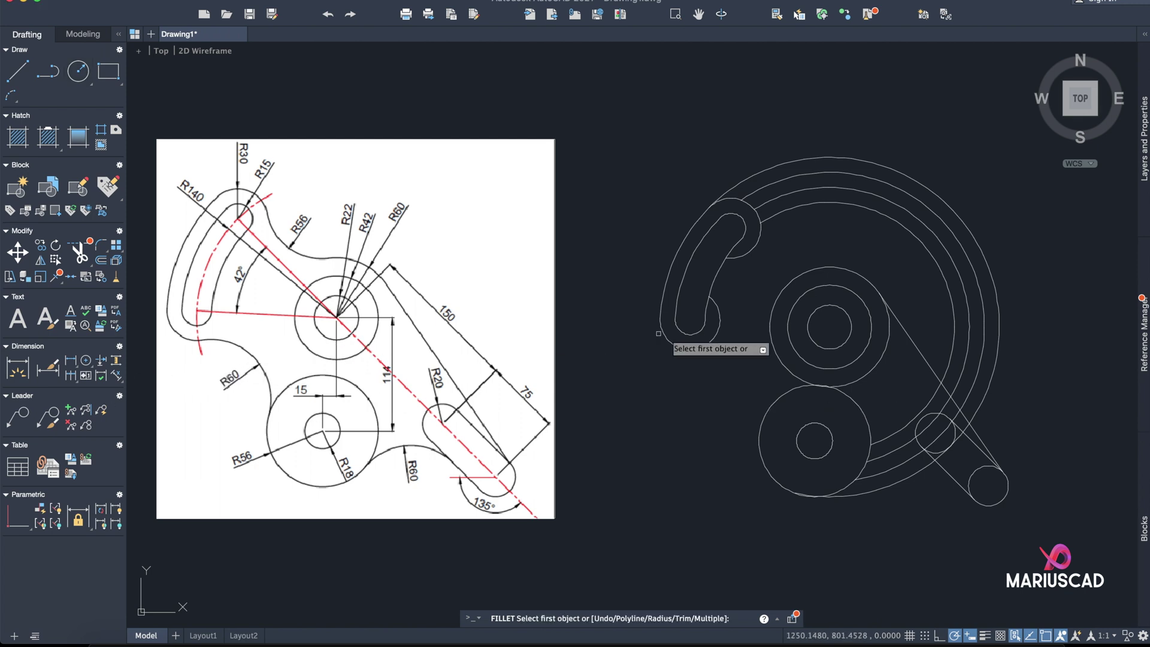
left_click(707, 343)
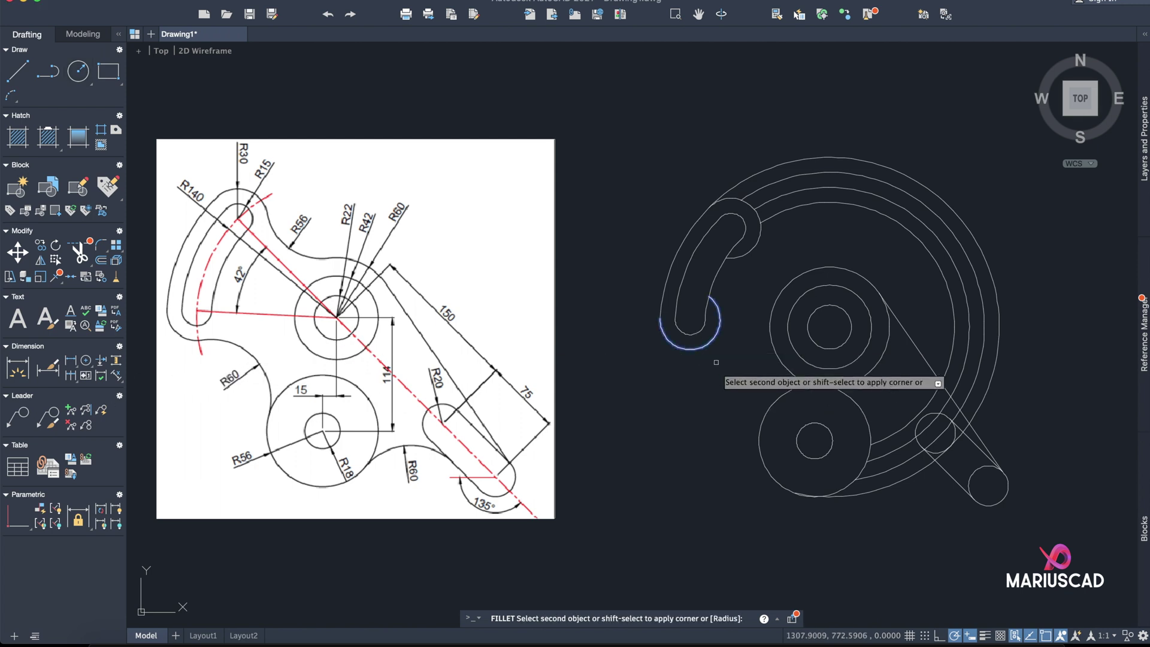
left_click(760, 421)
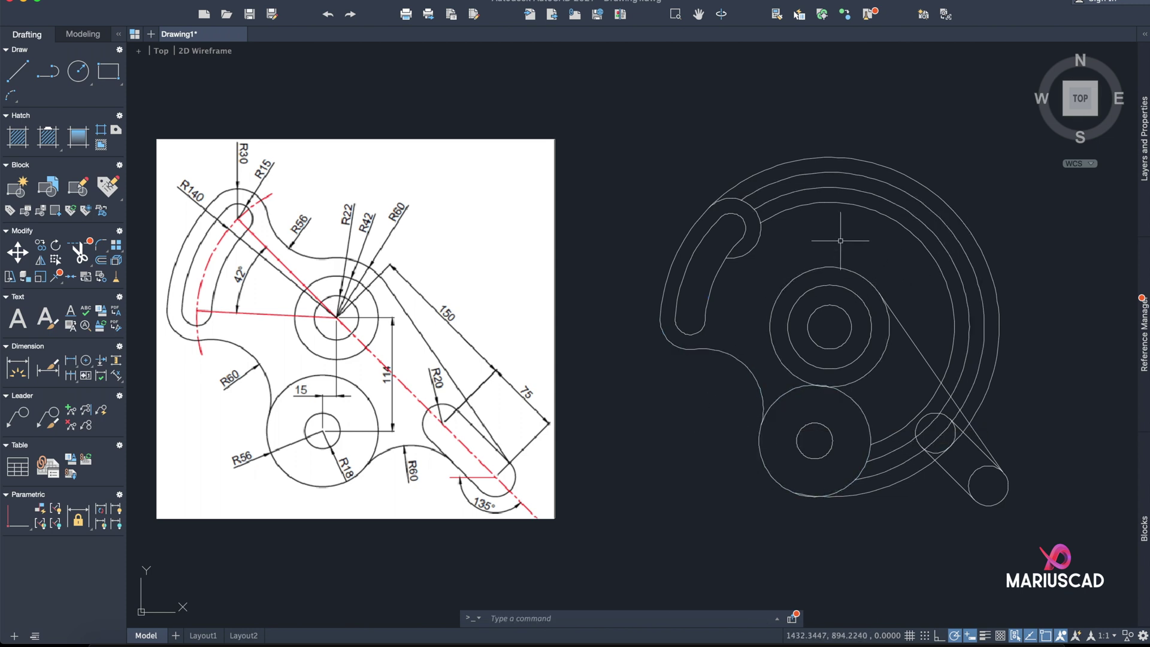
Step: Fillet the slot arc into the hub circle, keeping radius 60
type("fille")
key("Return")
type("r")
key("Return")
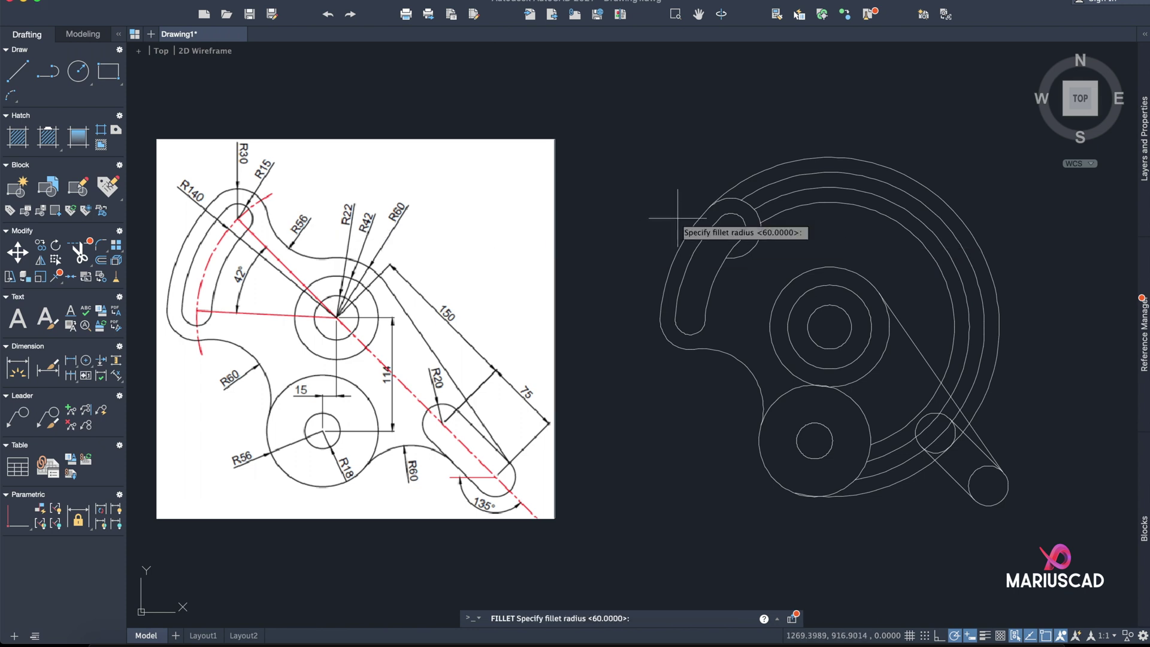
key("Return")
left_click(750, 248)
left_click(833, 266)
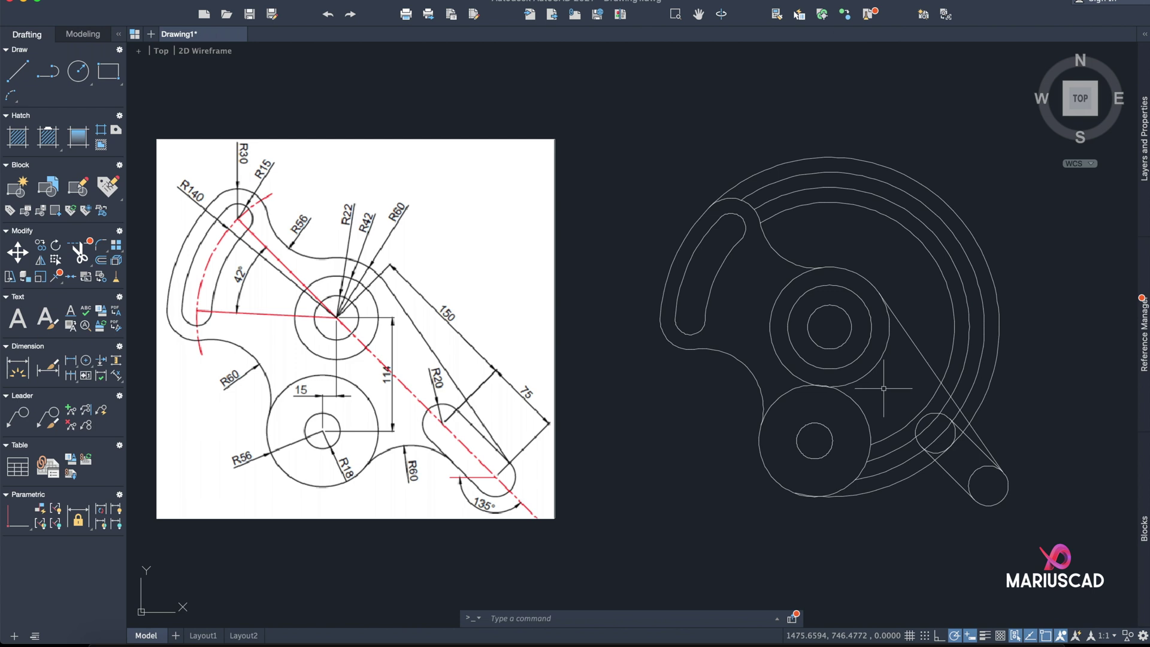
Step: Fence-trim the surplus outer arcs at the upper right
key("Return")
left_click(951, 336)
left_click(955, 300)
key("Return")
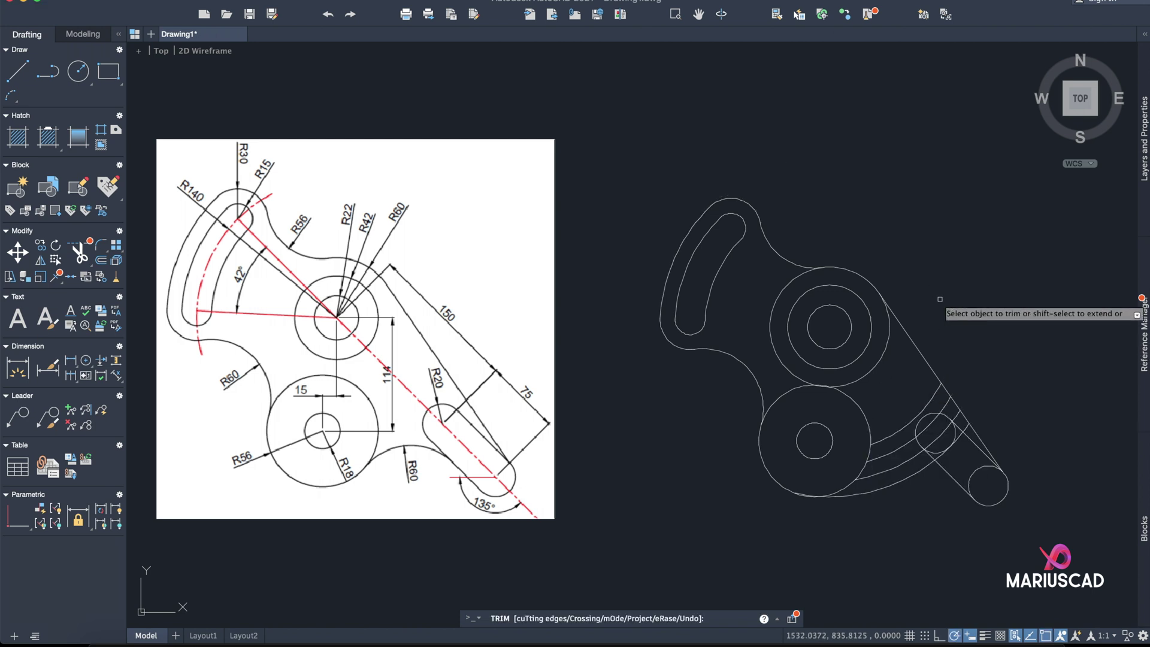
Step: Trim the hub circle's left part and the leftover arc between hub and boss
left_click(768, 328)
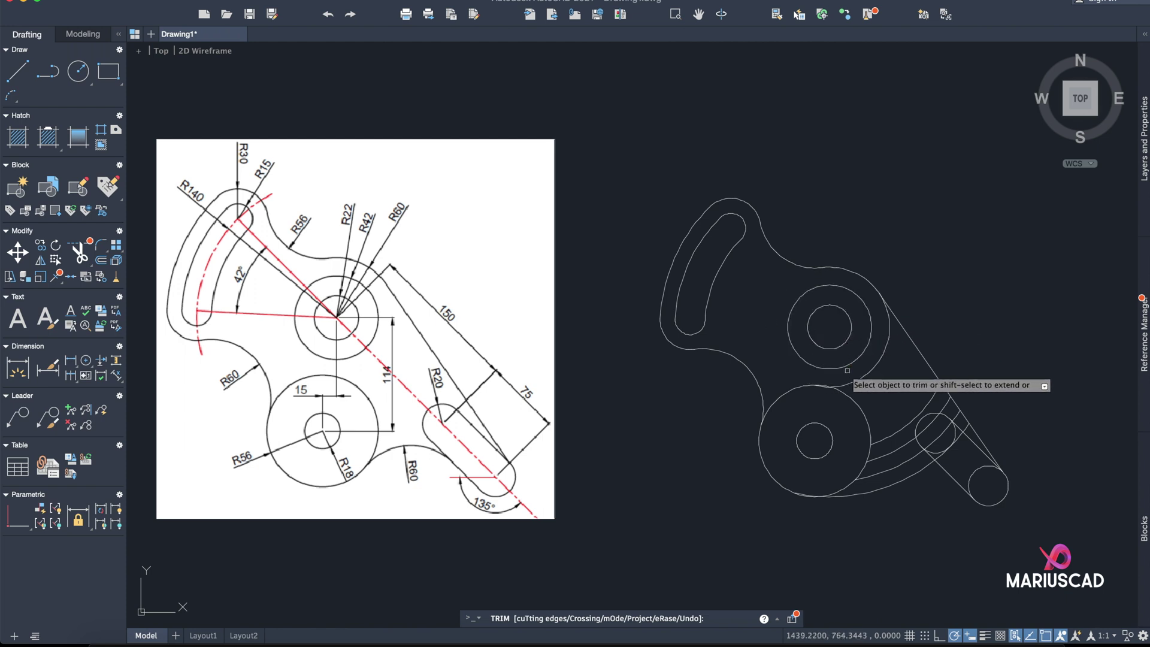
left_click(865, 374)
scroll(838, 381, "up", 5)
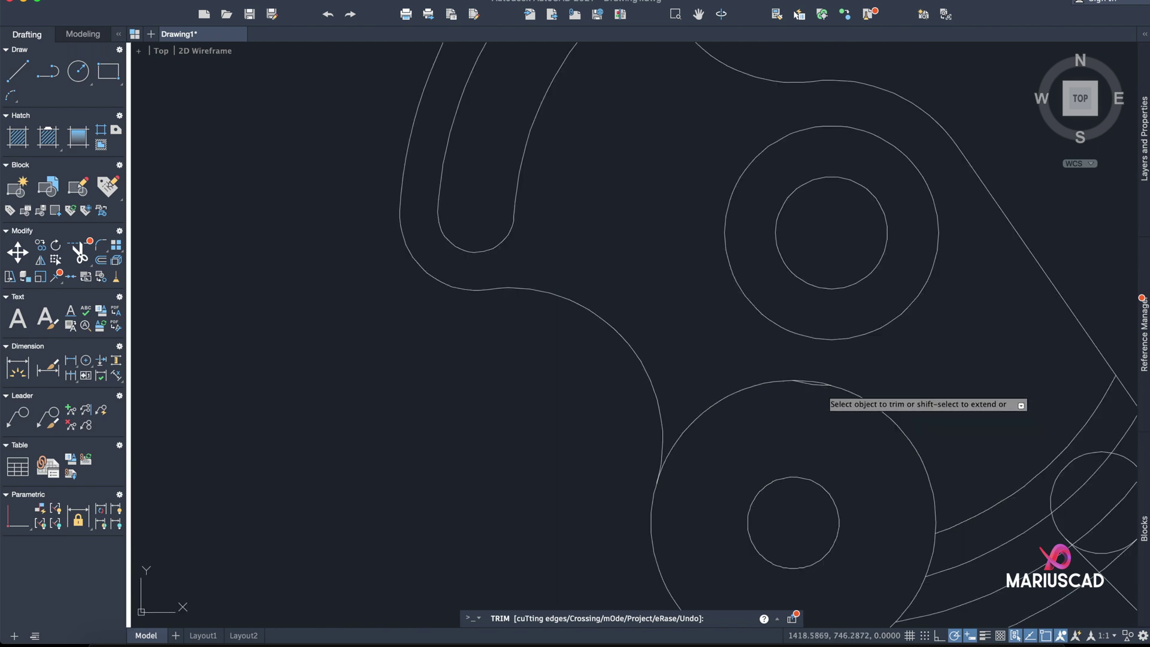
key("Return")
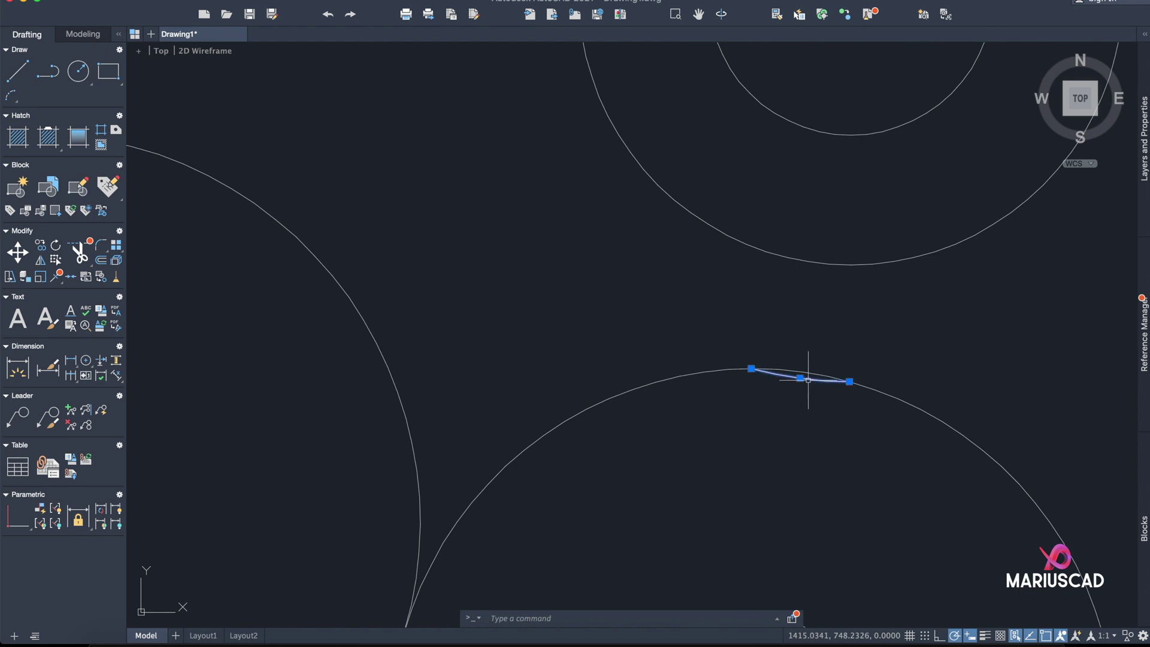
scroll(796, 381, "down", 5)
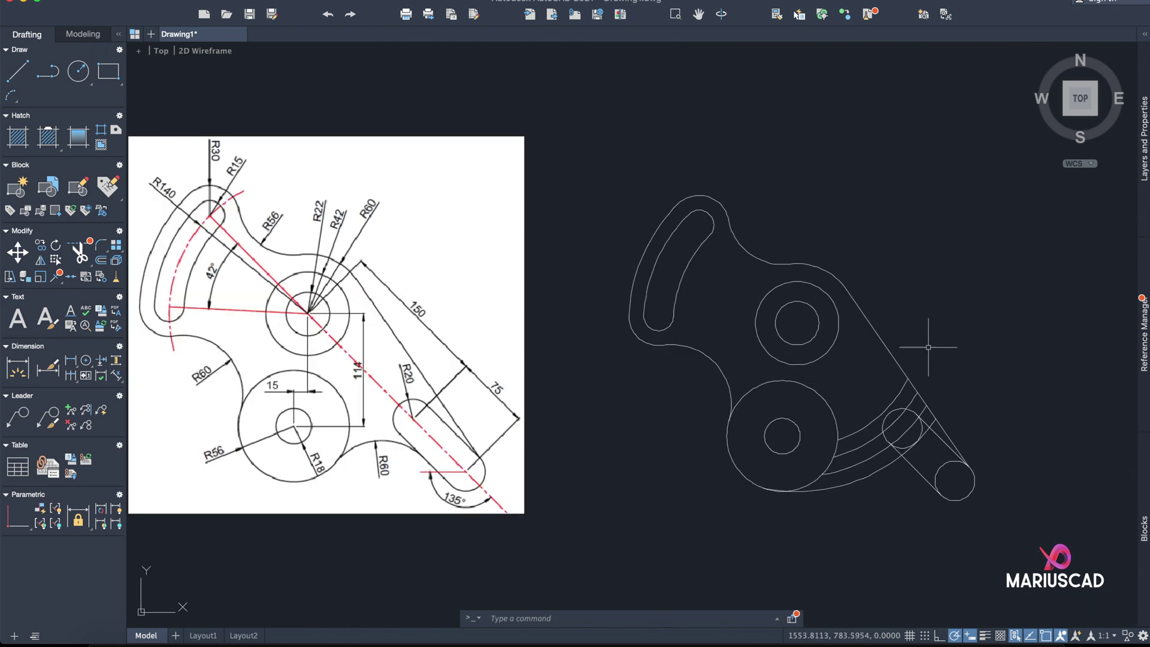
Step: Crossing-select and delete the leftover ring arcs near the lower arm
left_click(874, 509)
left_click(855, 429)
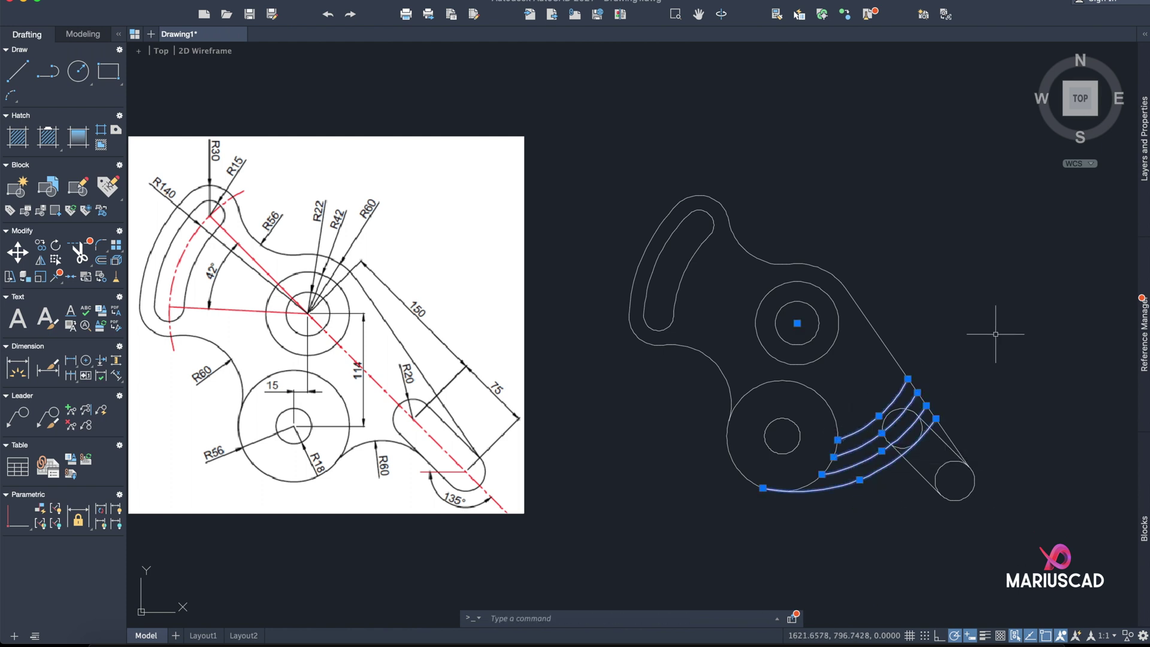
key("Delete")
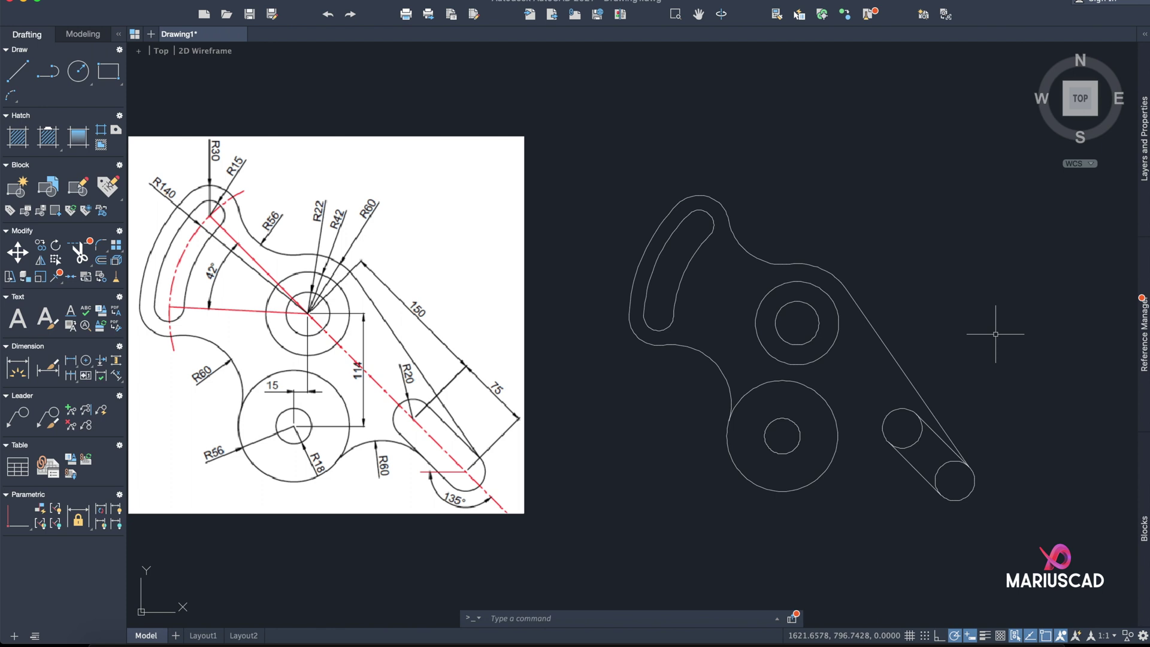
Step: Fillet the lower tangent line into the lower boss circle with radius 60
type("fillet")
key("Return")
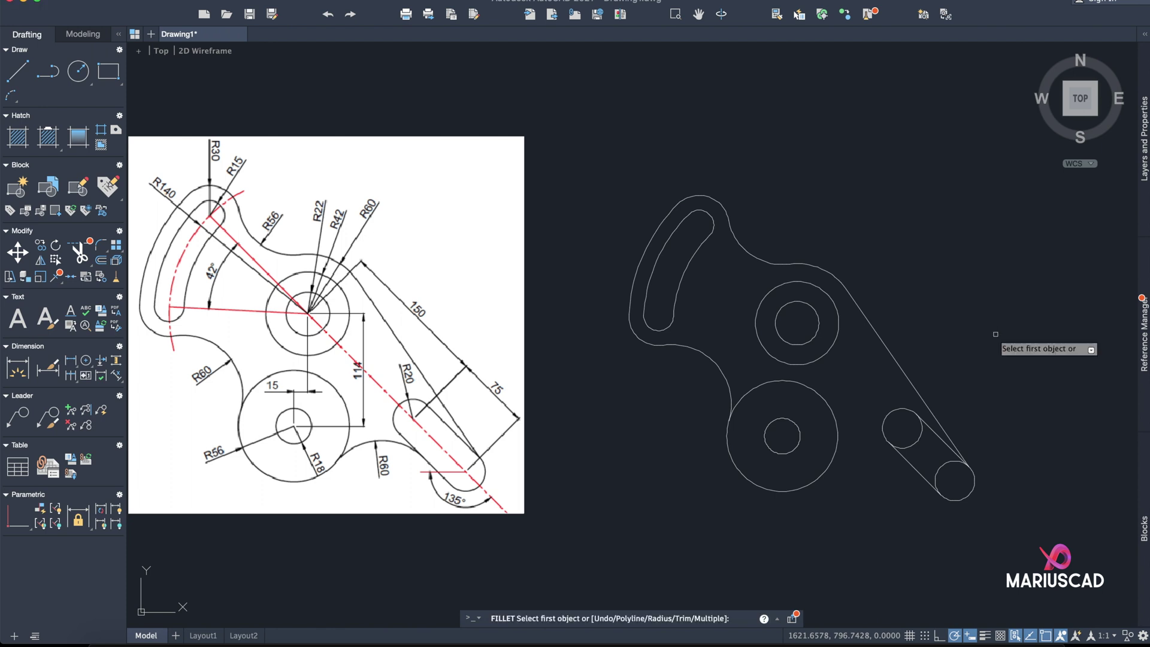
key("Return")
type("60")
key("Return")
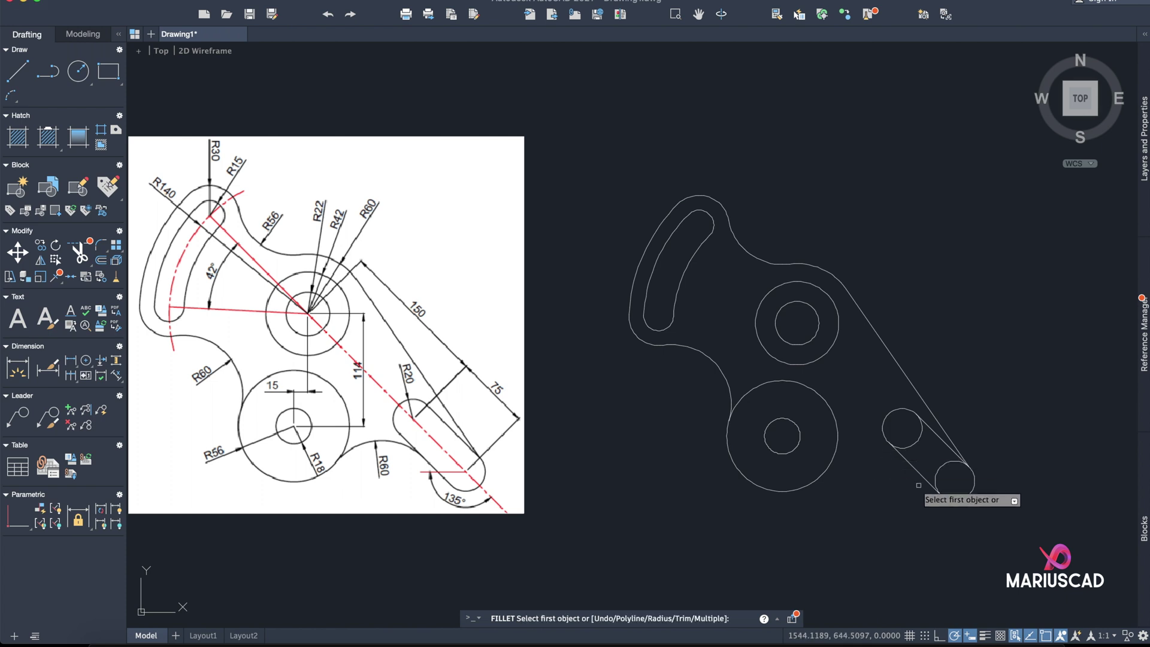
left_click(908, 468)
left_click(828, 476)
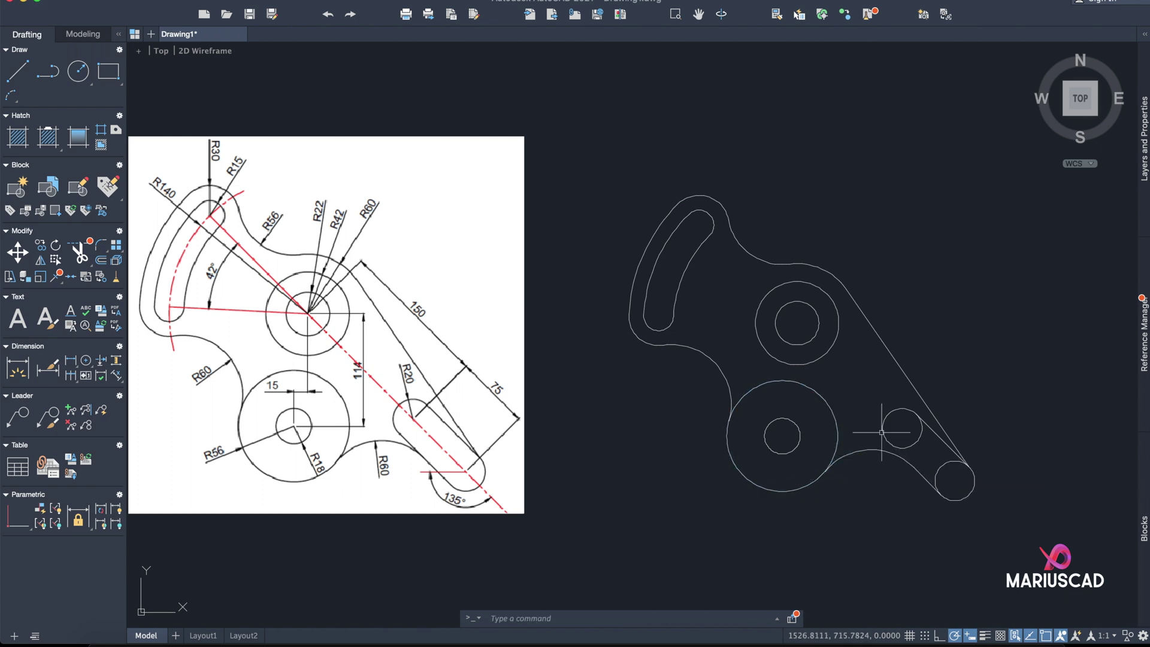
middle_click_drag(913, 314, 956, 293)
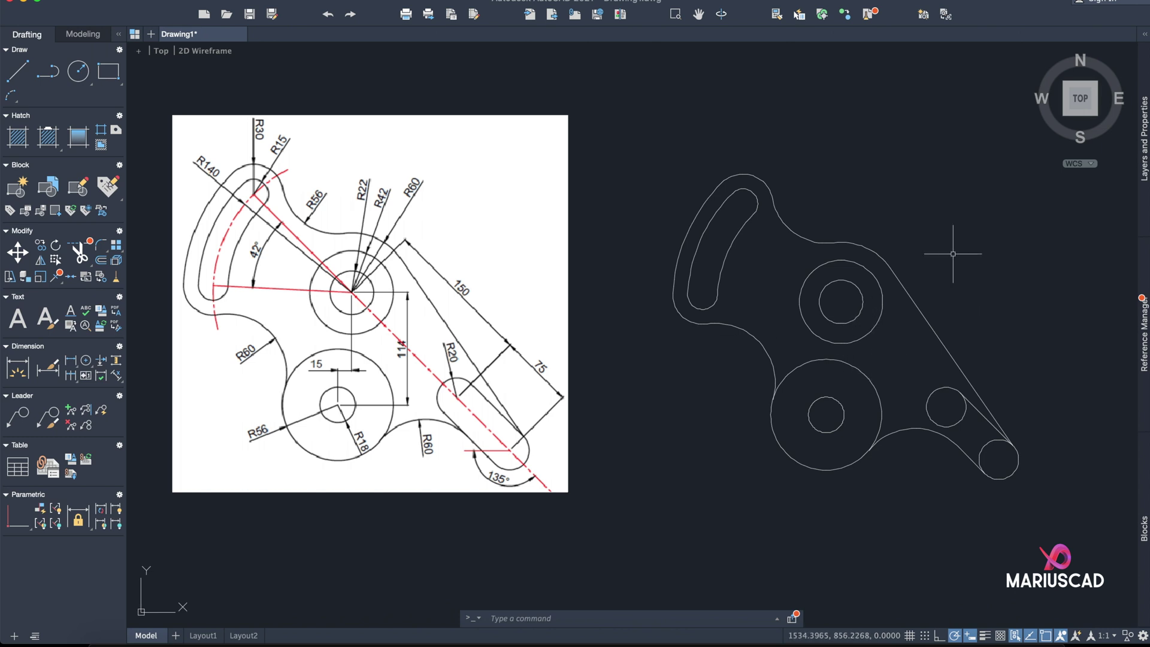
middle_click_drag(951, 256, 951, 250)
Step: Draw a line from the bottom end circle tangent to the small slot circle above it
scroll(957, 337, "down", 4)
scroll(908, 423, "up", 8)
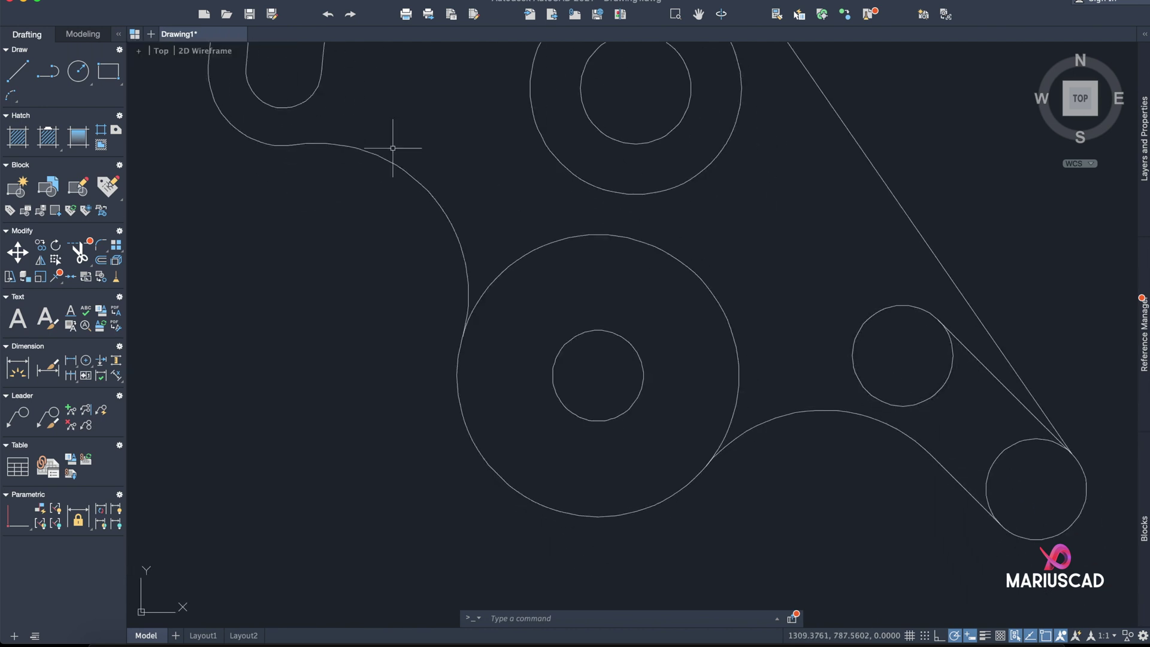
left_click(28, 76)
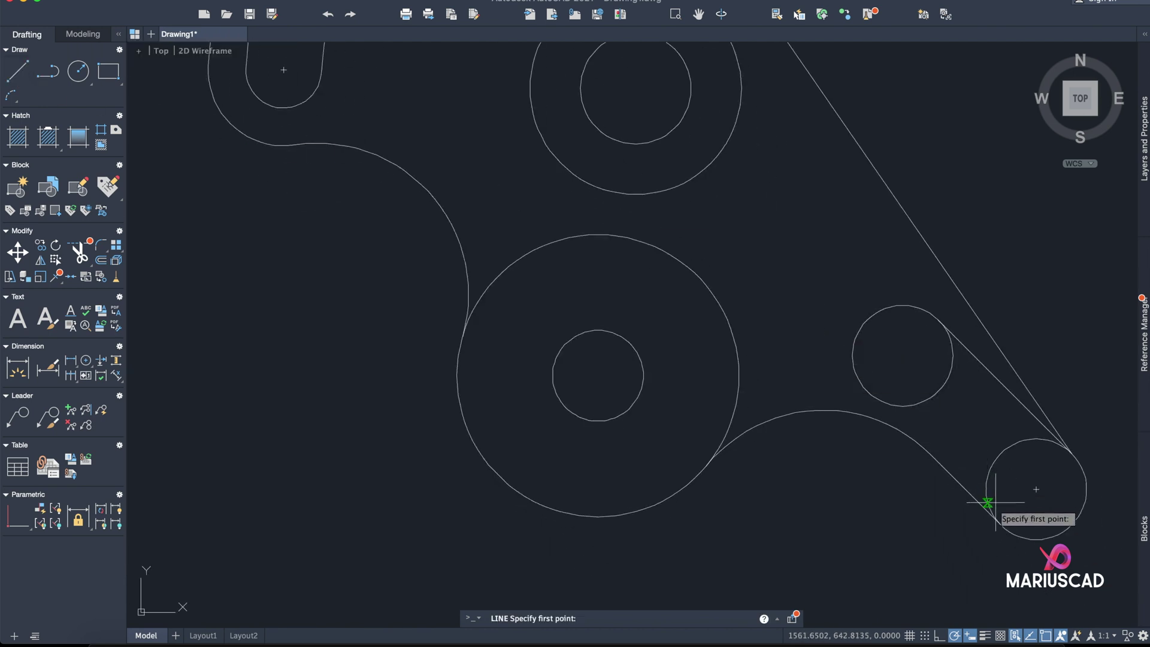
left_click(1001, 525)
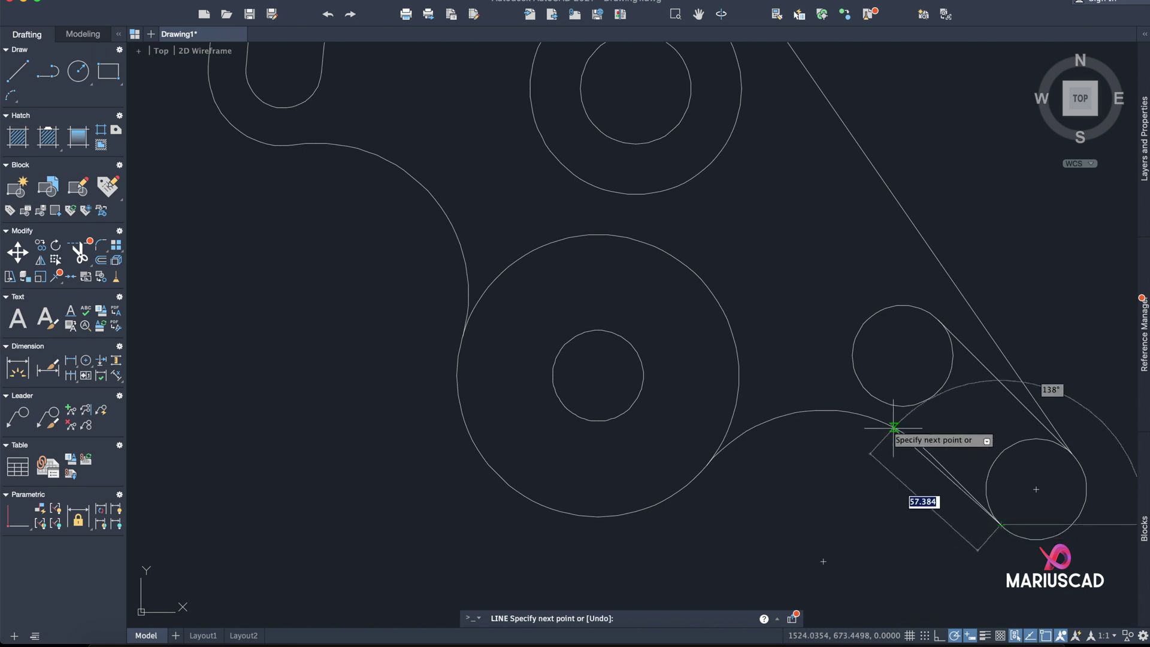
right_click(842, 395, "shift")
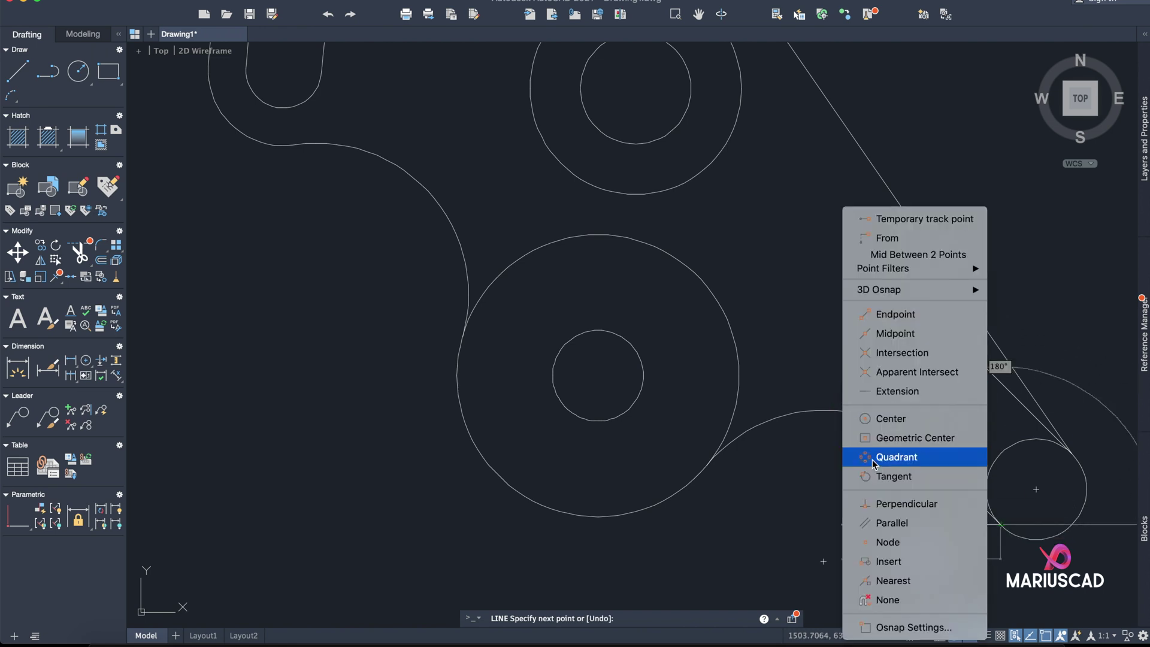
left_click(893, 476)
left_click(872, 395)
key("Escape")
scroll(839, 403, "up", 3)
scroll(838, 403, "down", 5)
scroll(837, 403, "down", 2)
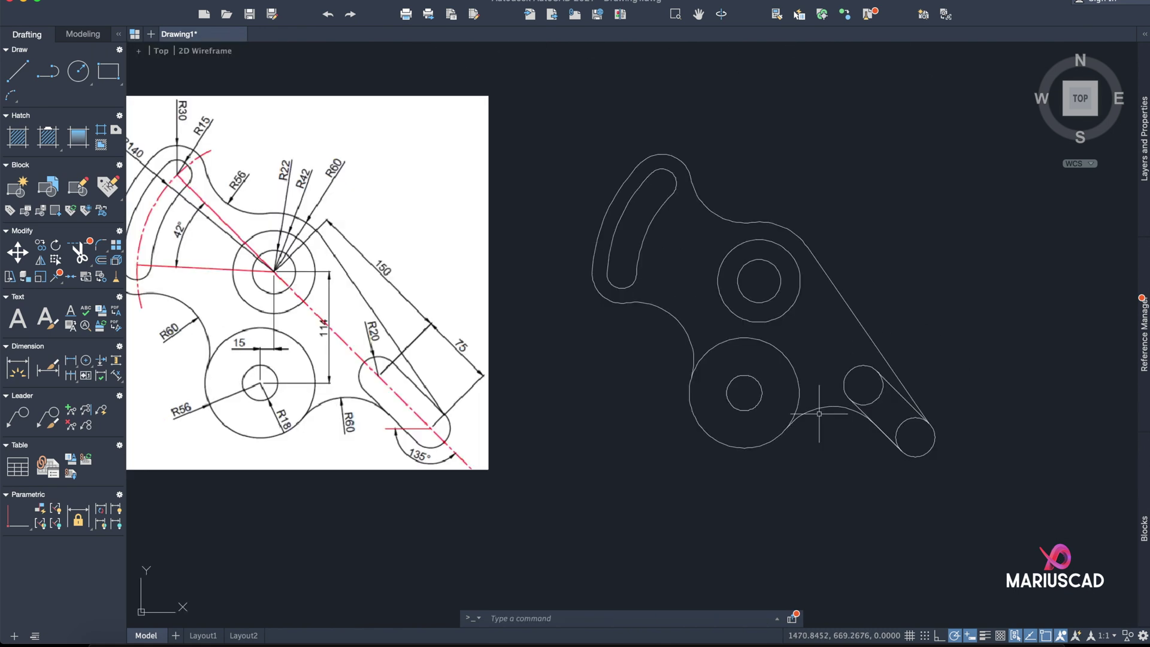